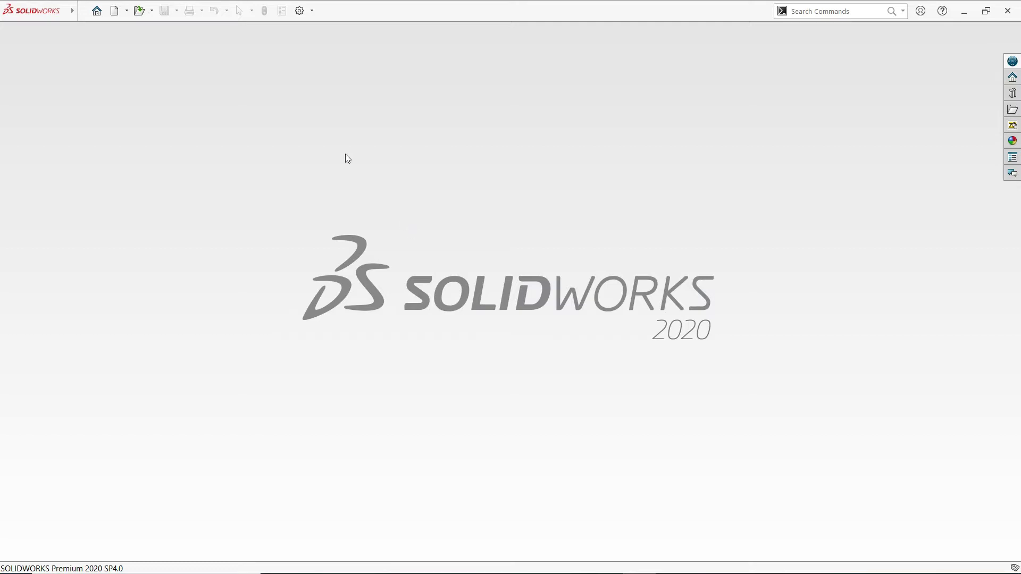
- Create a new assembly document and dismiss the initial component insertion, leaving the assembly empty
click(127, 10)
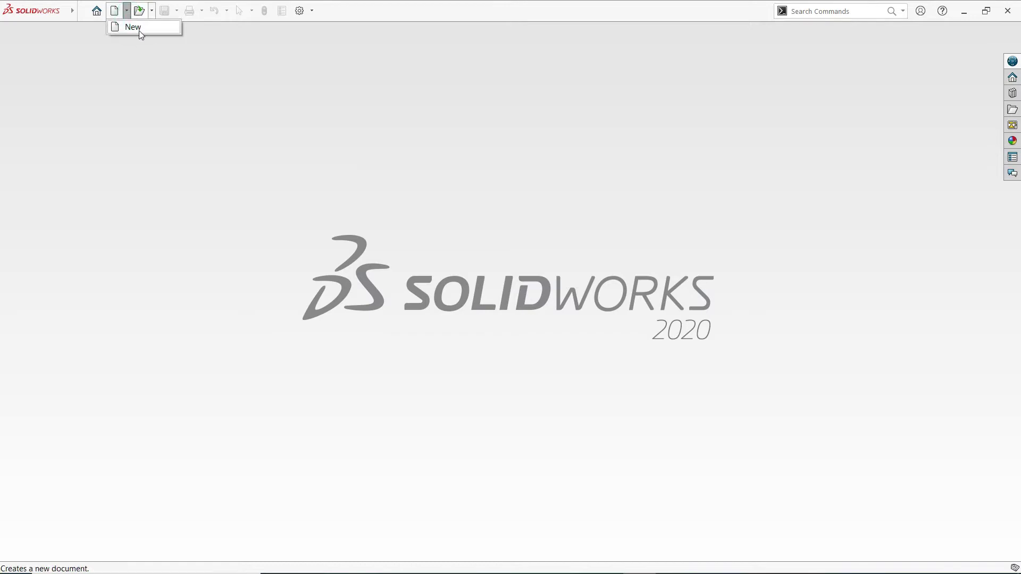
click(96, 11)
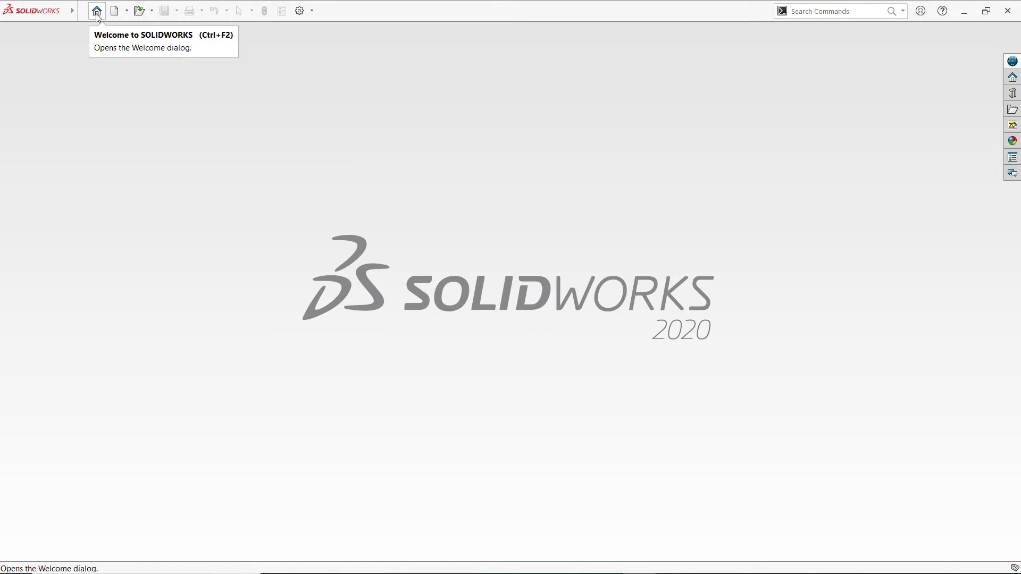
click(97, 14)
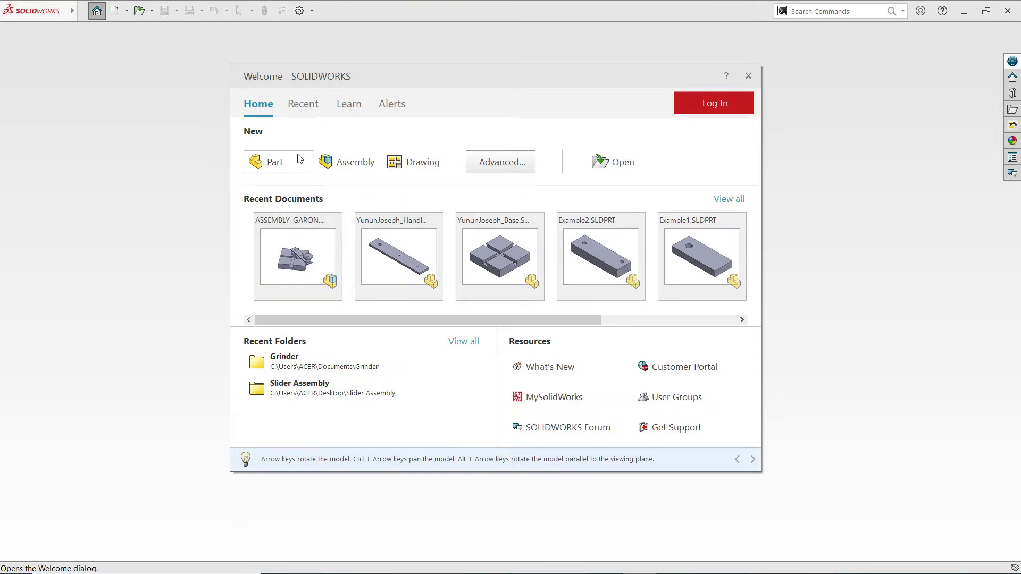
click(336, 167)
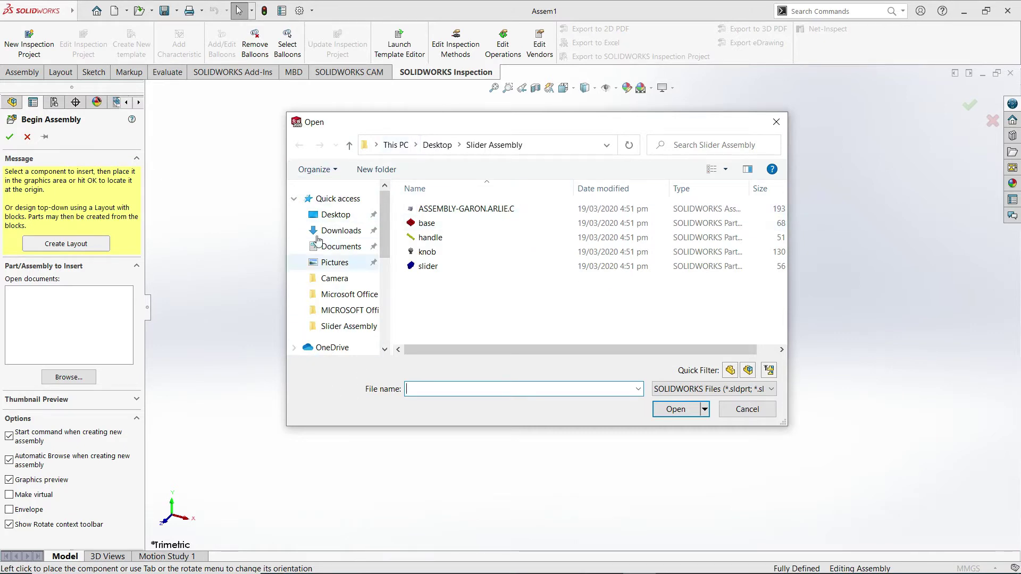
click(747, 410)
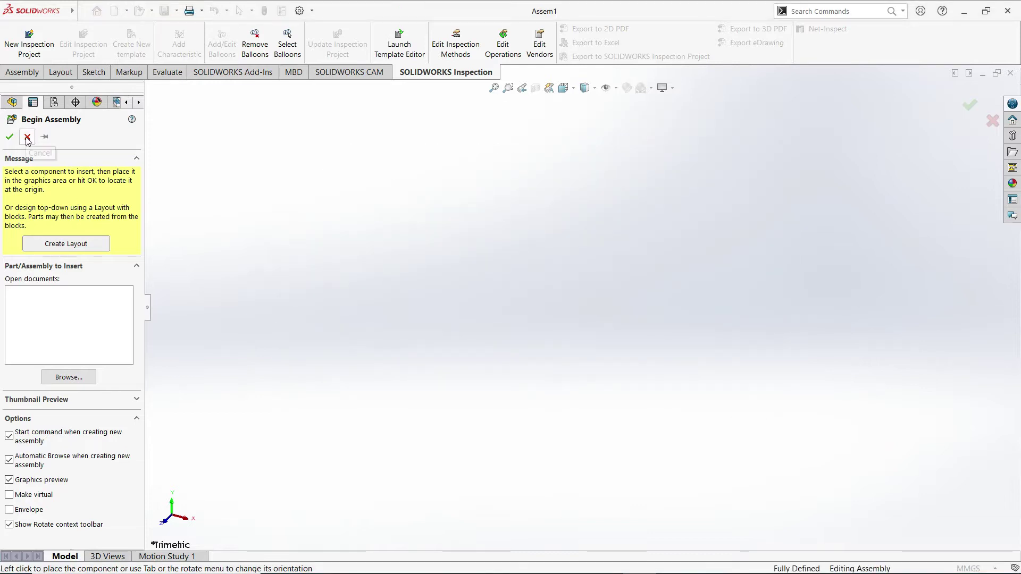
click(27, 138)
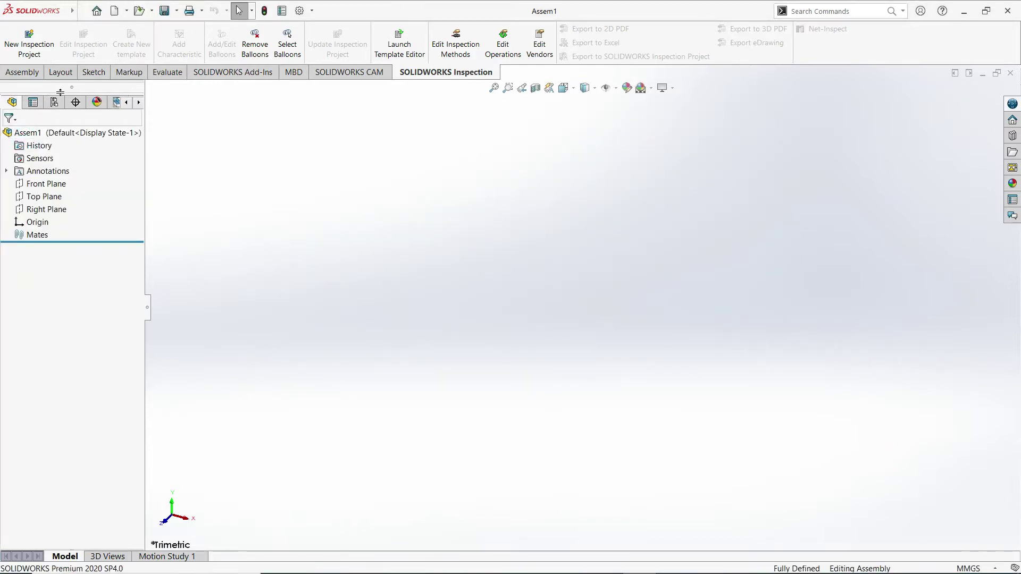
- Insert the Base part from the Grinder folder in Documents and place it at the assembly origin
click(25, 73)
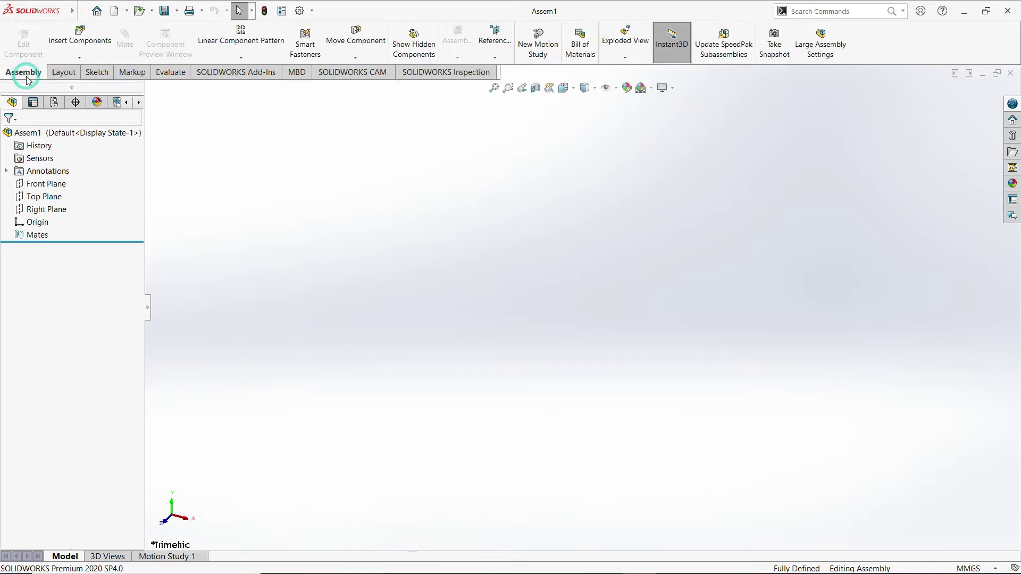
click(80, 44)
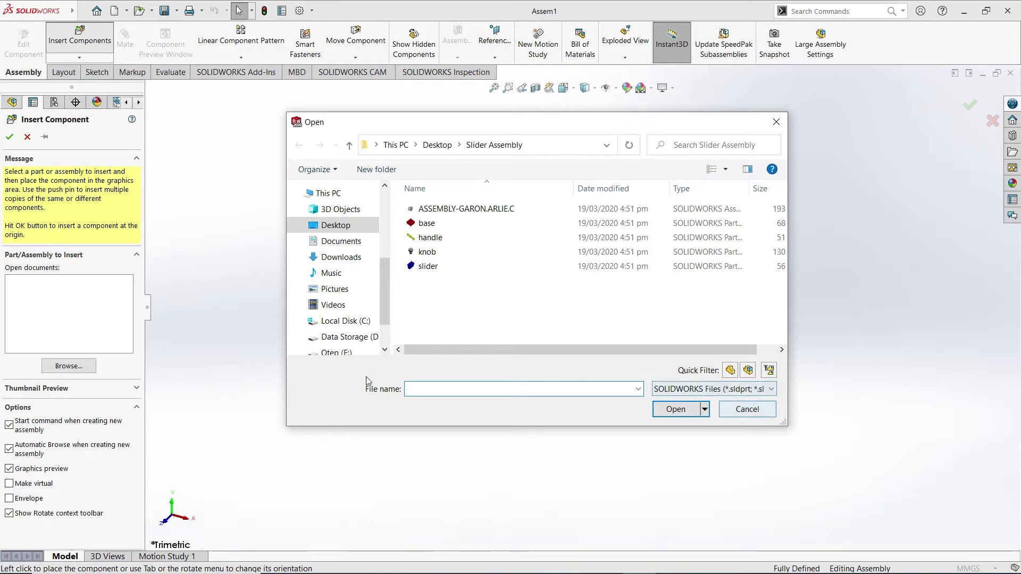
click(752, 410)
click(70, 367)
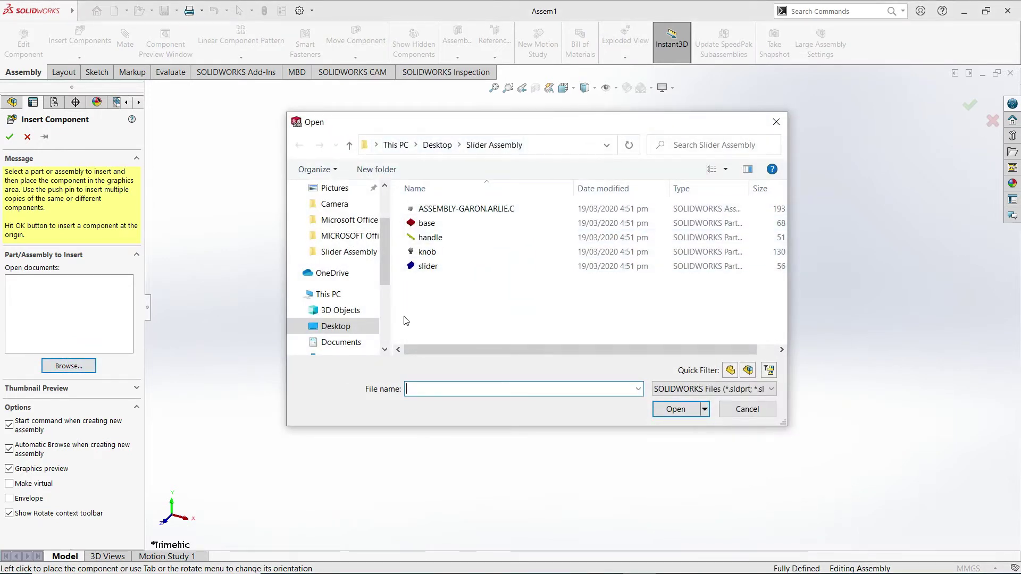
scroll(387, 248, up, 2)
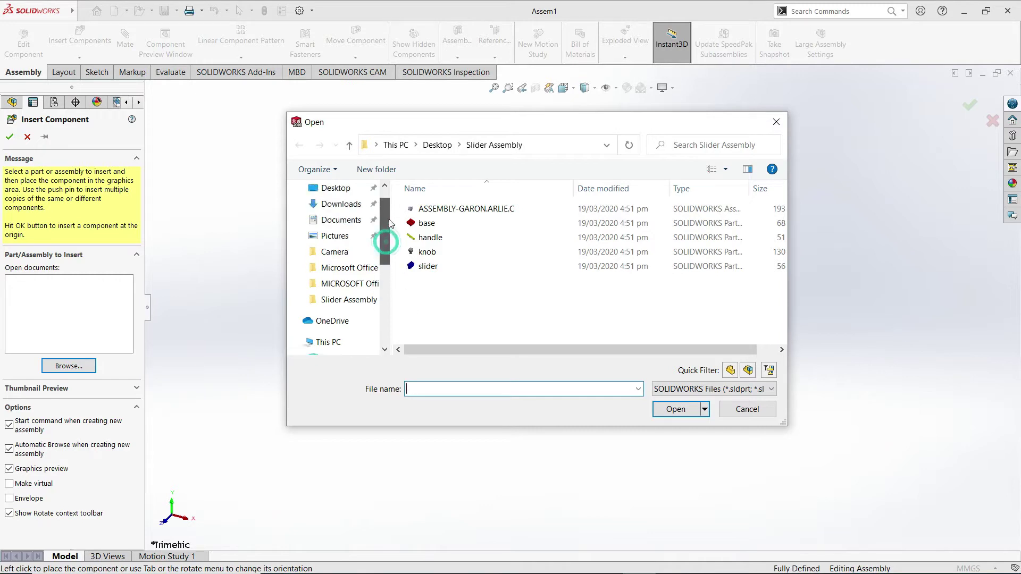
click(334, 249)
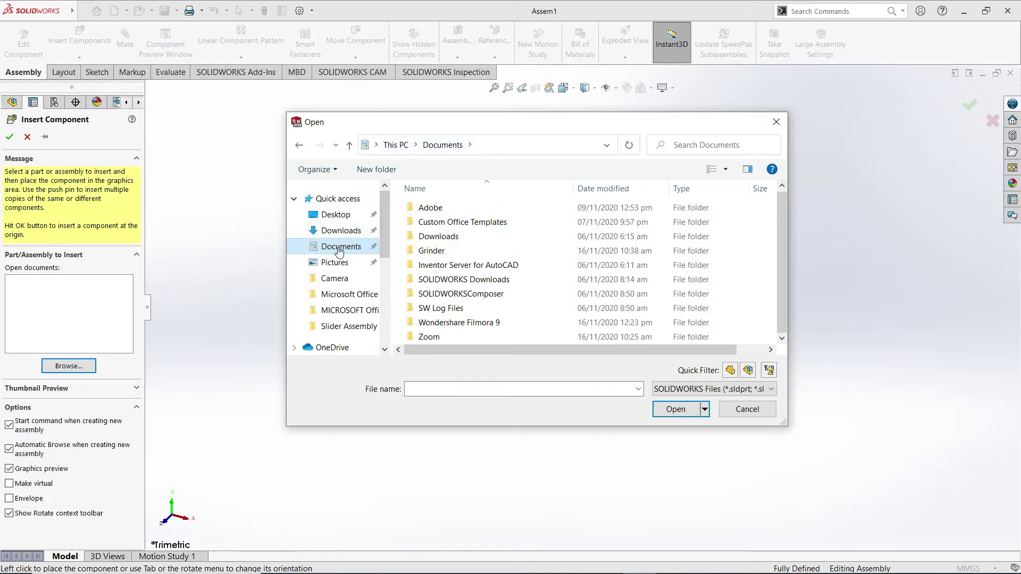
double_click(434, 254)
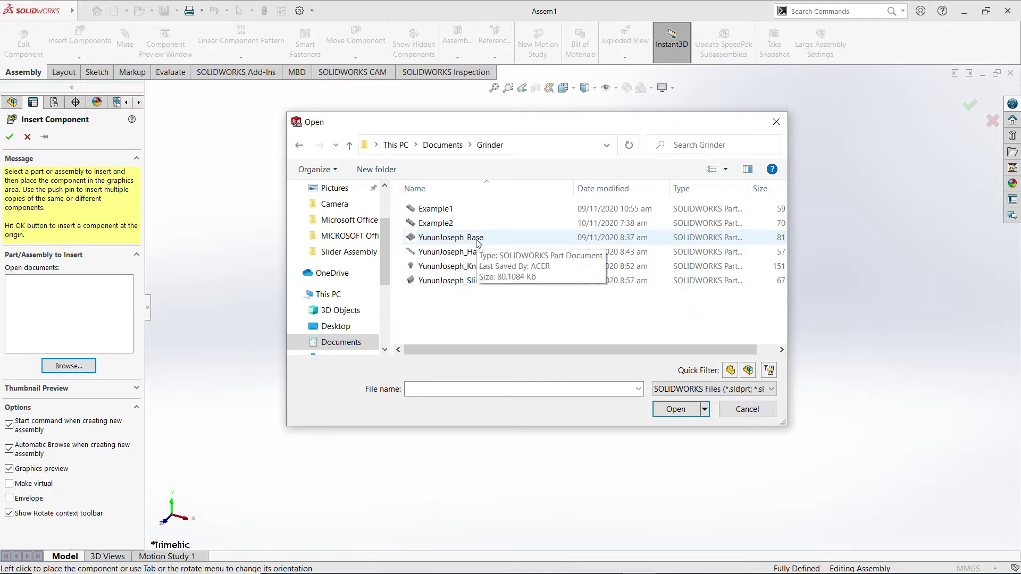
click(497, 244)
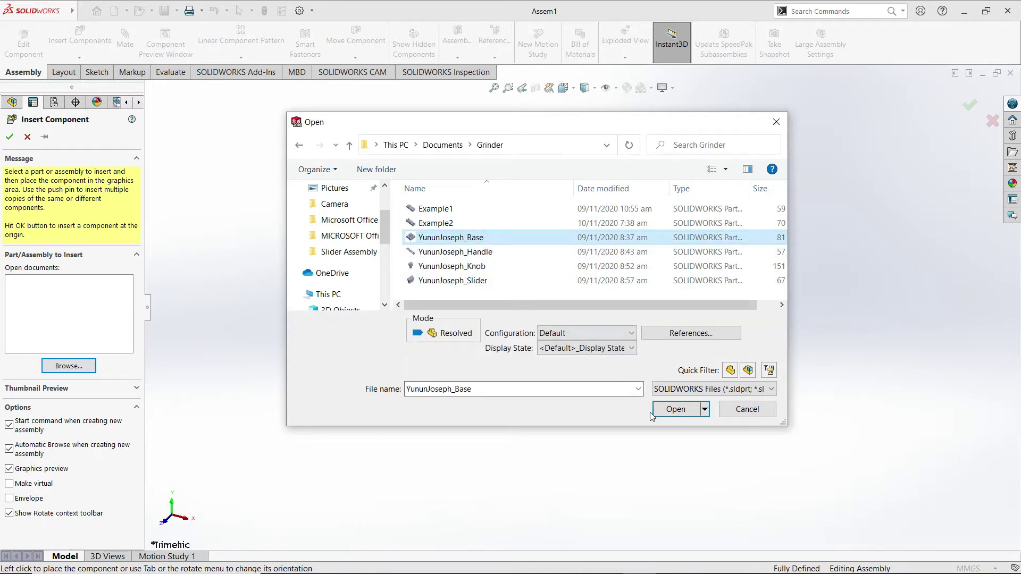
click(675, 409)
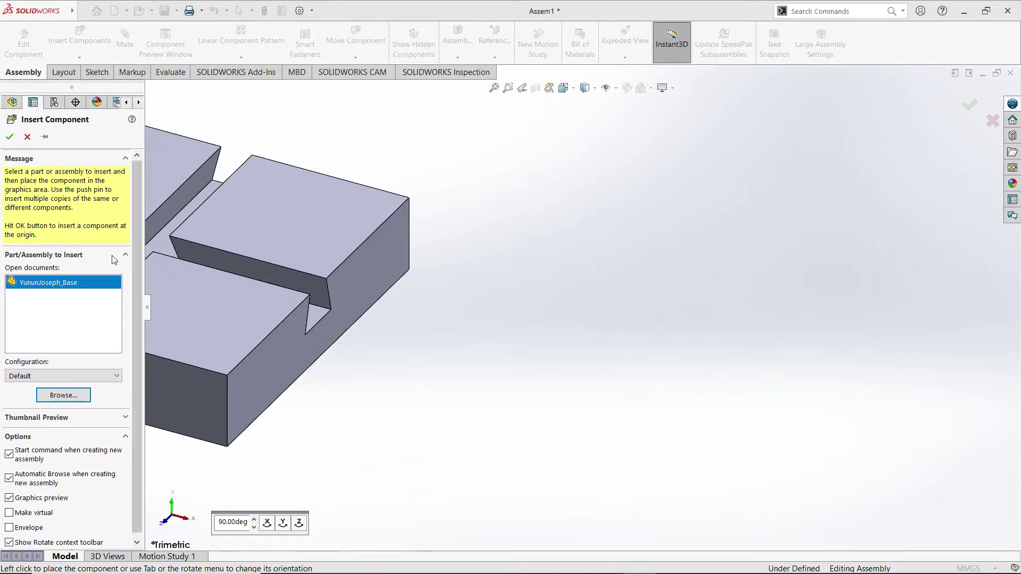
click(9, 137)
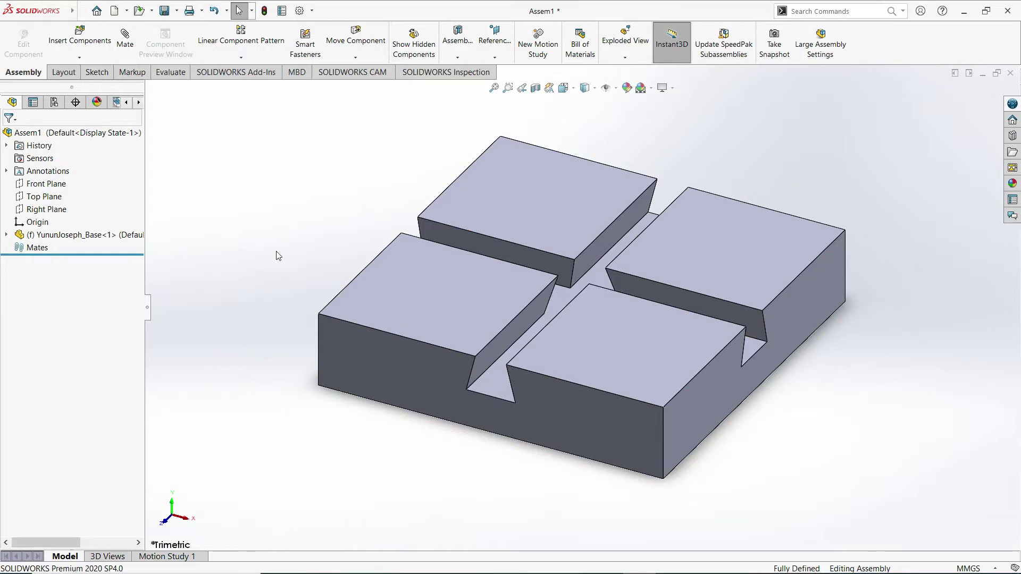
- Switch to File Explorer, open the Grinder folder in Documents, and place its window so the assembly's free space is exposed
key(super+e)
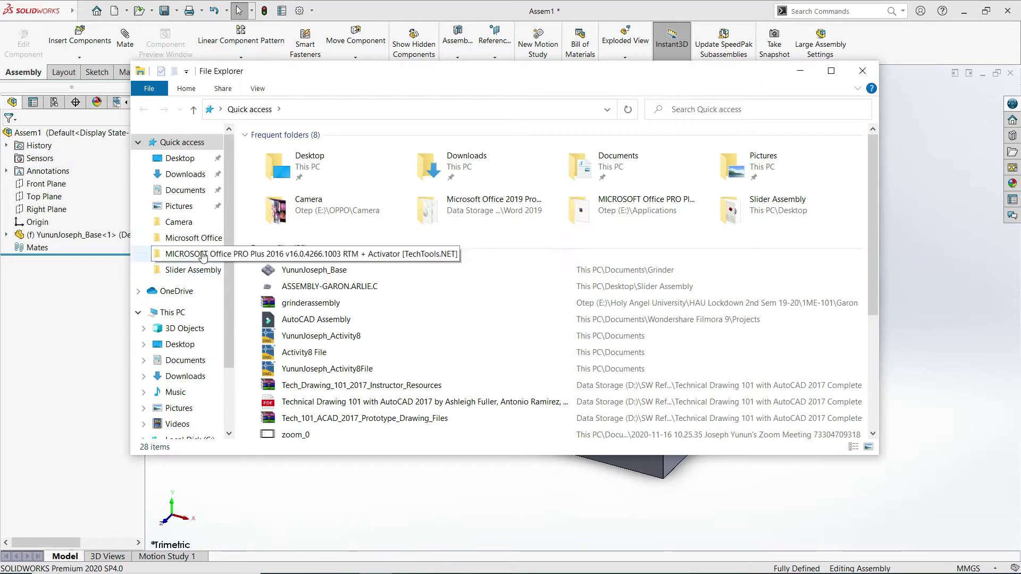
click(183, 196)
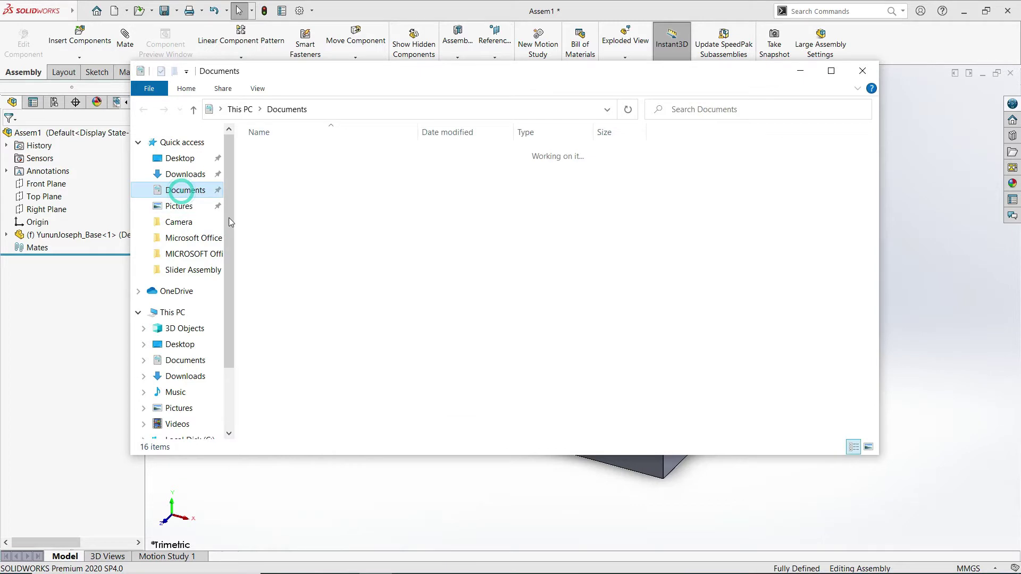
double_click(277, 196)
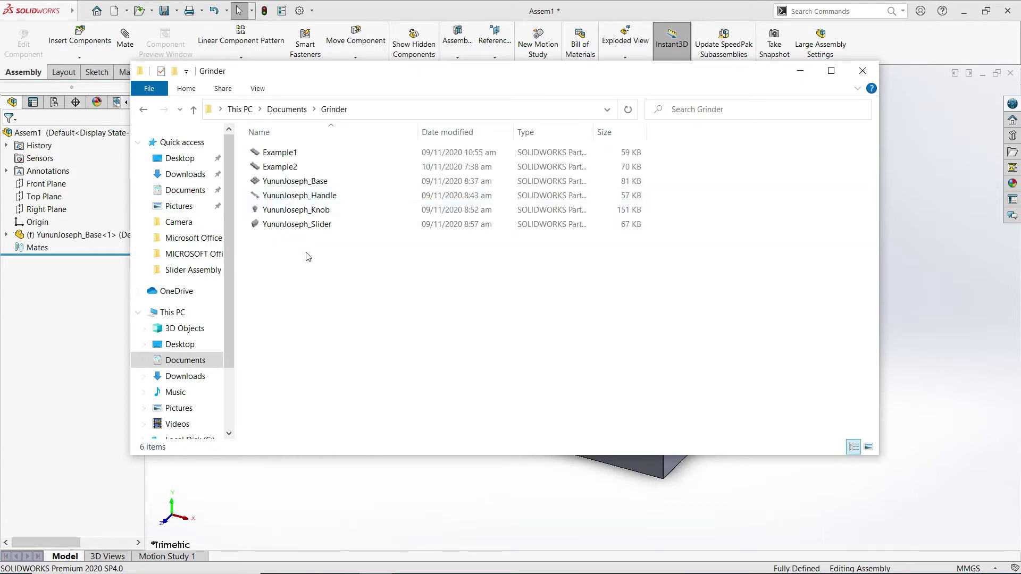
drag(355, 77, 674, 168)
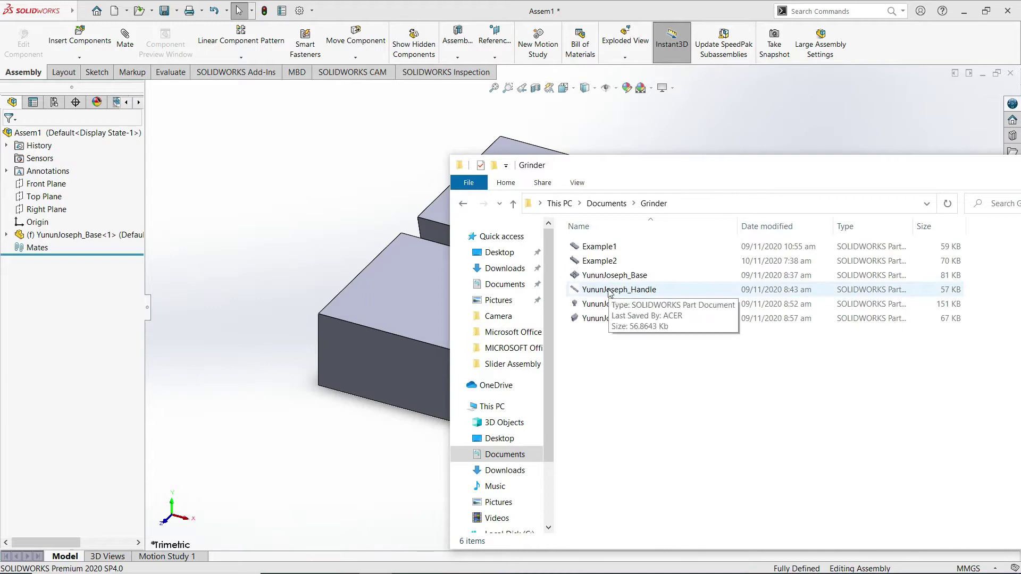
- Add the Handle, the Knob and two copies of the Slider from the Grinder folder around the base, then close File Explorer
drag(609, 291, 294, 145)
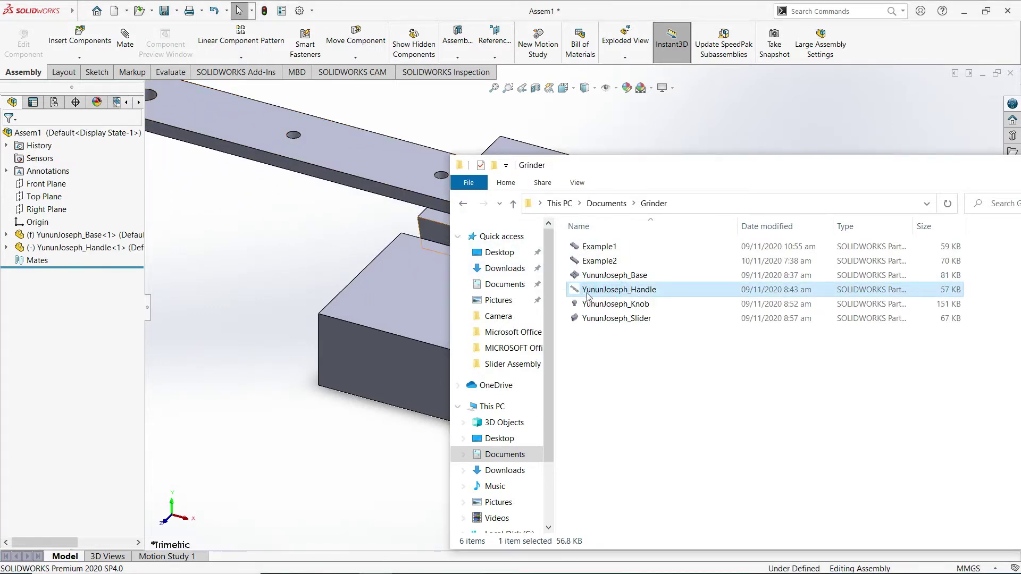
drag(612, 311, 269, 266)
drag(612, 318, 825, 143)
drag(617, 325, 298, 473)
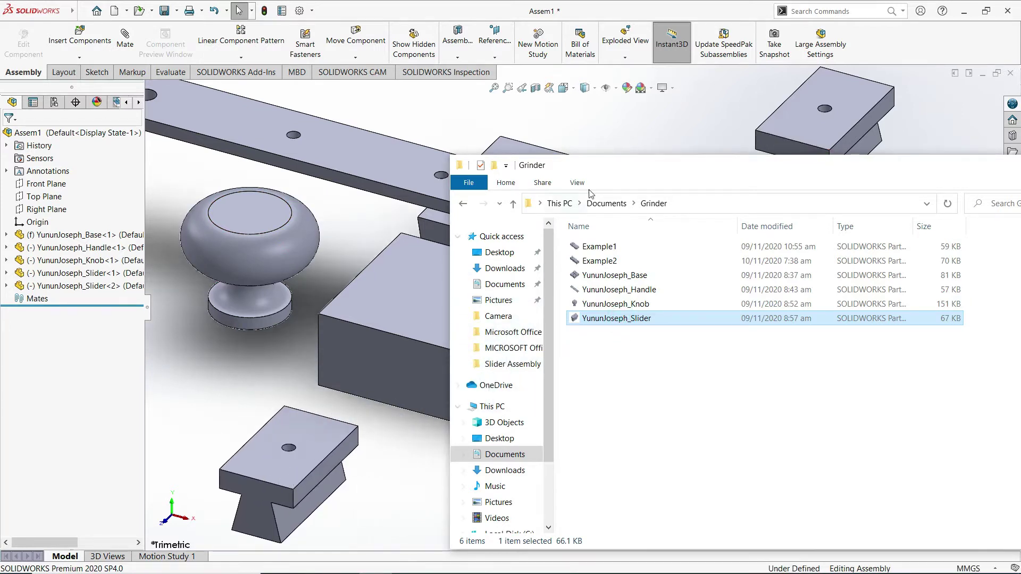
drag(640, 165, 499, 181)
drag(882, 186, 725, 207)
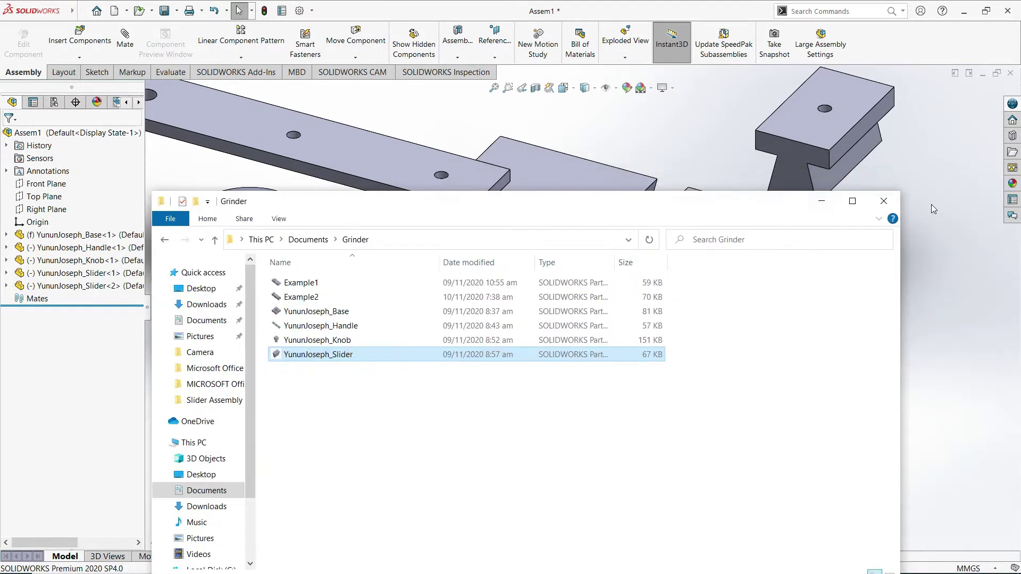
click(892, 206)
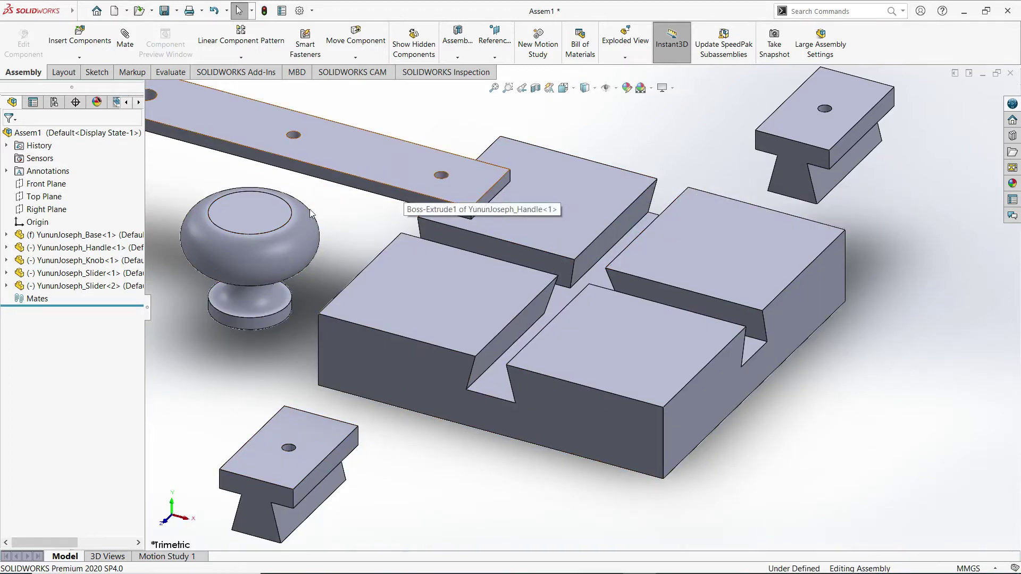
- Spread the loose components around the base, with the knob and handle on one side and both sliders on the other
scroll(562, 315, up, 3)
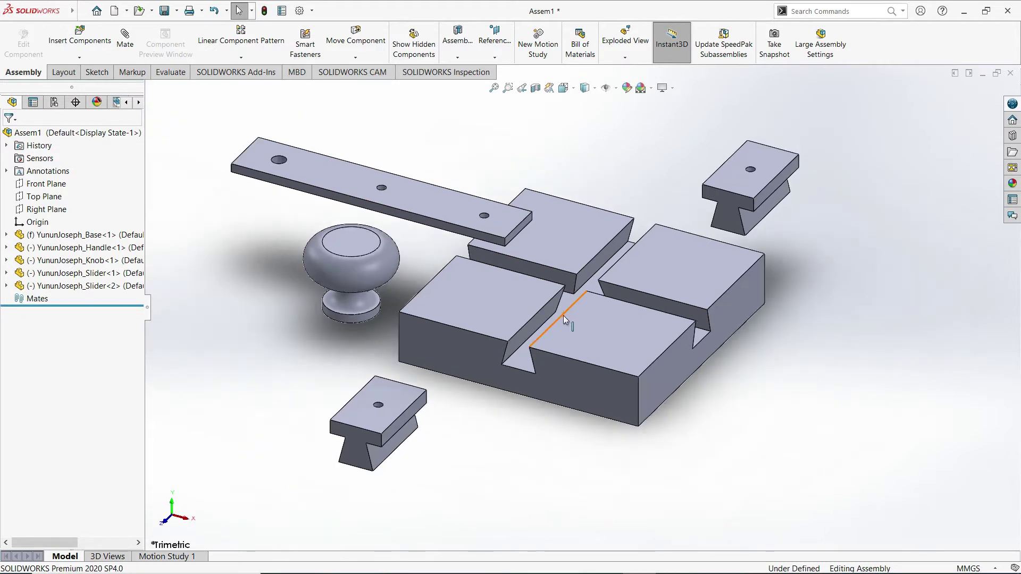
drag(356, 267, 253, 259)
drag(410, 154, 419, 96)
drag(788, 186, 856, 212)
drag(368, 412, 705, 133)
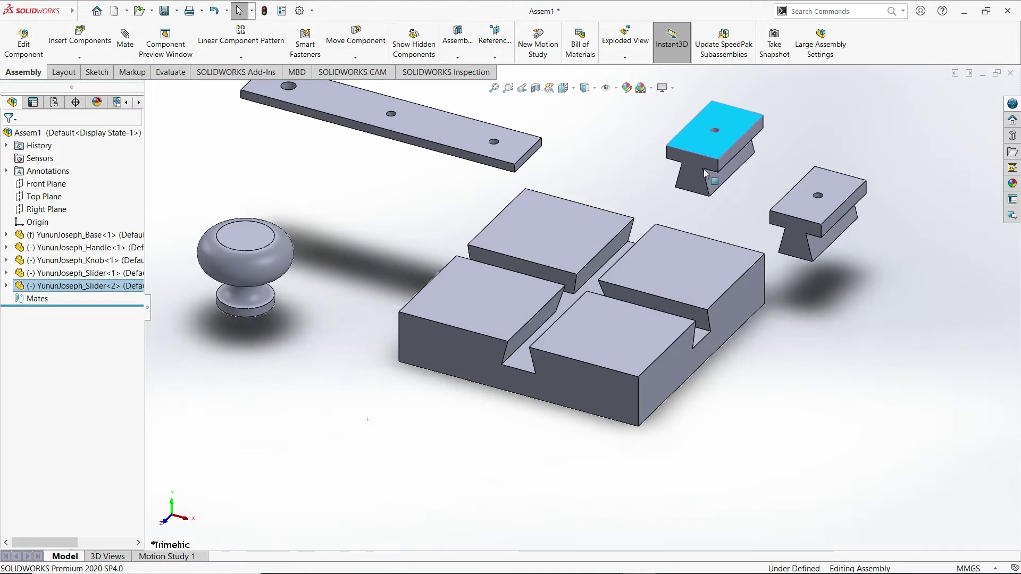
key(Escape)
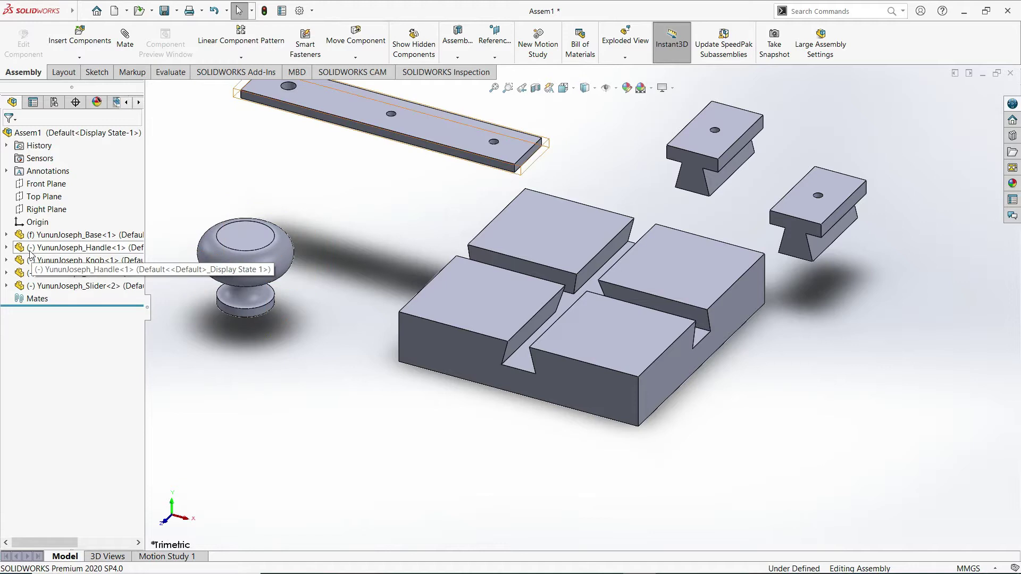
drag(237, 267, 230, 290)
drag(420, 115, 334, 213)
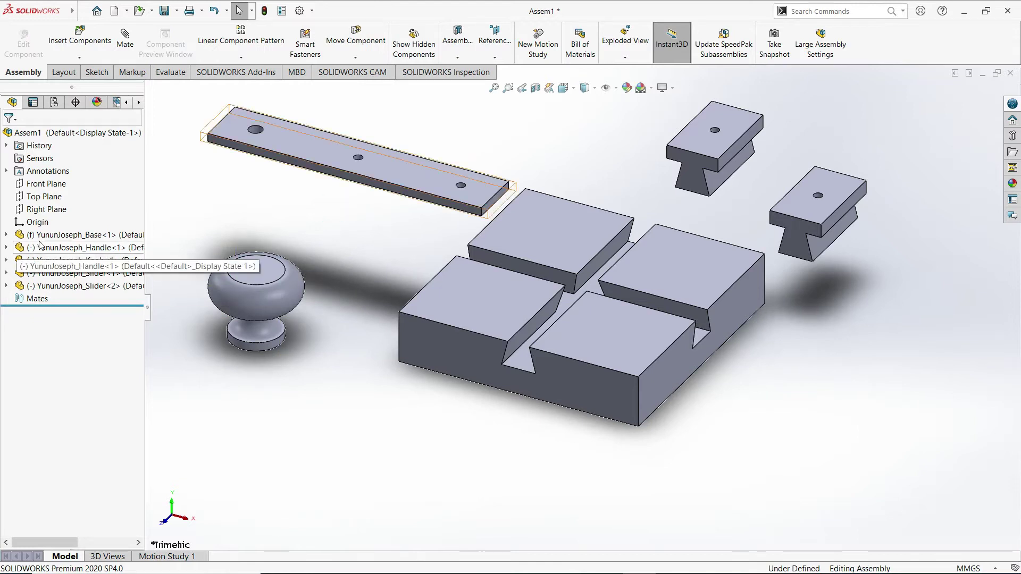
- Try to move the fixed base component away from its position at the assembly origin
click(496, 292)
drag(506, 351, 428, 433)
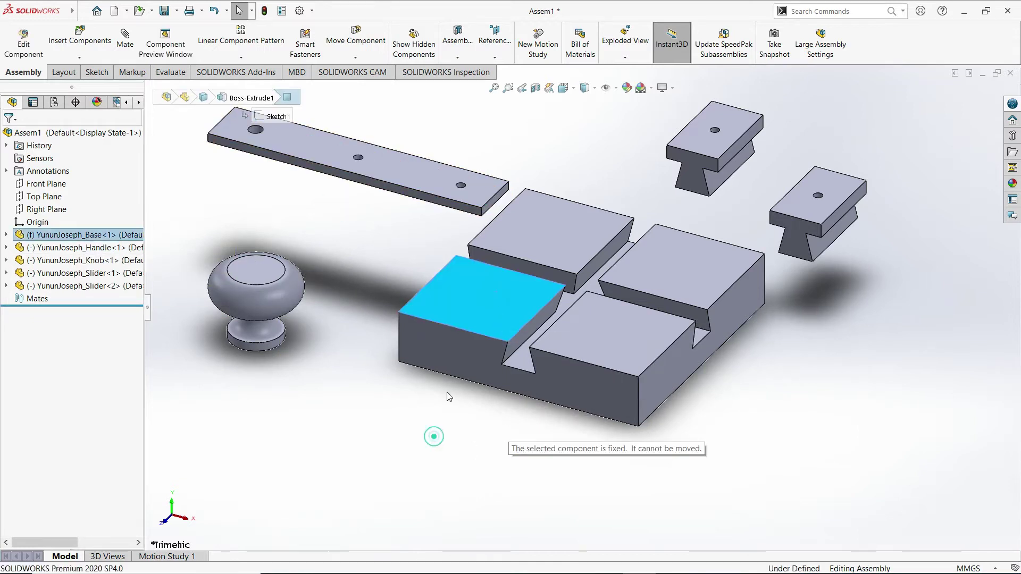
click(429, 433)
drag(489, 318, 410, 440)
click(841, 414)
- Move the knob up close beneath the handle and place the outer slider higher, beside the other slider
drag(807, 205, 806, 397)
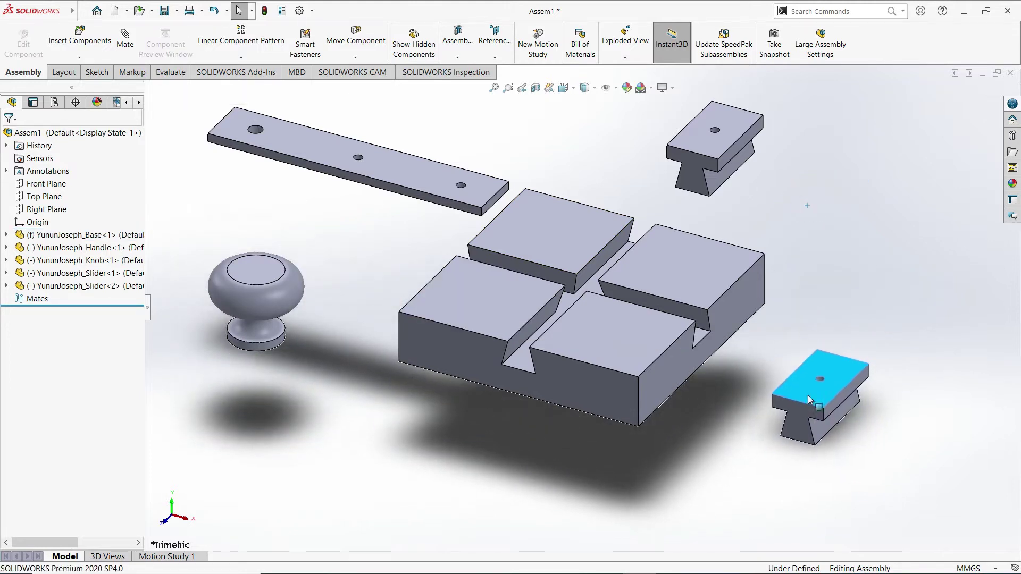
drag(250, 309, 254, 225)
drag(809, 398, 801, 177)
click(851, 269)
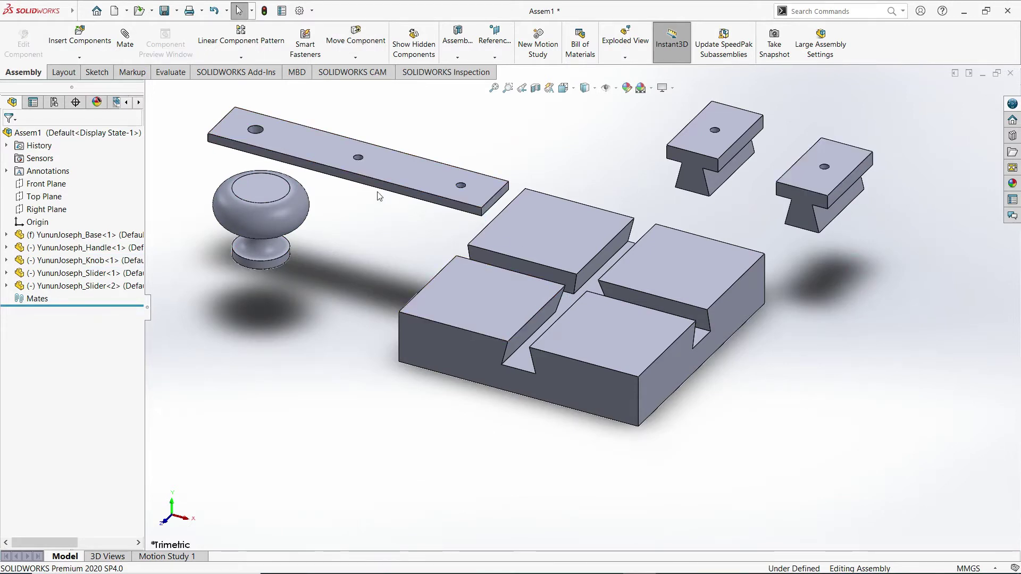
- Mate the bottom face of one slider coincident with the floor of the base's crossing slots
click(127, 51)
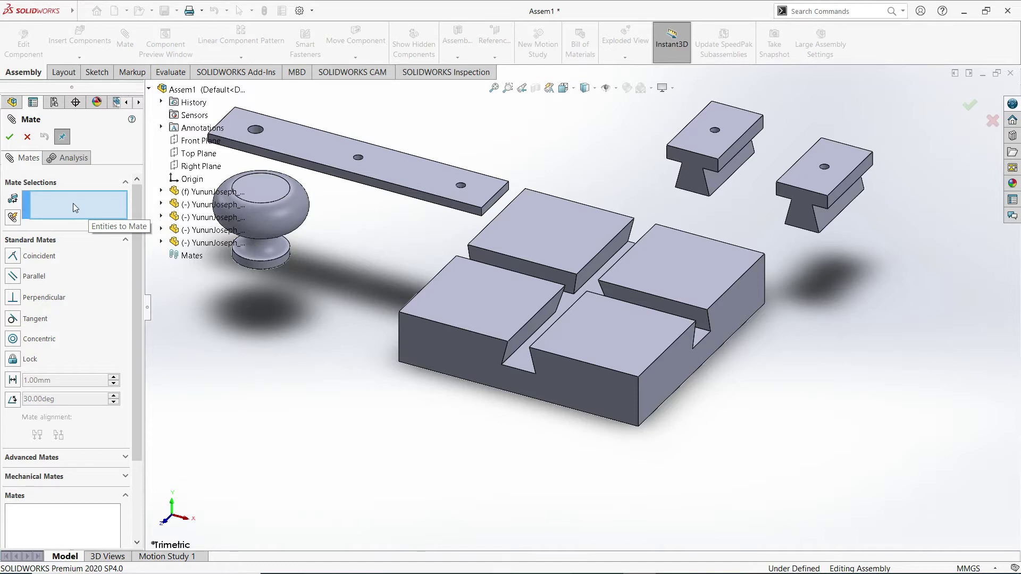
key(space)
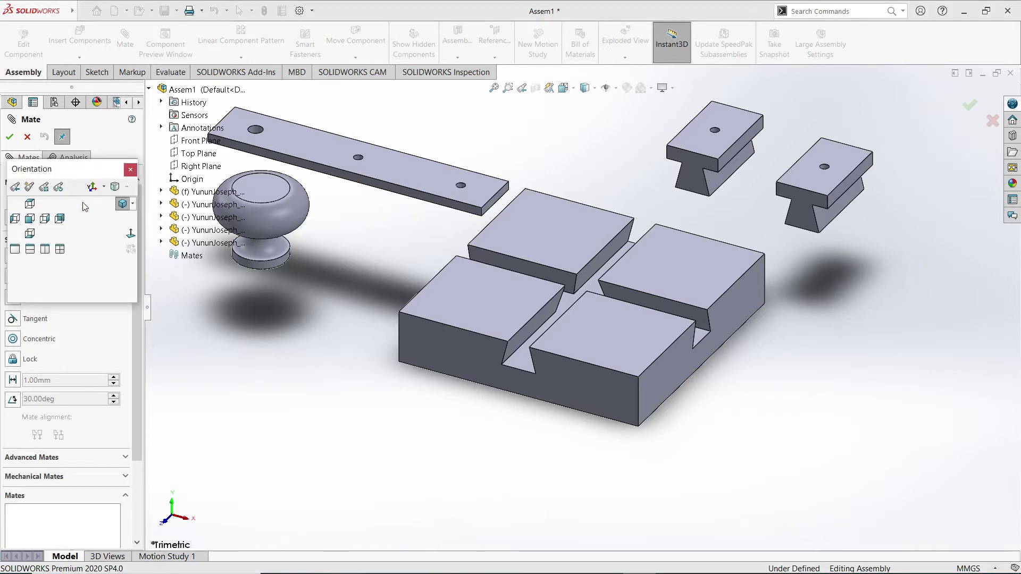
click(131, 169)
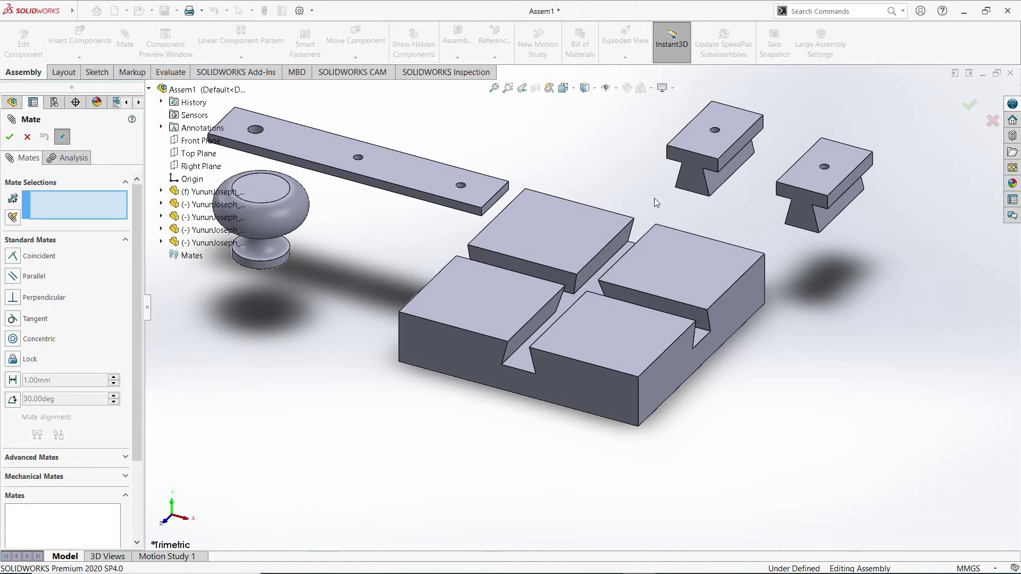
middle_drag(675, 200, 507, 301)
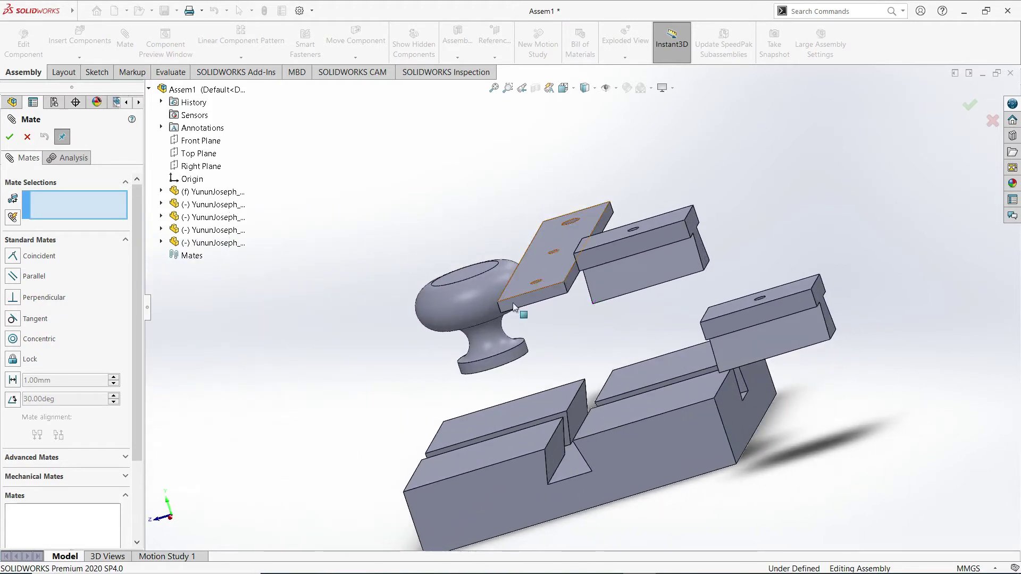
middle_drag(589, 316, 601, 243)
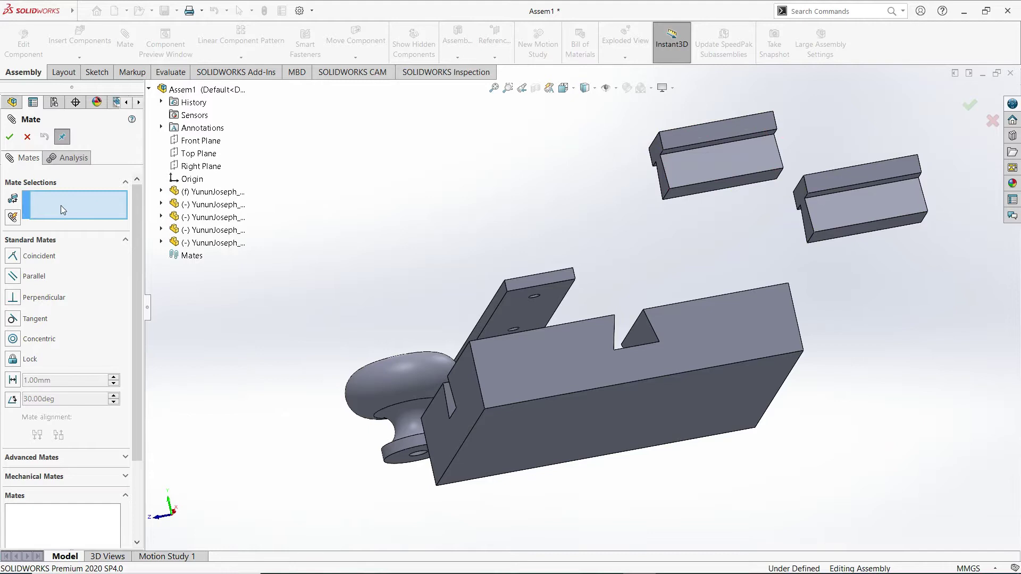
scroll(698, 203, down, 3)
scroll(700, 195, down, 4)
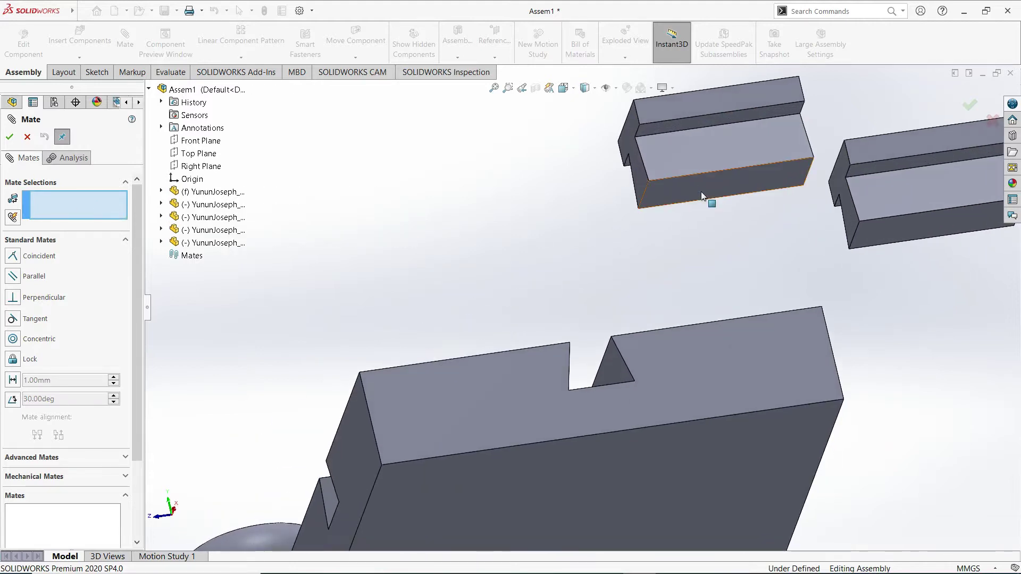
click(664, 194)
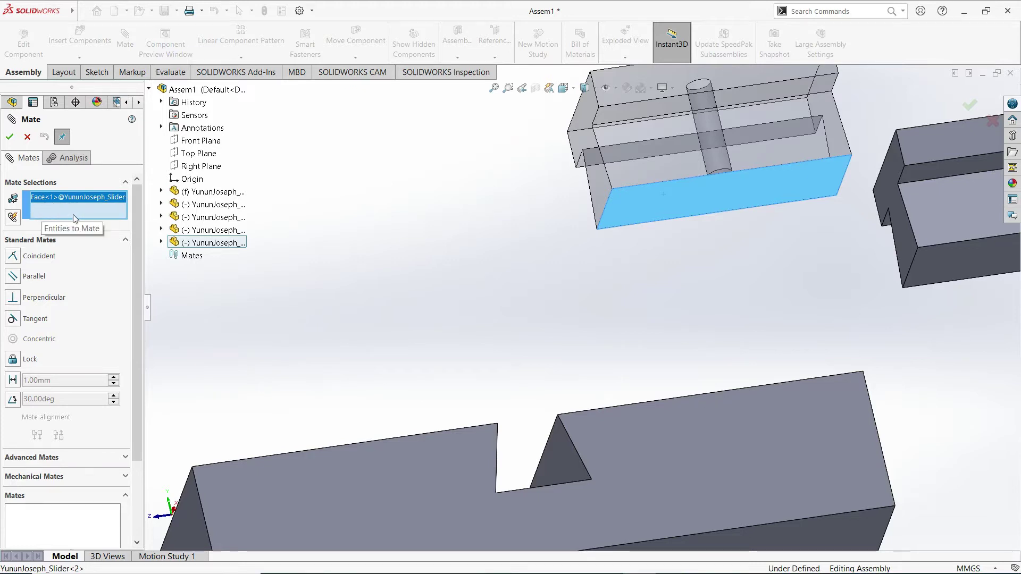
middle_drag(660, 272, 481, 343)
scroll(448, 404, down, 3)
scroll(484, 343, up, 3)
scroll(537, 313, down, 3)
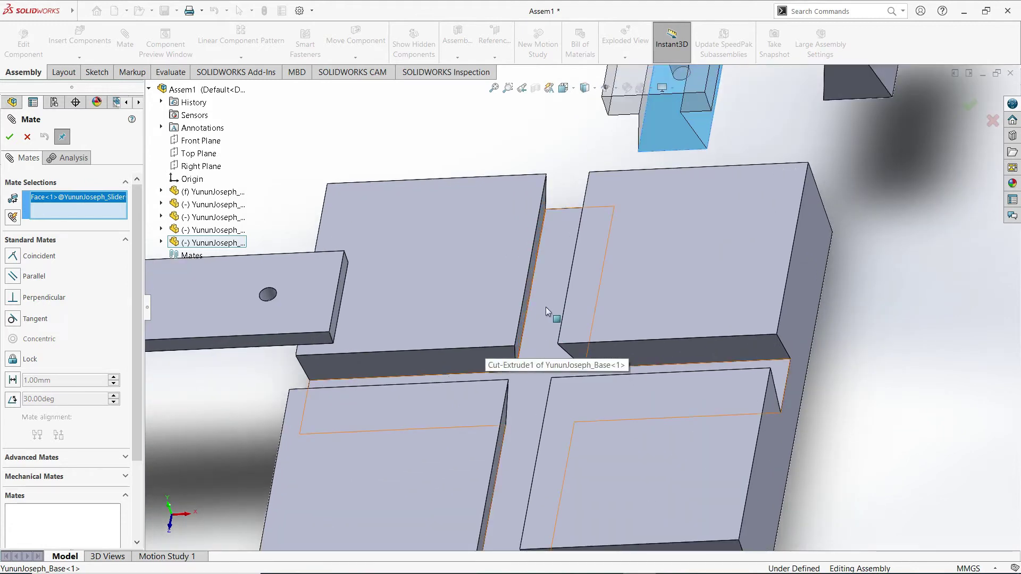
click(543, 321)
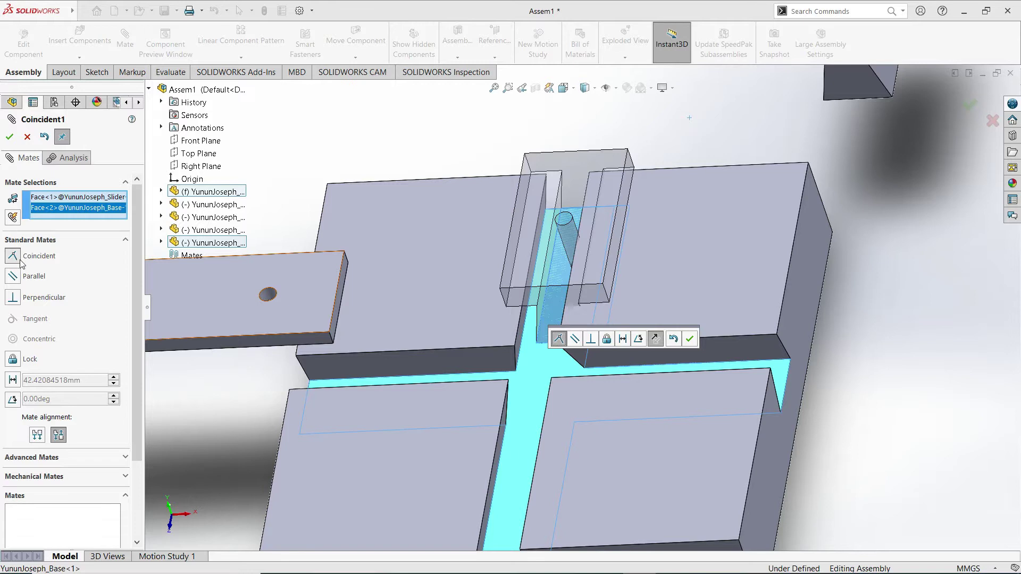
click(690, 341)
- Move the mated slider outward until it is clear of the base, exposing its slanted dovetail side
middle_drag(690, 341, 585, 316)
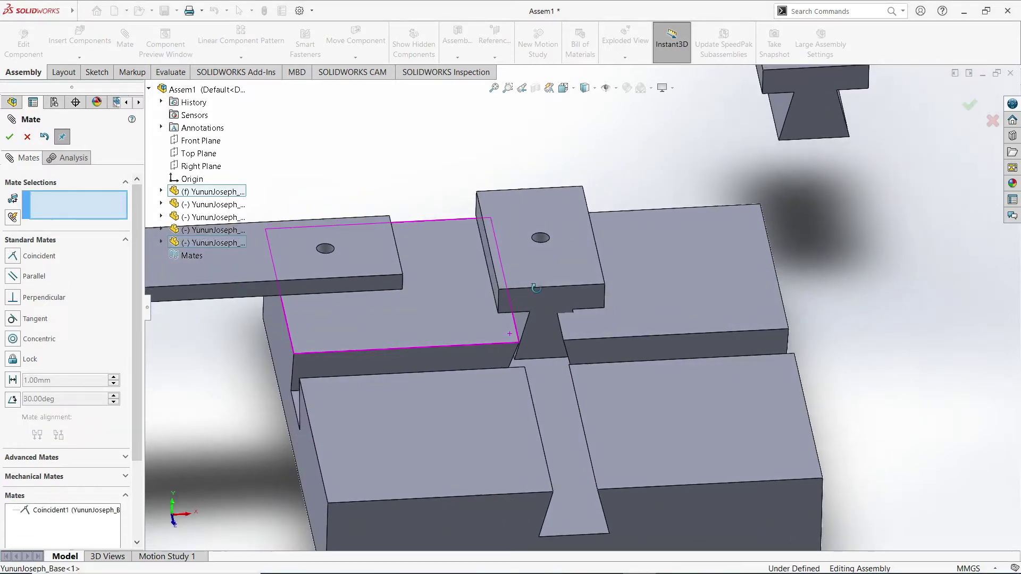
scroll(534, 304, up, 2)
mouse_move(515, 334)
middle_down()
mouse_move(511, 362)
mouse_move(518, 337)
middle_up()
middle_drag(669, 338, 616, 396)
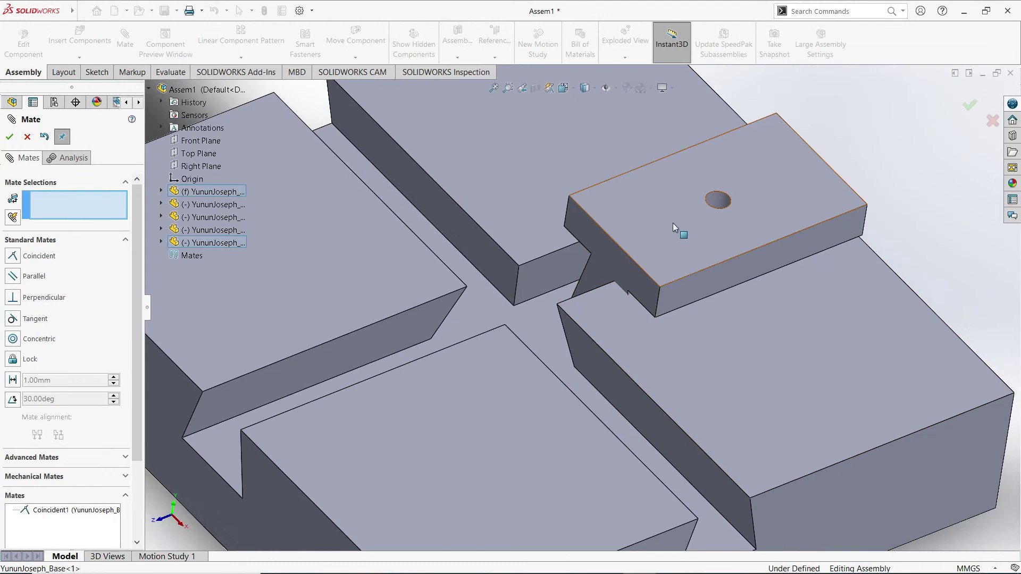
drag(717, 210, 911, 79)
scroll(824, 198, down, 2)
scroll(824, 198, up, 3)
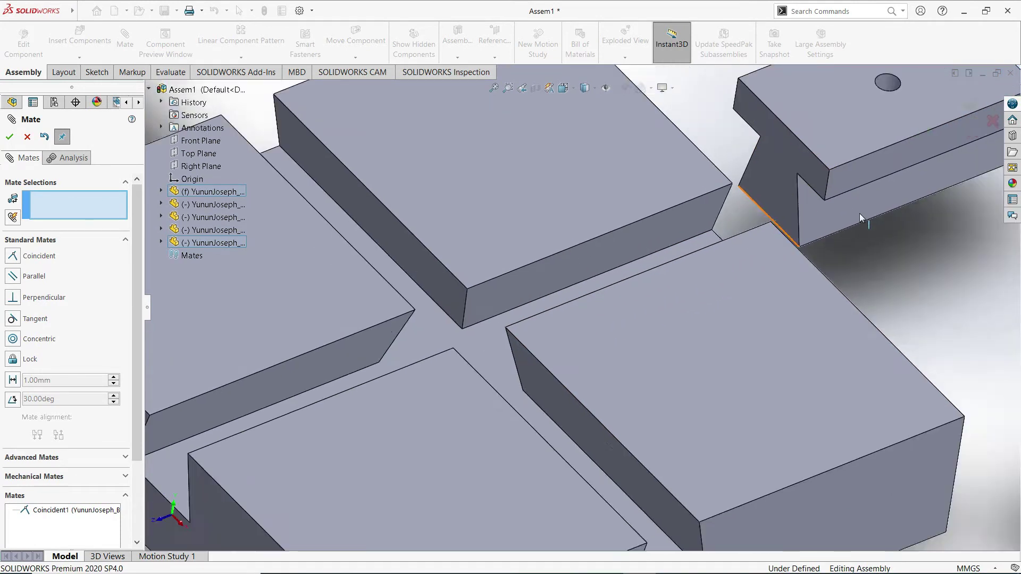
- Mate the slider's slanted dovetail side coincident with the matching slanted wall of the base slot
scroll(818, 212, down, 3)
middle_drag(713, 318, 716, 247)
click(719, 243)
middle_drag(741, 315, 804, 351)
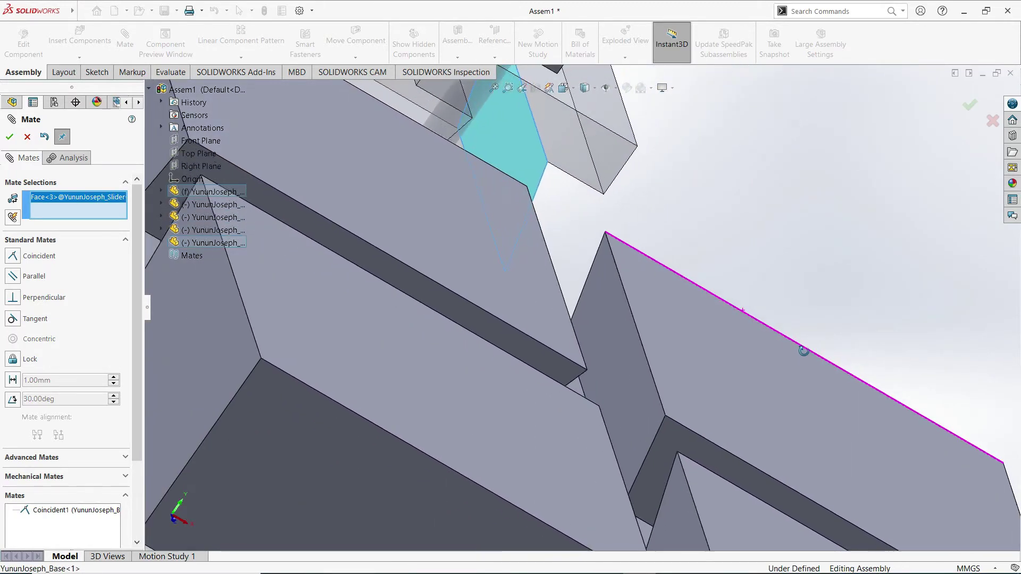
click(606, 325)
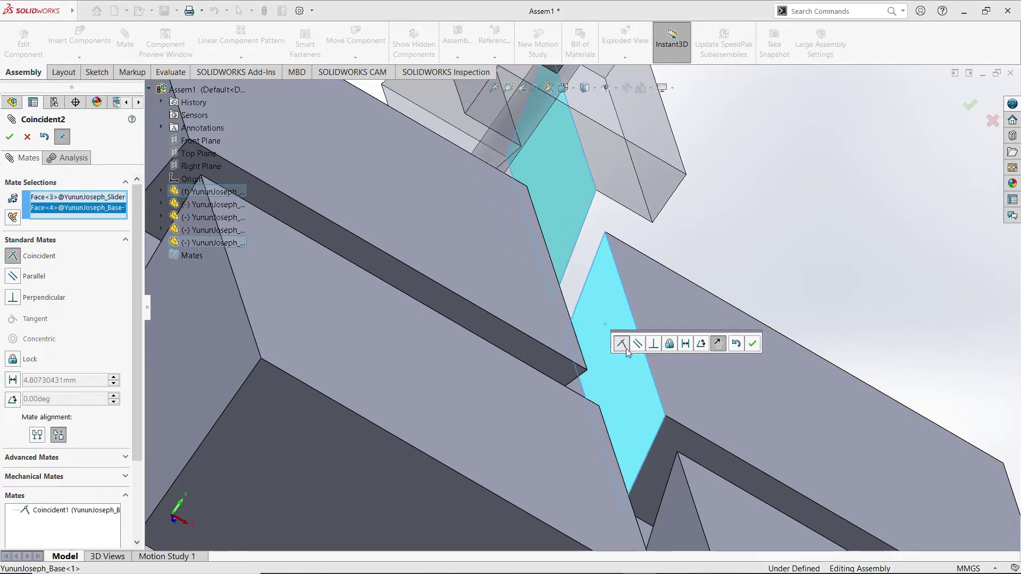
click(752, 345)
- Mate the second slider's bottom face coincident with the floor of the base slots
scroll(734, 346, up, 5)
middle_drag(734, 346, 641, 275)
middle_drag(757, 320, 761, 266)
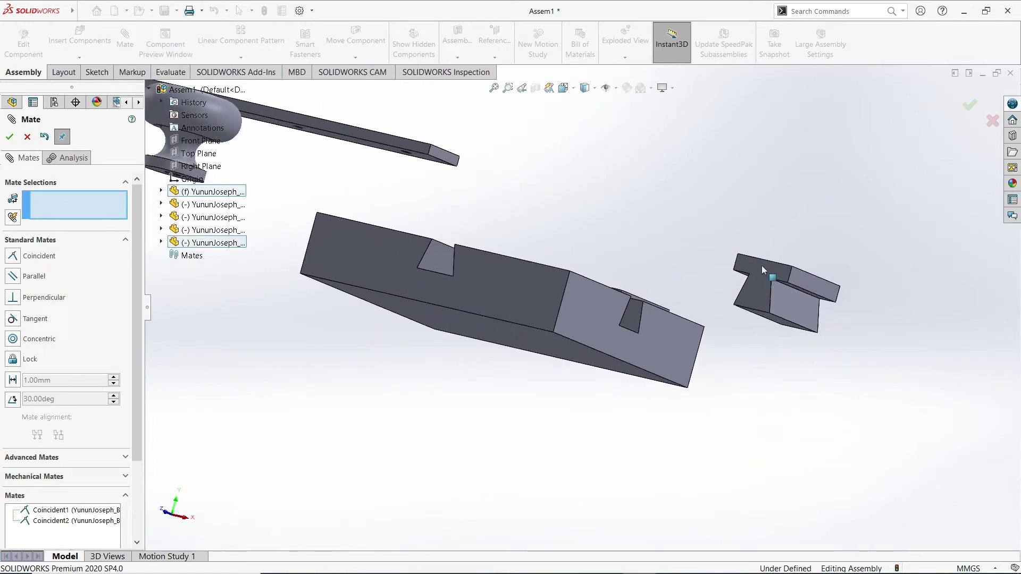
scroll(762, 266, down, 5)
middle_drag(718, 416, 724, 382)
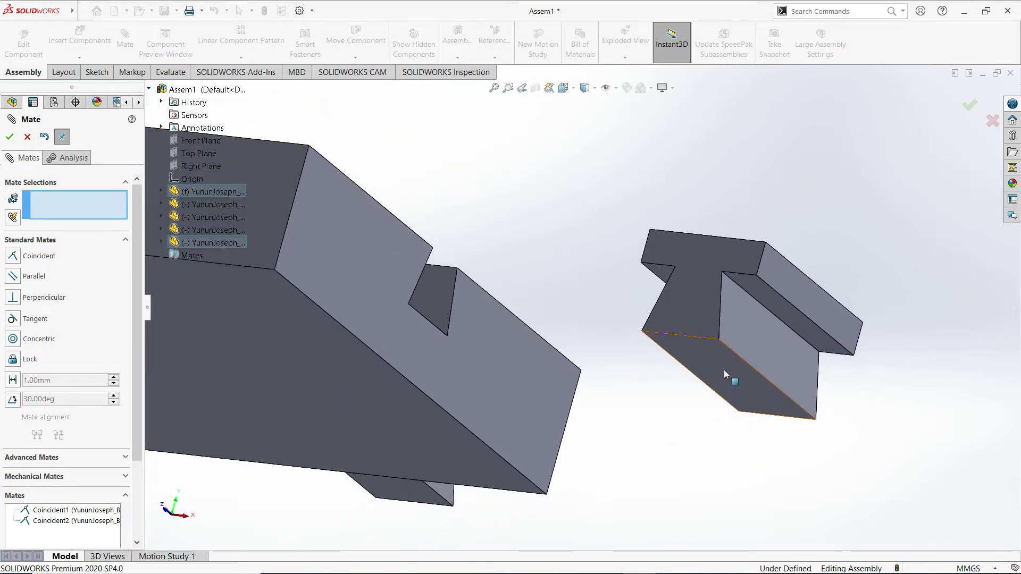
click(725, 374)
scroll(710, 381, up, 3)
middle_drag(629, 380, 286, 428)
click(288, 382)
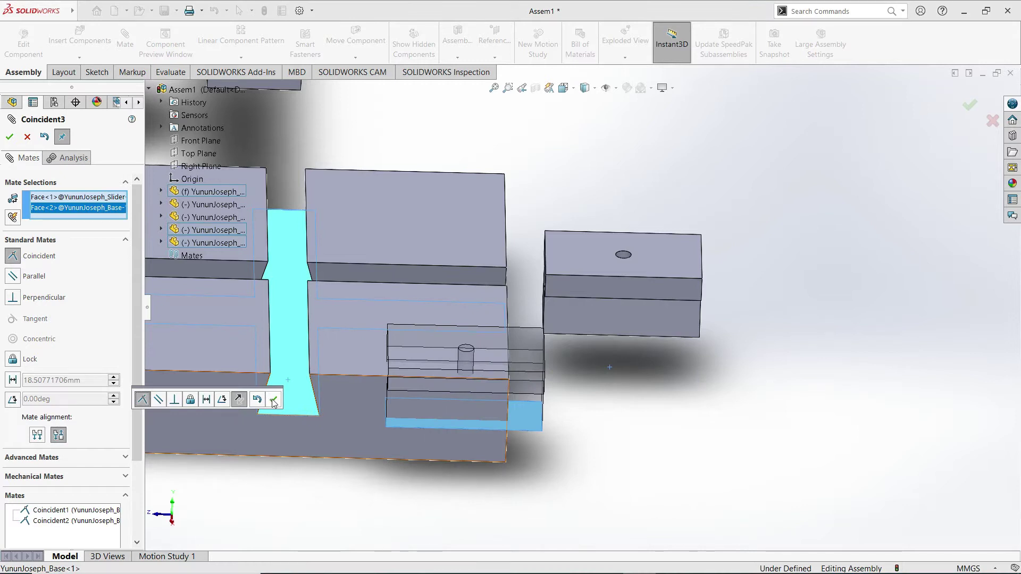
click(272, 402)
- Pull the second slider away from the base and mate its slanted side coincident with the matching wall of the perpendicular slot
middle_drag(461, 487, 465, 421)
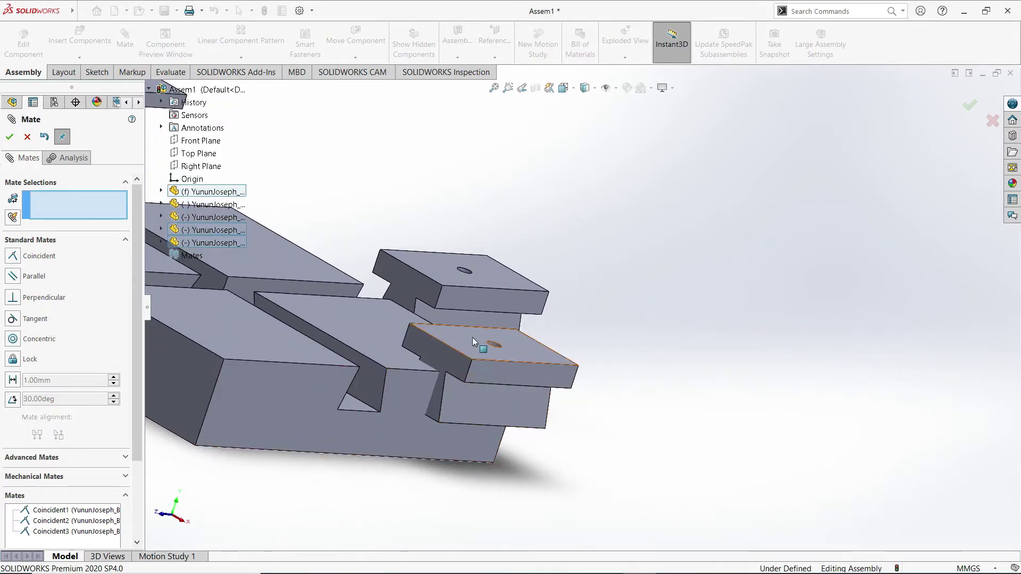
drag(461, 338, 592, 375)
middle_drag(516, 460, 298, 416)
click(545, 449)
scroll(346, 333, down, 5)
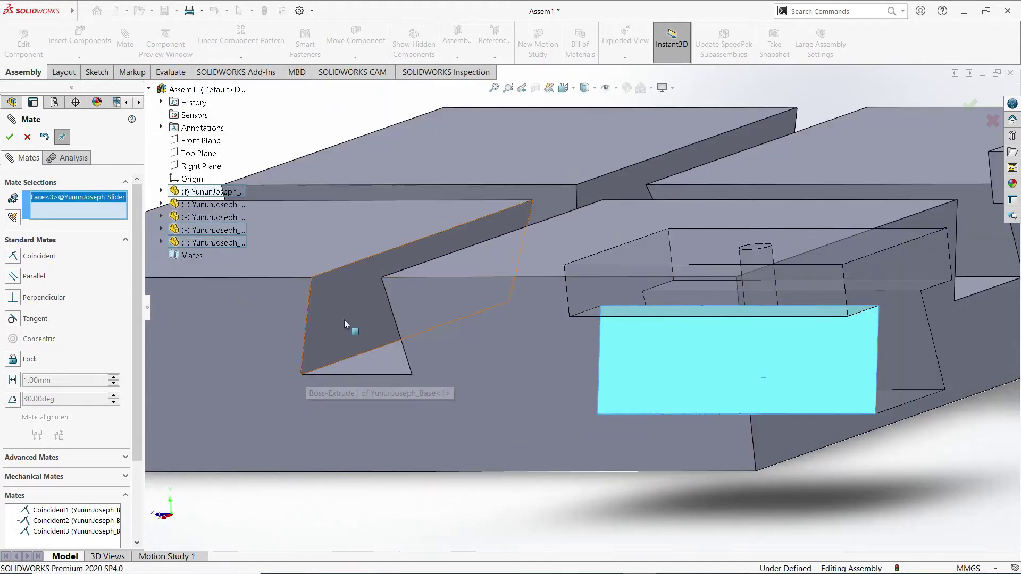
click(345, 321)
scroll(347, 321, up, 3)
middle_drag(347, 322, 532, 428)
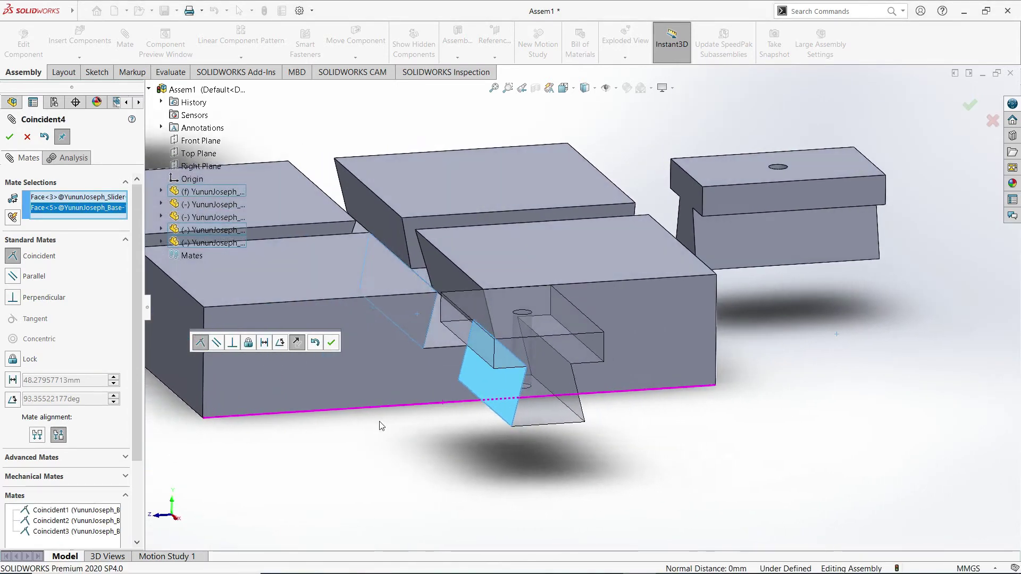
click(331, 345)
- Slide the second slider partway into its slot, shift the first slider slightly along its own slot, and finish mating the sliders
middle_drag(413, 410, 499, 466)
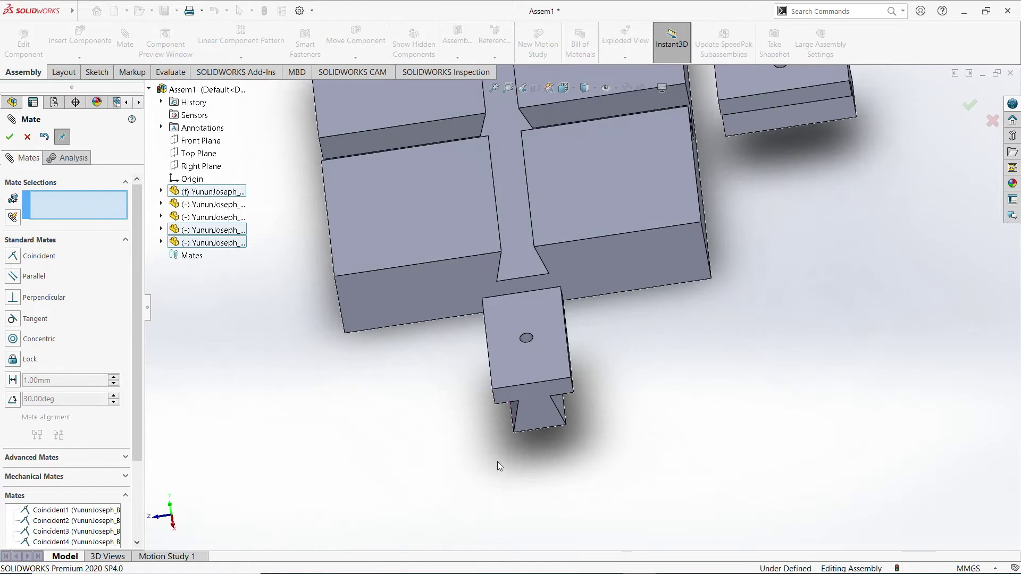
drag(554, 354, 486, 175)
middle_drag(935, 249, 673, 89)
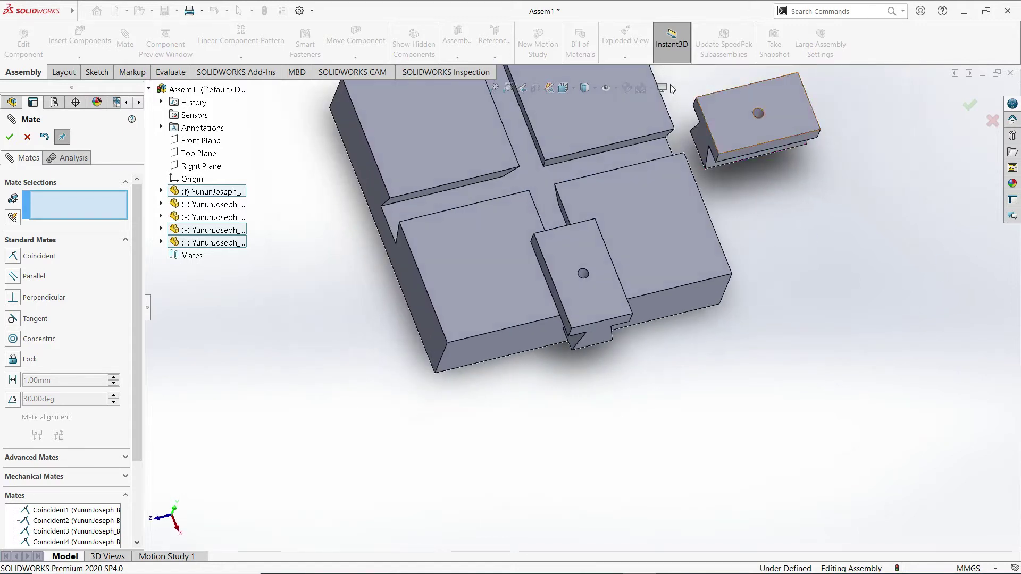
drag(739, 130, 713, 83)
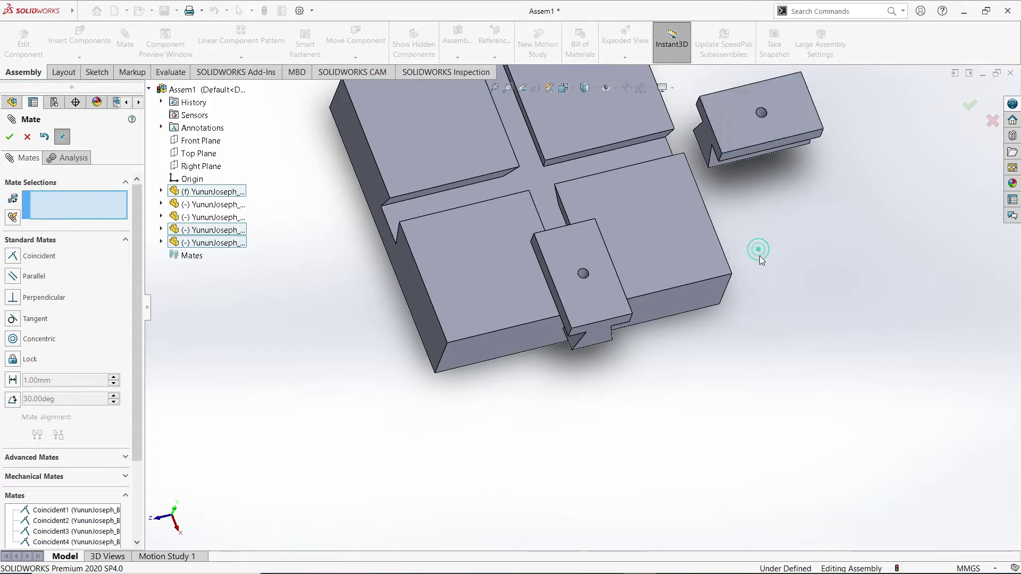
middle_drag(761, 251, 714, 171)
scroll(714, 172, down, 4)
key(z)
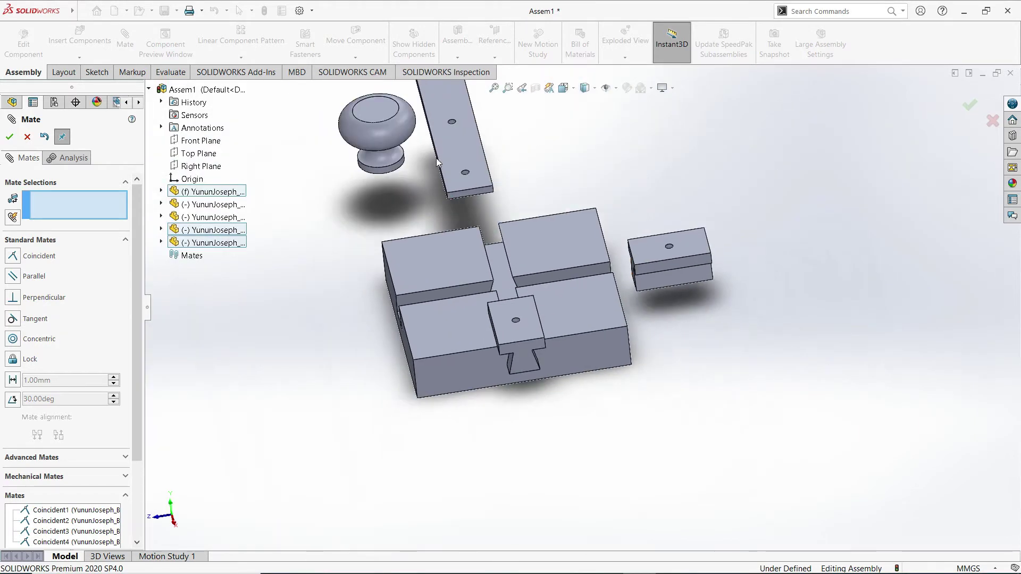
middle_drag(438, 162, 439, 178)
scroll(439, 183, down, 4)
middle_drag(392, 224, 411, 162)
scroll(411, 161, down, 4)
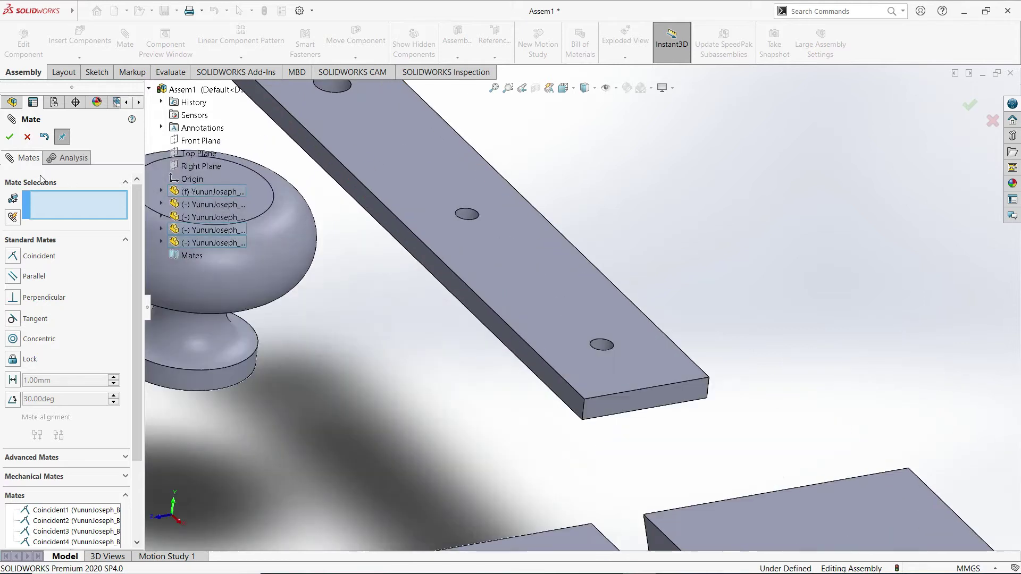
click(27, 137)
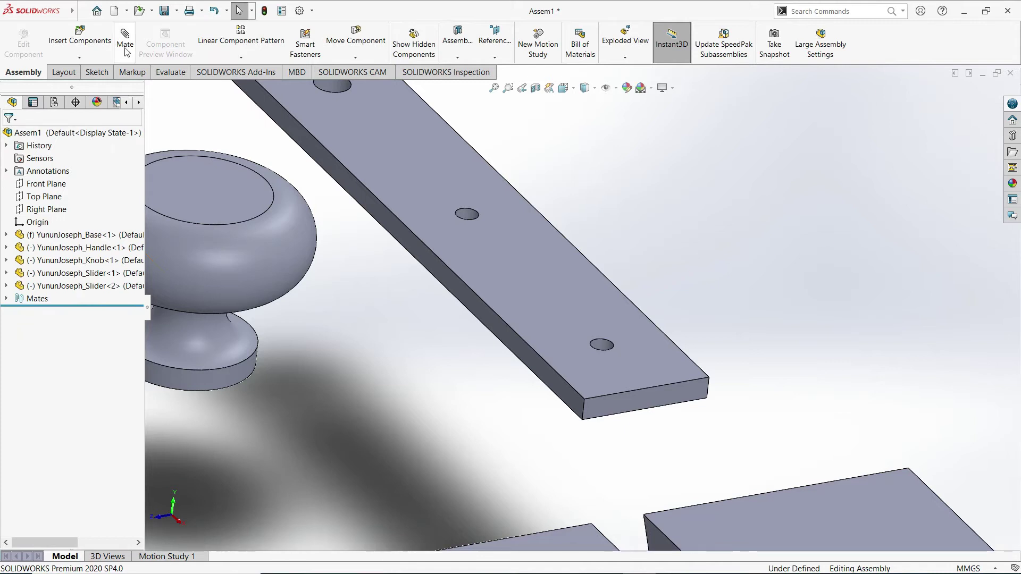
- Mate the handle's middle hole concentric with the hole of the slider seated in the base
click(125, 49)
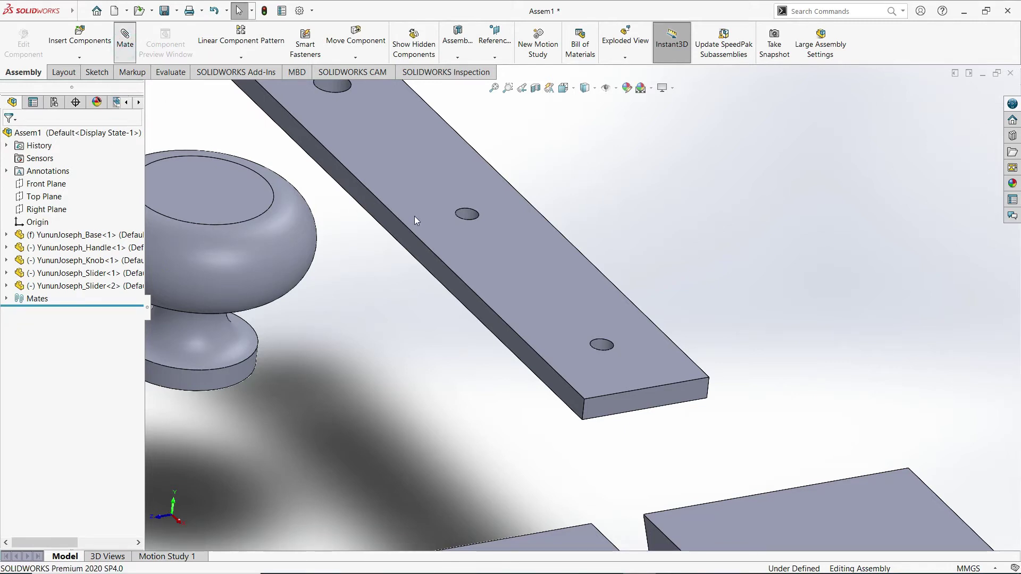
scroll(417, 215, up, 2)
scroll(498, 223, down, 3)
middle_drag(497, 223, 599, 353)
scroll(585, 345, down, 5)
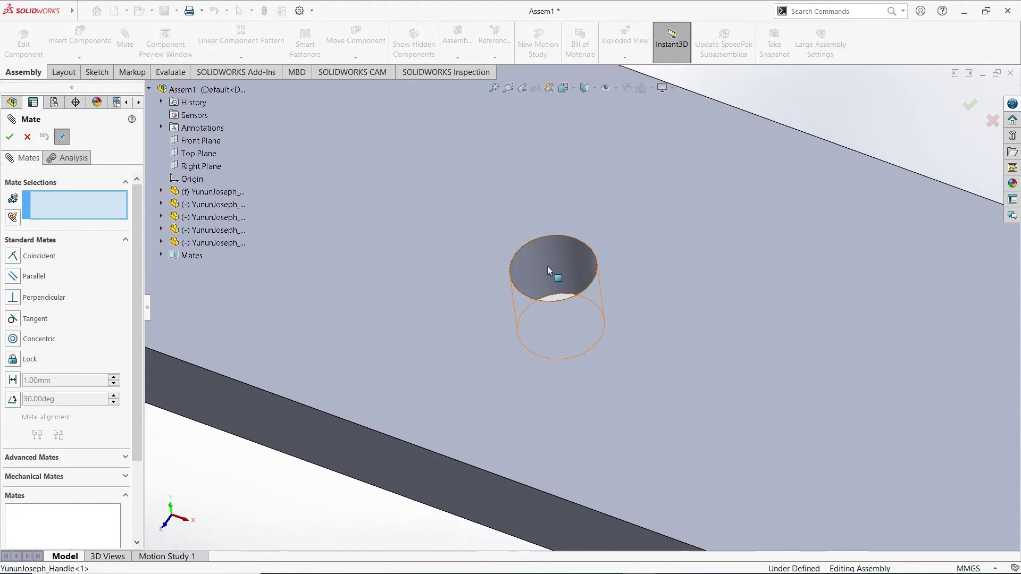
click(547, 266)
scroll(547, 269, up, 8)
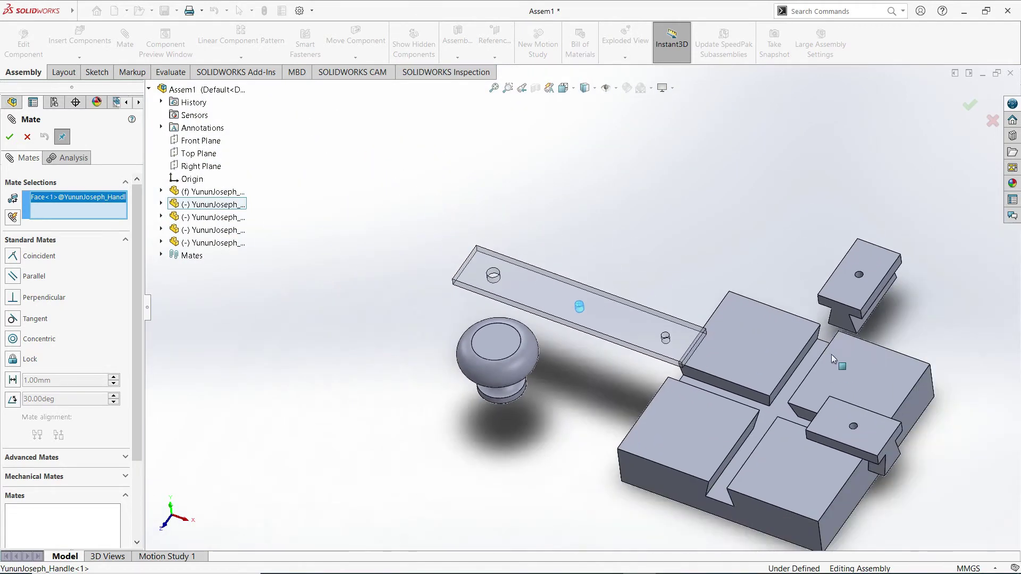
scroll(853, 283, down, 6)
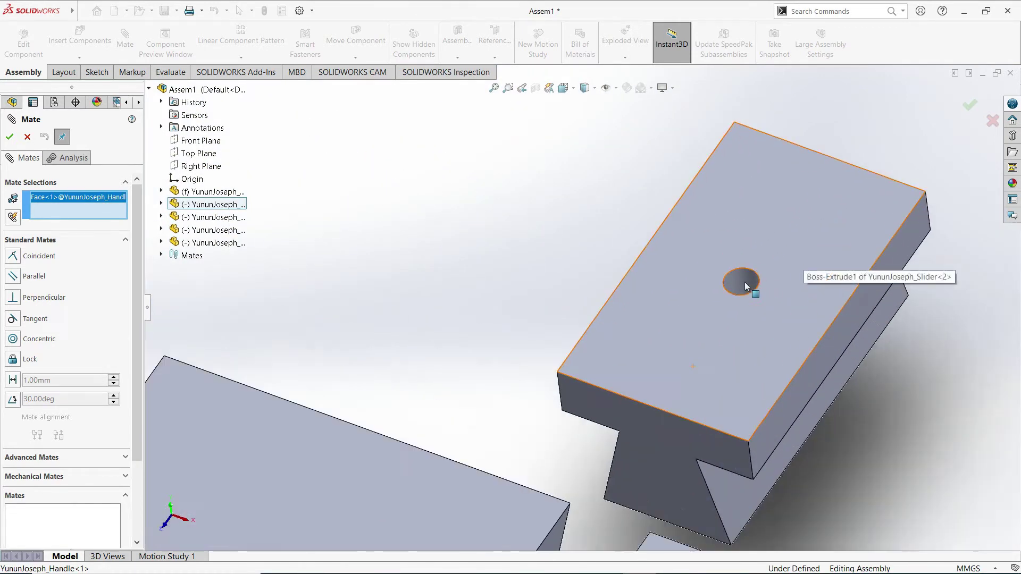
scroll(733, 279, up, 6)
scroll(591, 425, down, 6)
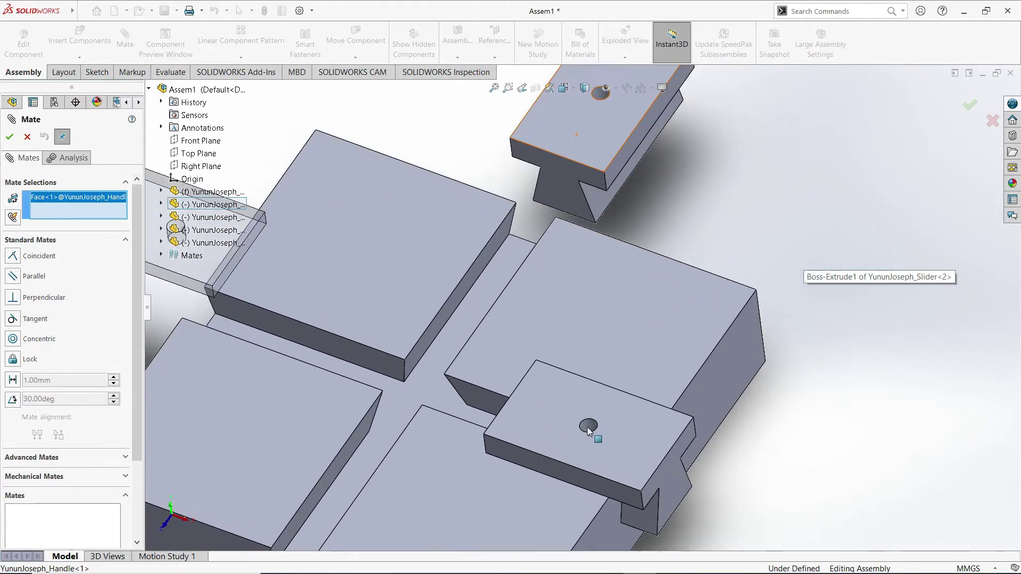
scroll(589, 431, down, 3)
scroll(585, 411, down, 3)
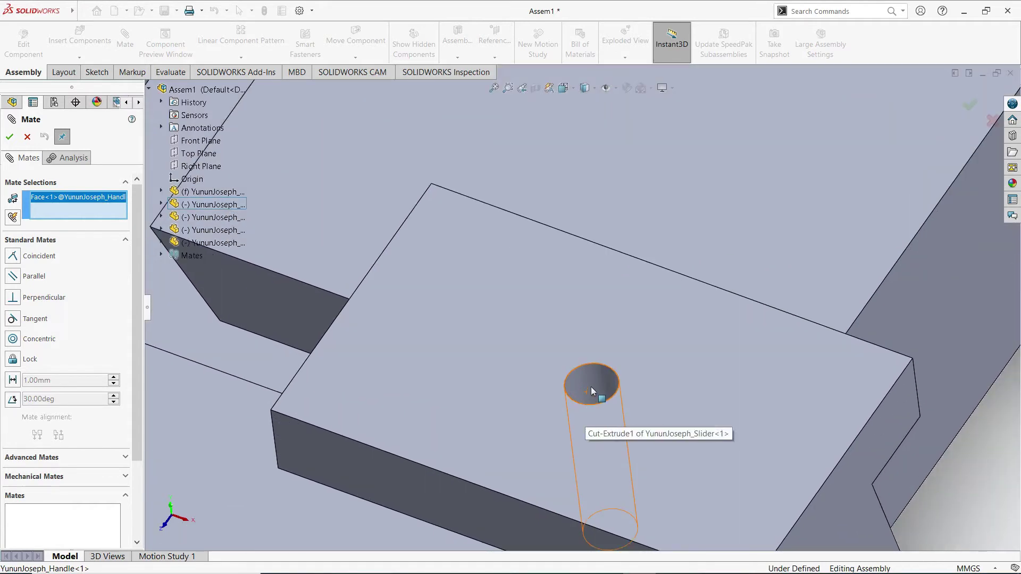
click(592, 390)
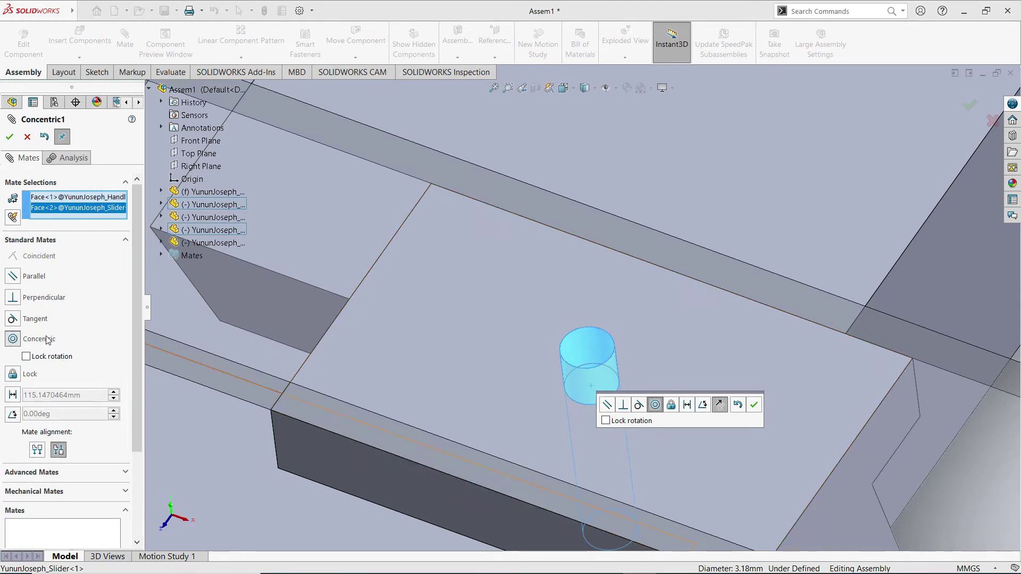
click(10, 137)
- Mate the handle's underside coincident with the top face of the slider lying outside the base
scroll(366, 266, up, 3)
middle_drag(375, 301, 684, 383)
click(685, 428)
scroll(500, 345, up, 3)
scroll(744, 341, down, 4)
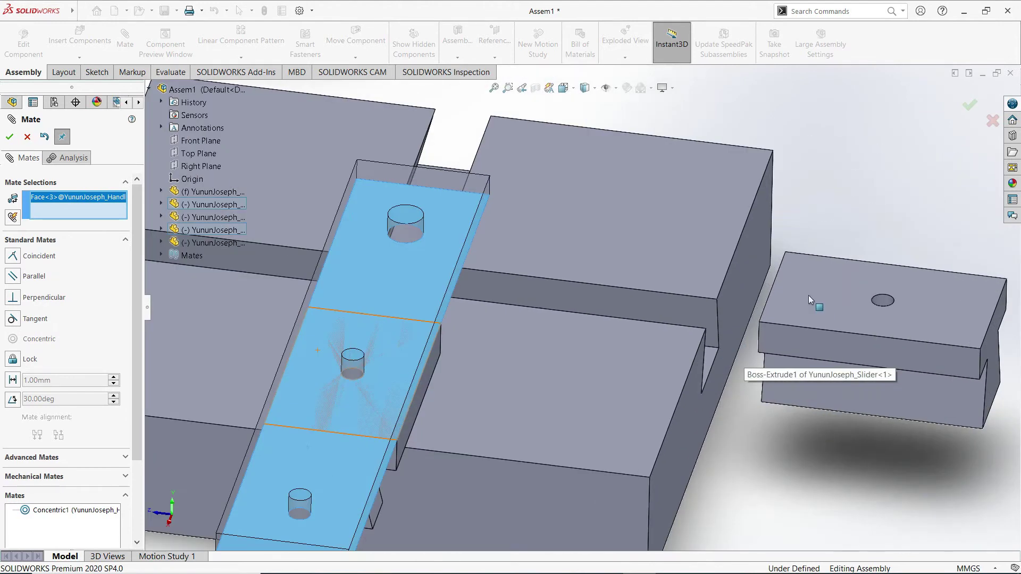
click(808, 295)
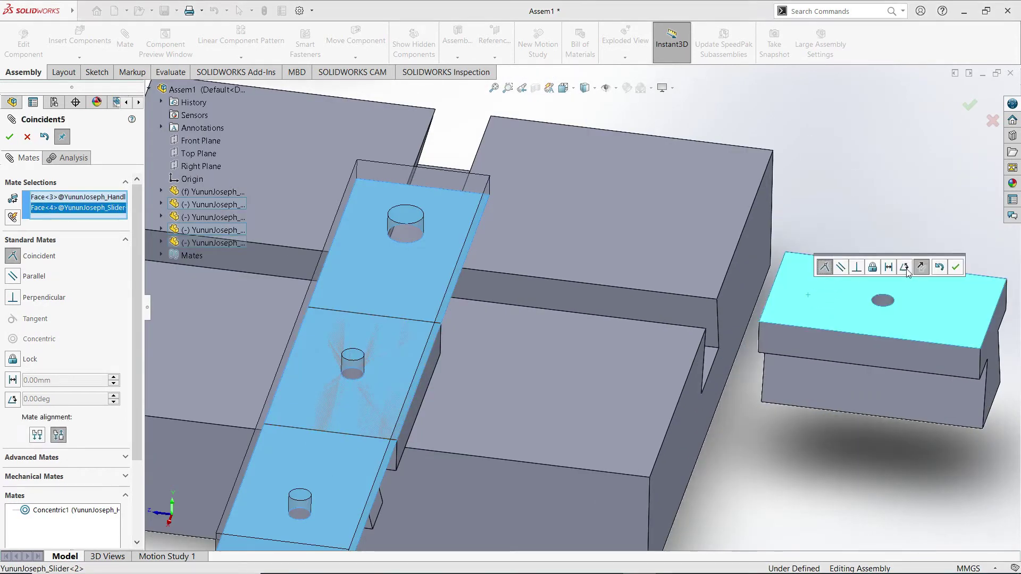
click(955, 269)
- Mate the handle's small end hole concentric with the hole of the slider outside the base
scroll(869, 308, up, 5)
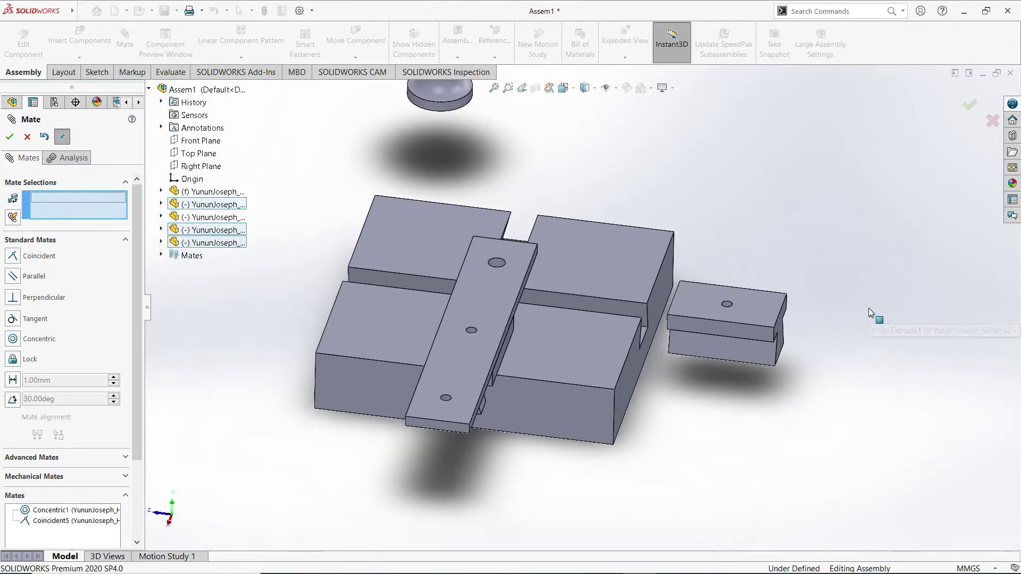
scroll(471, 416, down, 8)
scroll(452, 316, up, 2)
scroll(494, 287, down, 5)
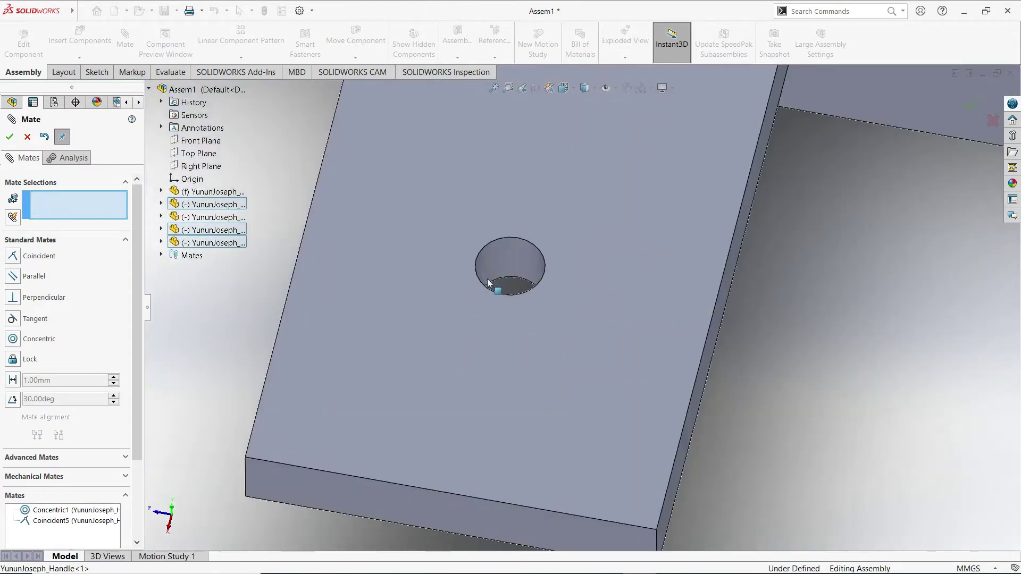
click(509, 256)
scroll(509, 256, up, 4)
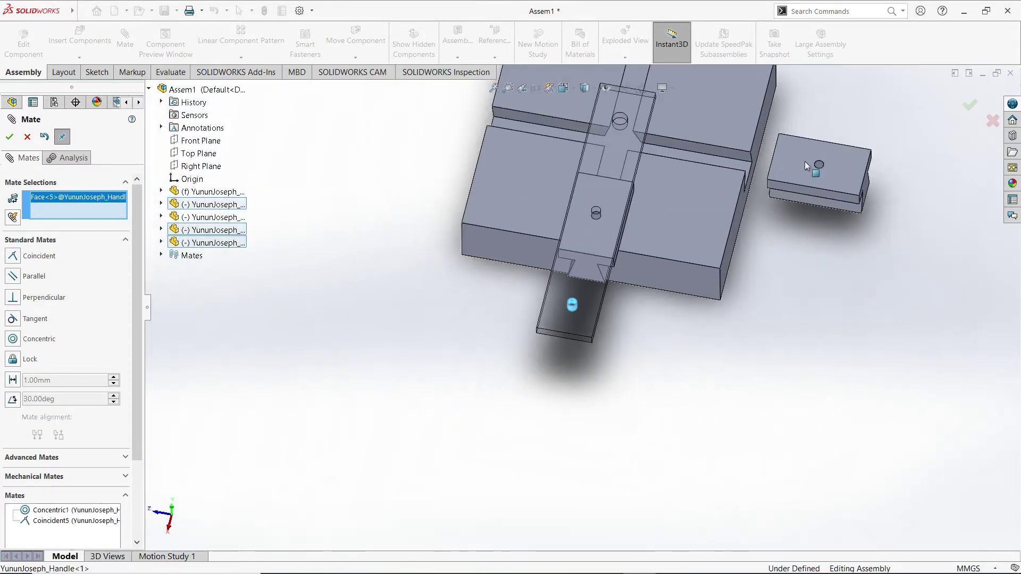
scroll(805, 161, down, 6)
click(645, 269)
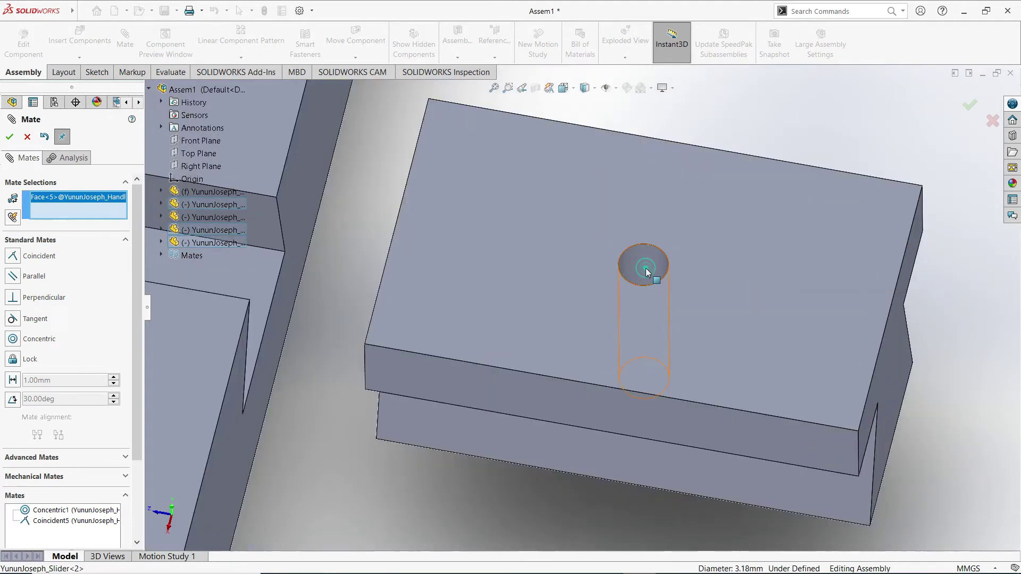
scroll(510, 278, up, 5)
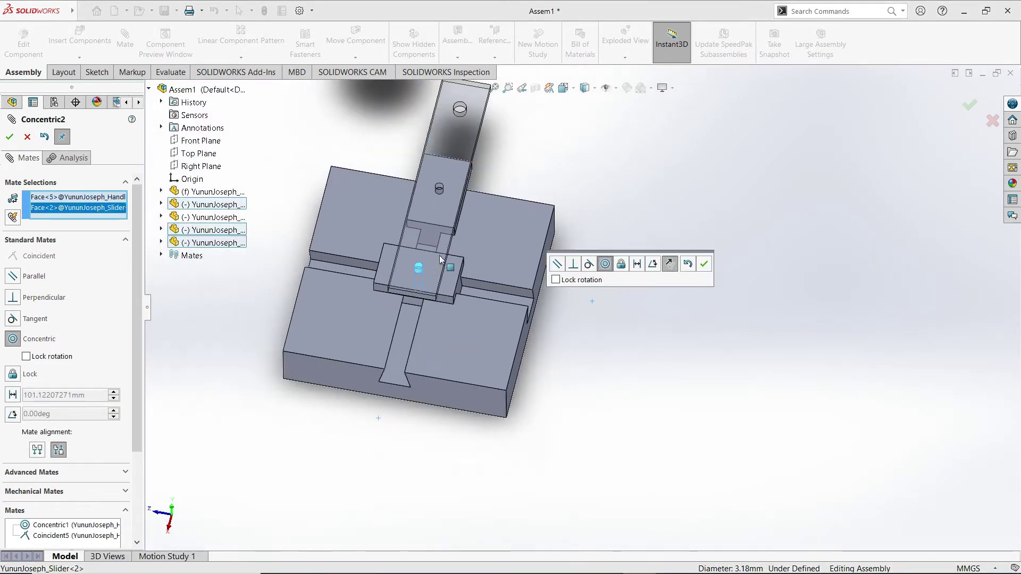
scroll(461, 241, up, 1)
scroll(487, 240, down, 2)
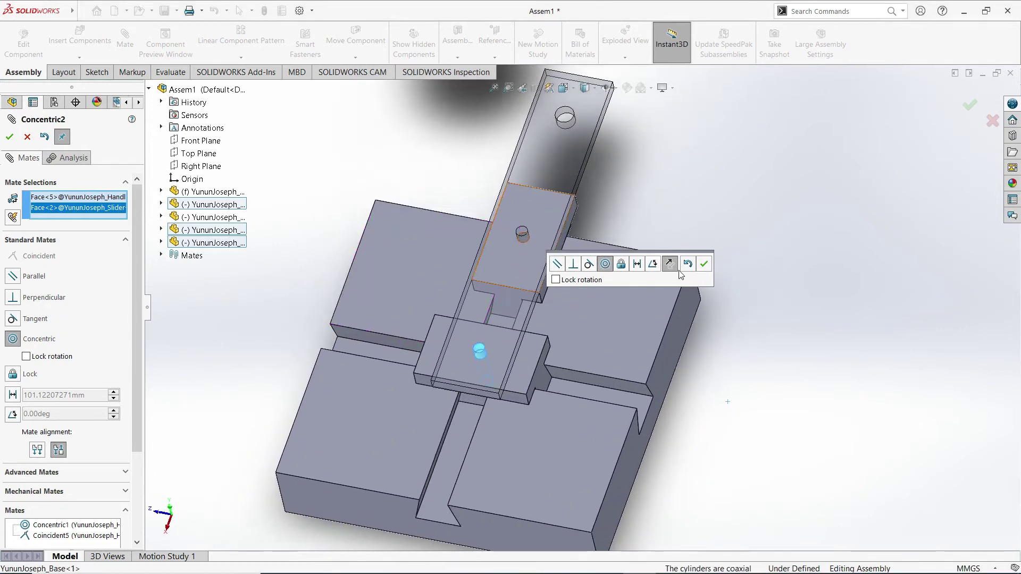
click(705, 265)
scroll(665, 191, up, 3)
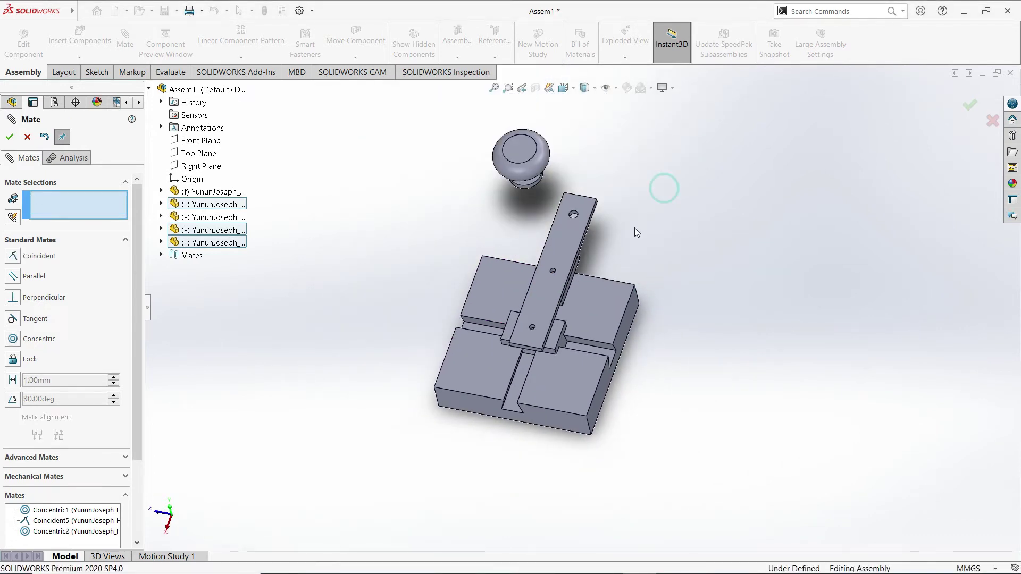
- Finish mating and swing the handle around the base to test the sliders' motion
middle_drag(637, 233, 650, 183)
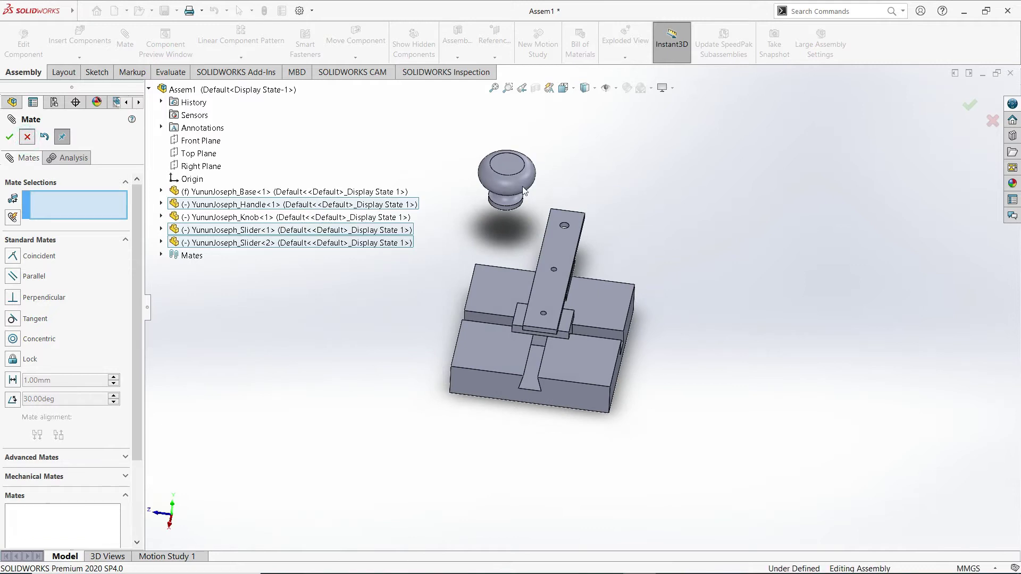
right_click(612, 186)
drag(551, 228, 681, 364)
click(681, 364)
middle_drag(681, 364, 415, 234)
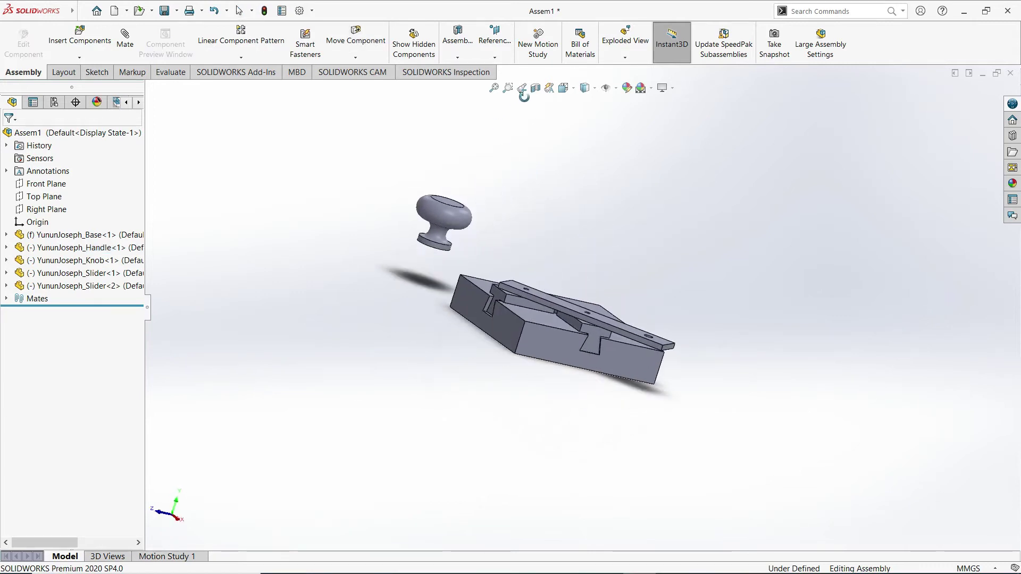
- Mate the hole in the knob's foot concentric with the handle's larger end hole, aligned so the knob points upward
scroll(407, 231, down, 5)
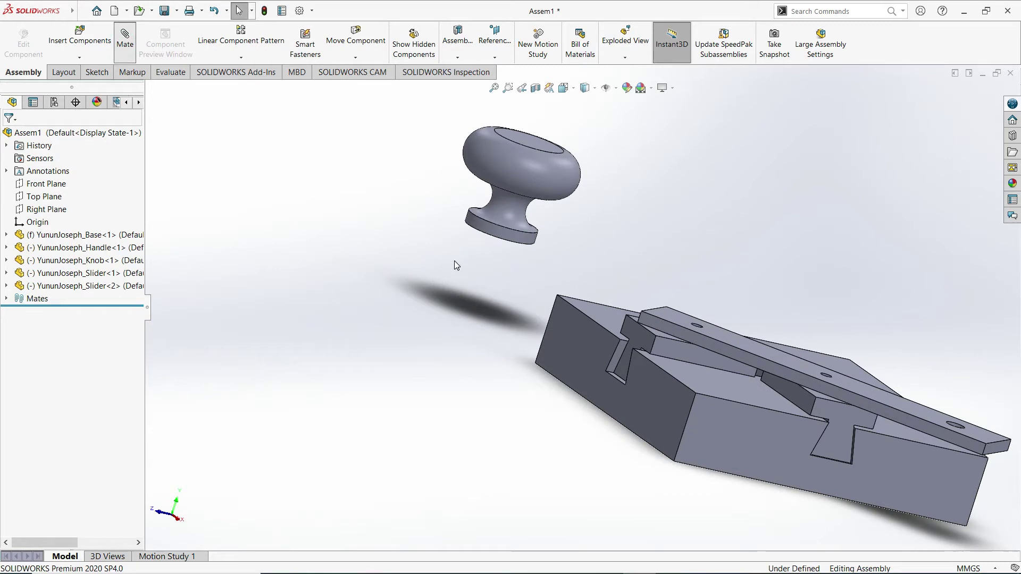
key(m)
middle_drag(497, 219, 483, 239)
scroll(448, 280, down, 5)
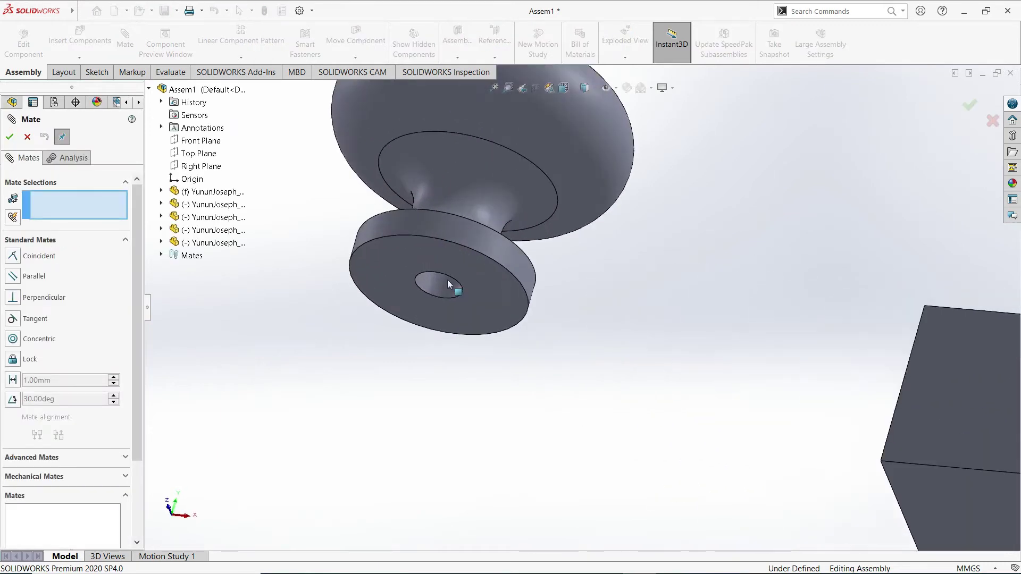
click(439, 284)
scroll(596, 334, up, 5)
middle_drag(595, 334, 585, 407)
scroll(585, 407, down, 6)
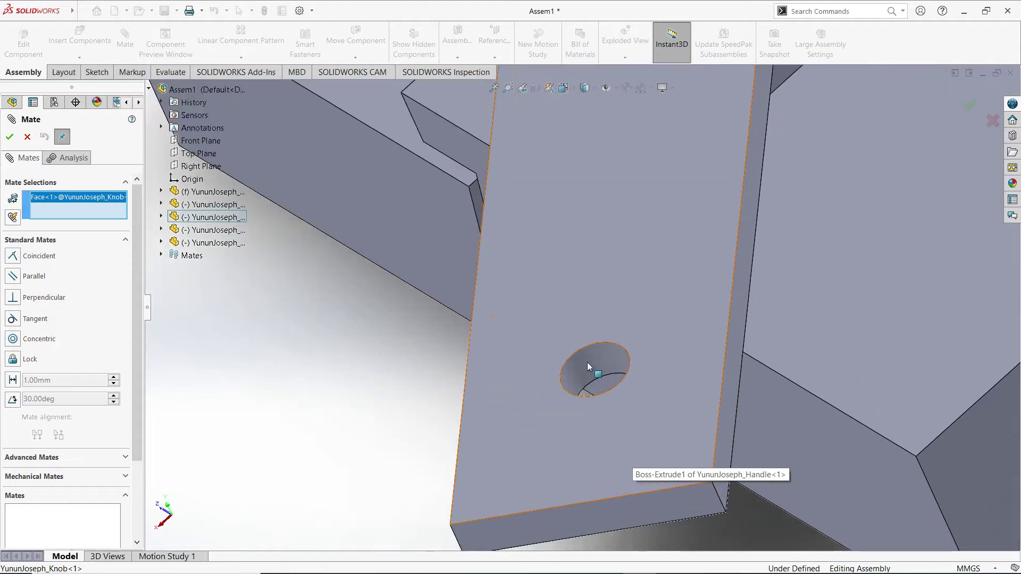
click(587, 363)
scroll(586, 368, up, 5)
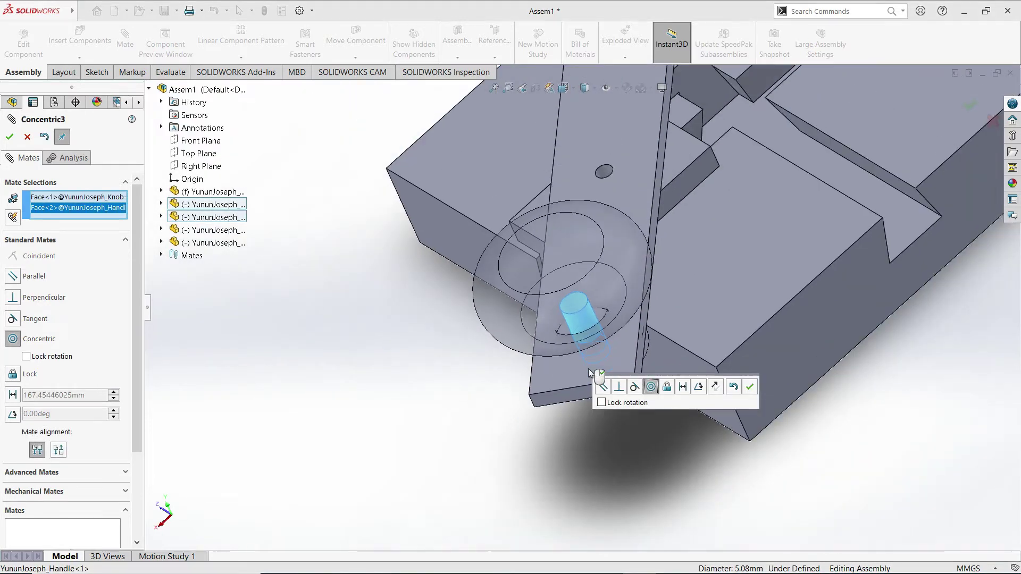
middle_drag(588, 368, 570, 366)
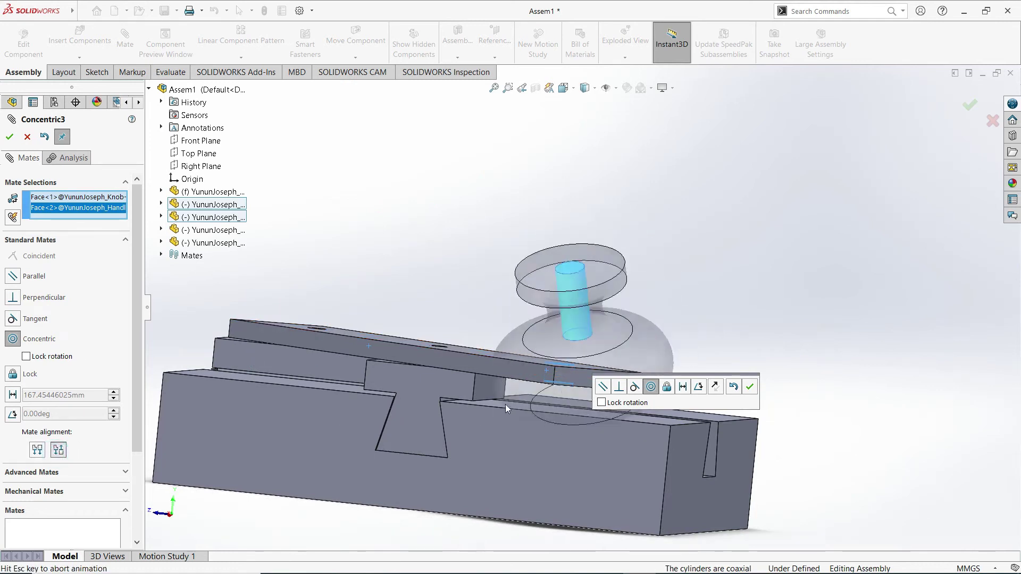
click(37, 450)
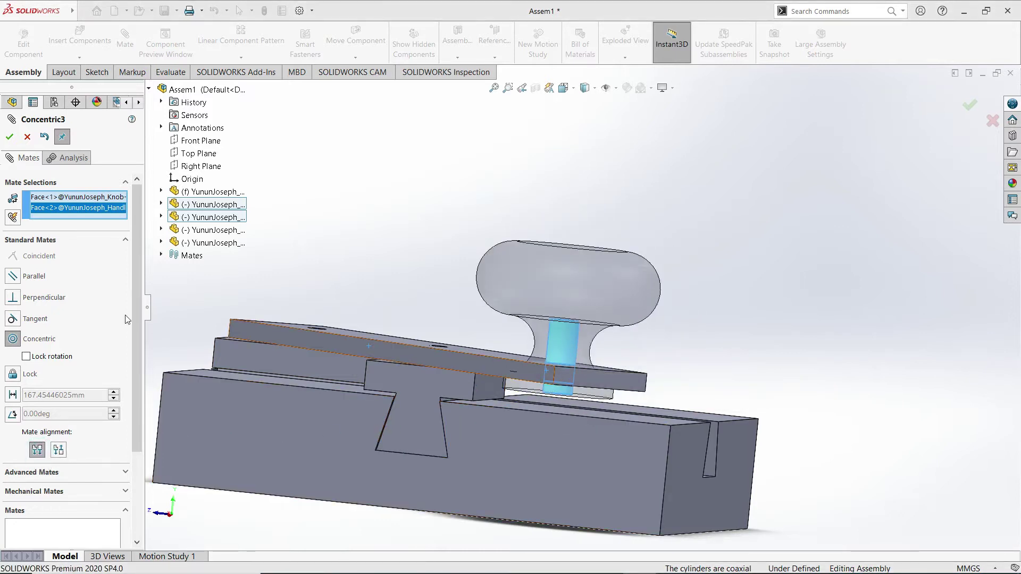
click(9, 137)
- Mate the knob's bottom face coincident with the top face of the handle
middle_drag(515, 364, 528, 298)
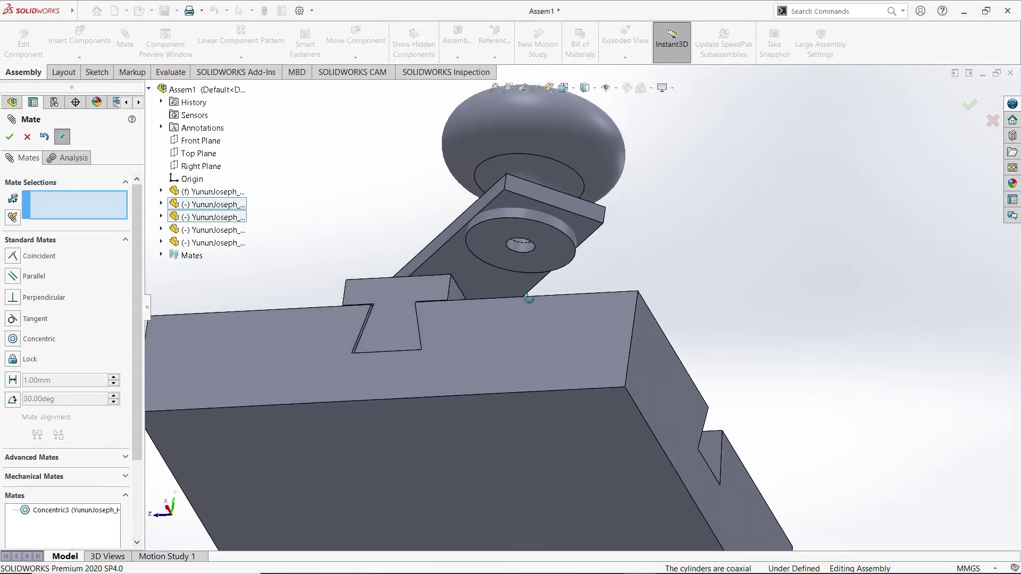
click(537, 252)
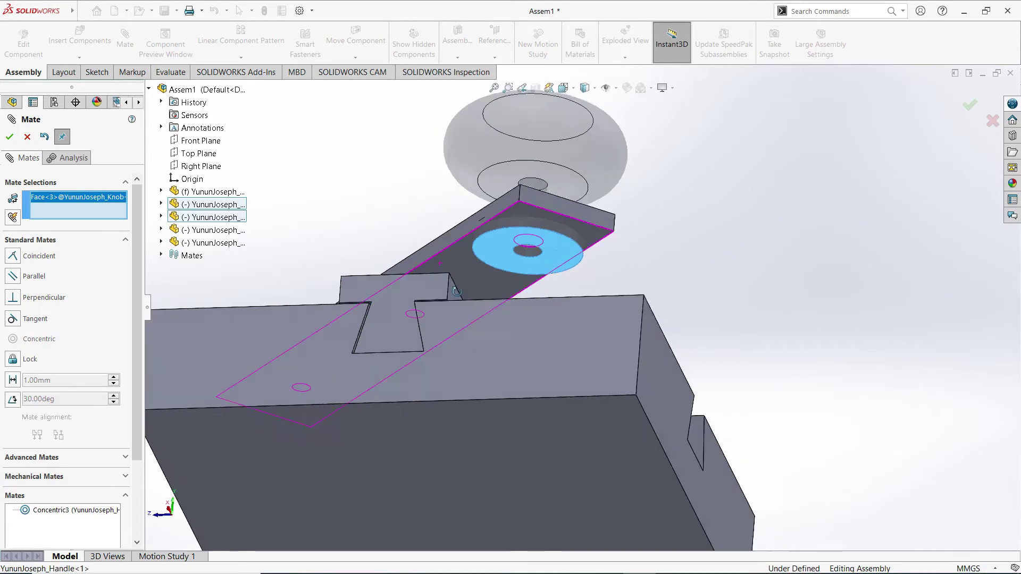
click(421, 220)
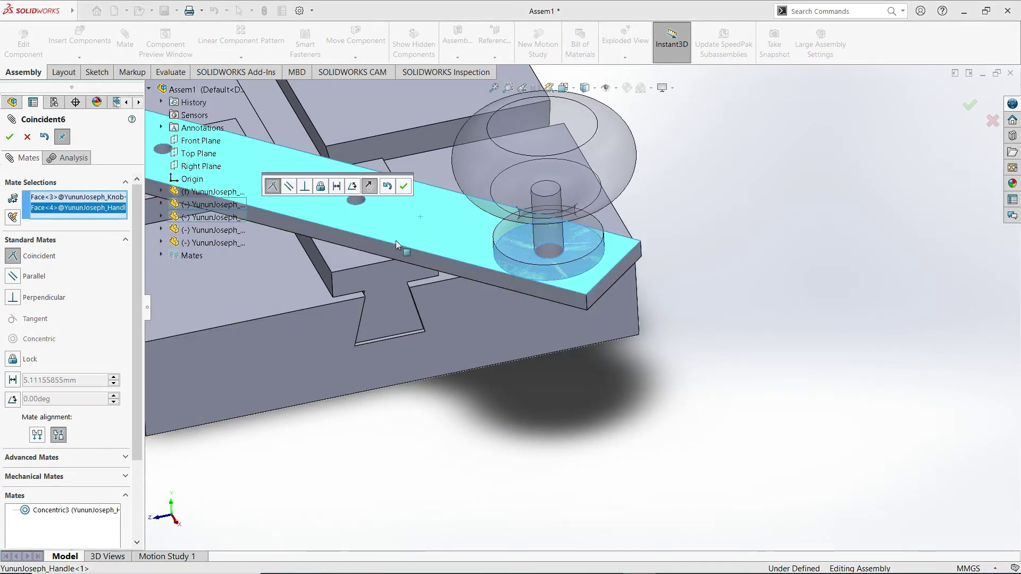
click(403, 187)
scroll(534, 414, up, 5)
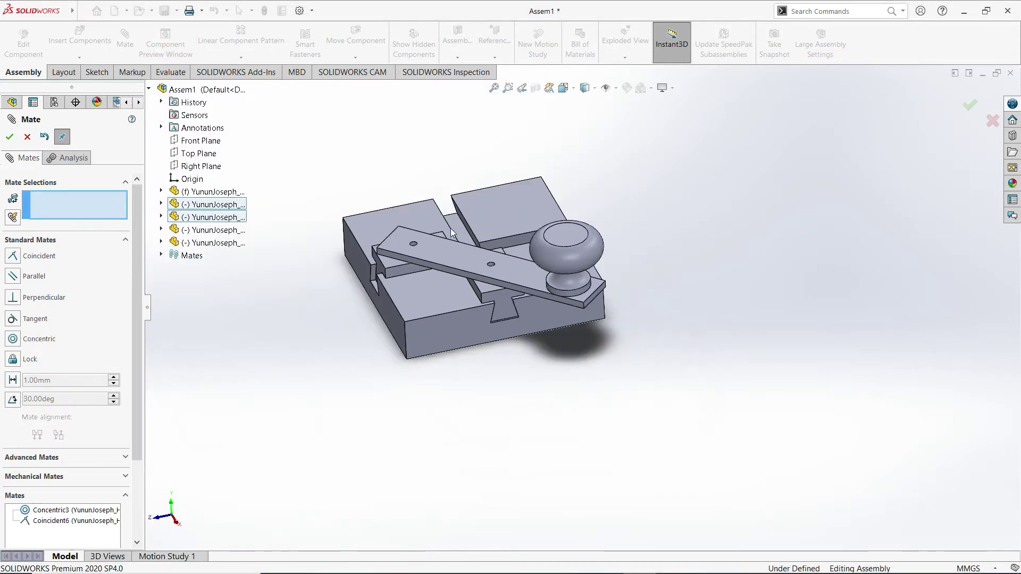
scroll(457, 228, down, 3)
scroll(487, 194, up, 2)
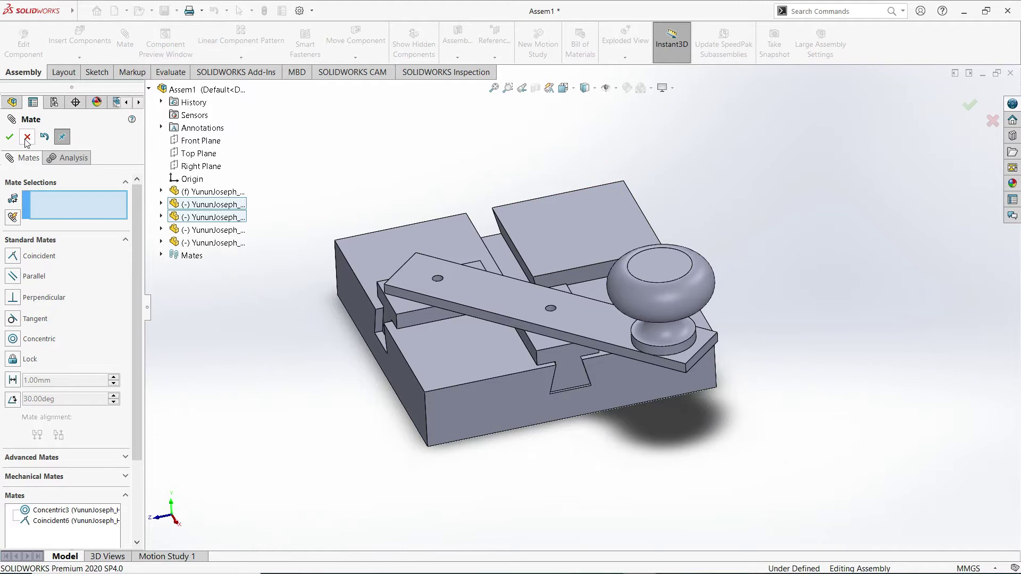
- Finish mating and swing the handle by its knob to test the motion
key(Escape)
drag(659, 264, 596, 169)
key(Escape)
- Mate the knob's Right Plane parallel to the handle's Front Plane and finish mating
click(125, 42)
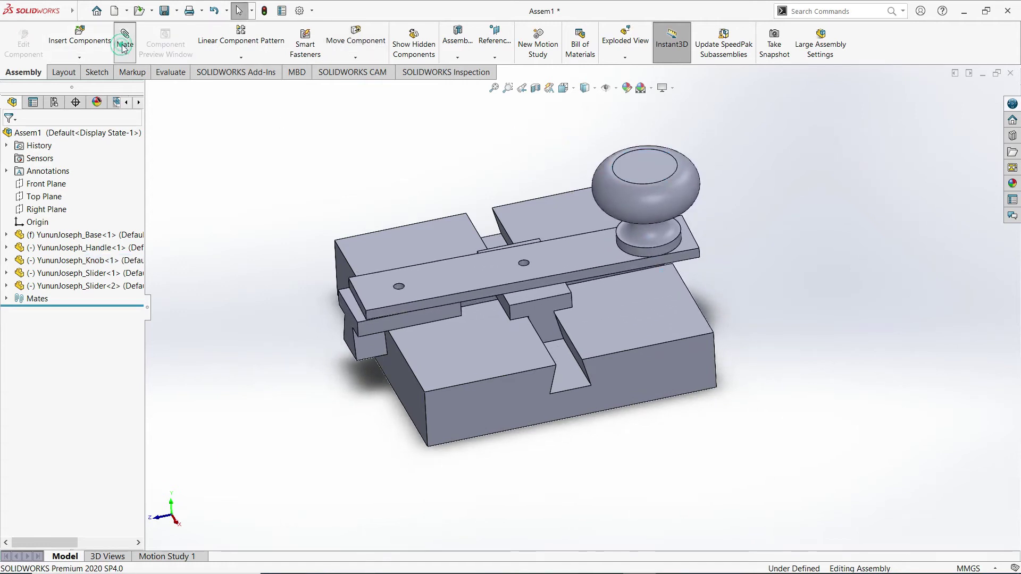
middle_drag(406, 157, 432, 118)
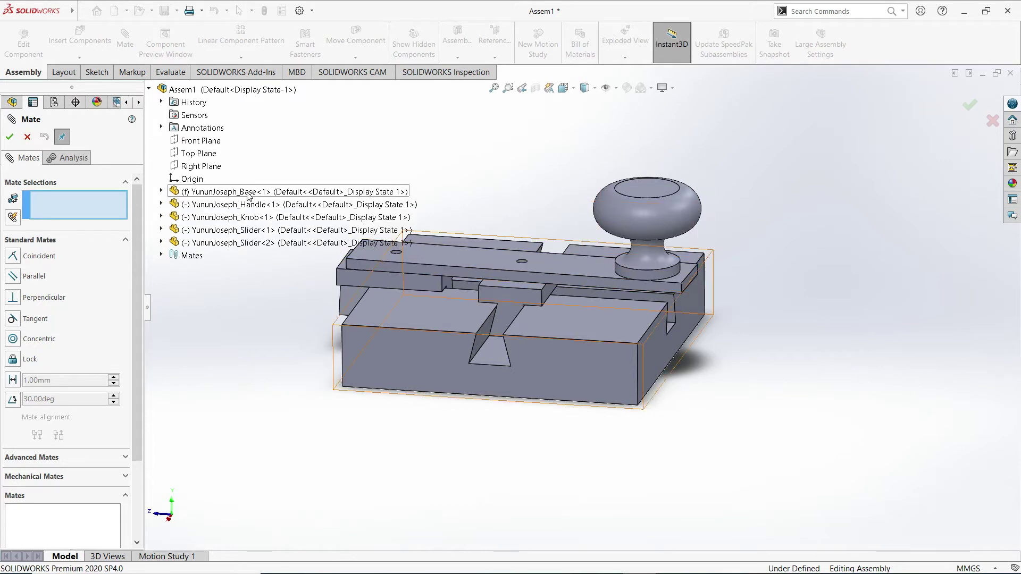
click(162, 217)
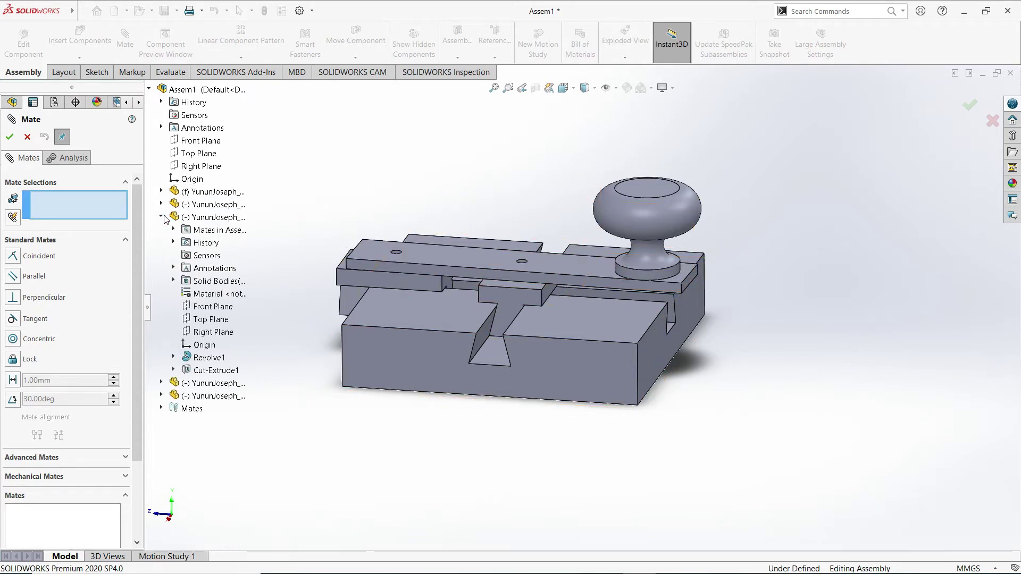
click(212, 332)
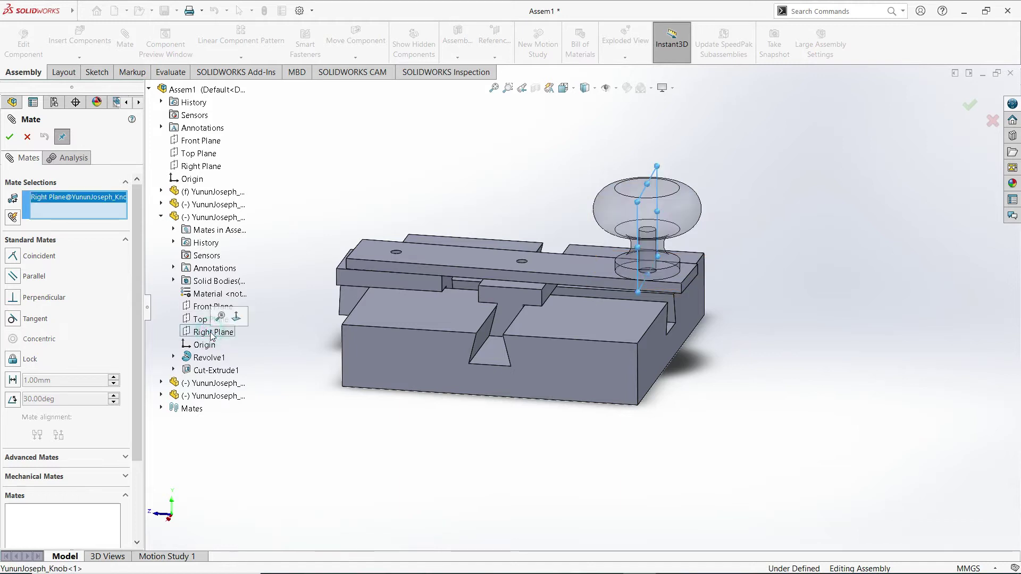
click(162, 205)
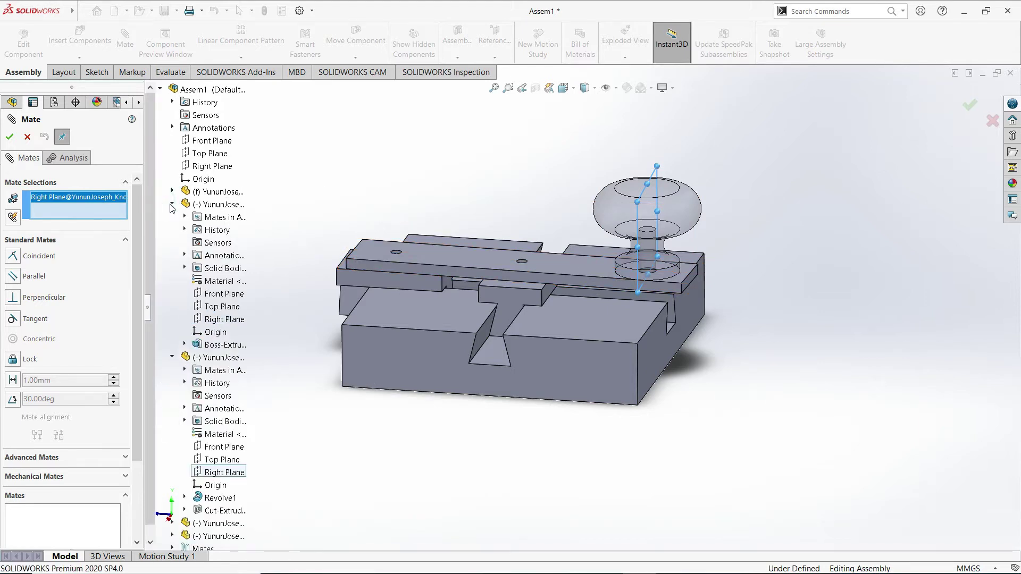
click(223, 294)
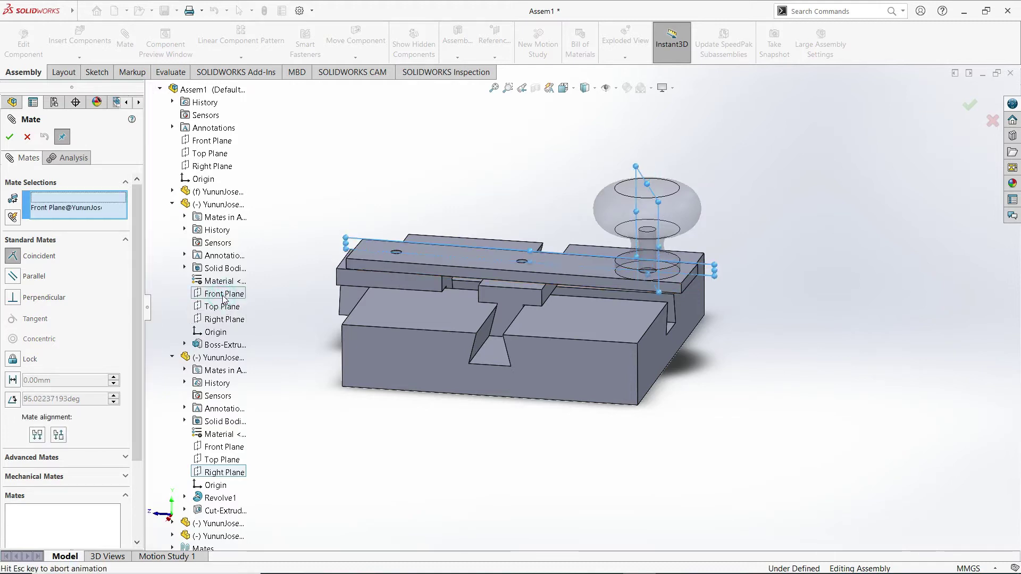
click(208, 281)
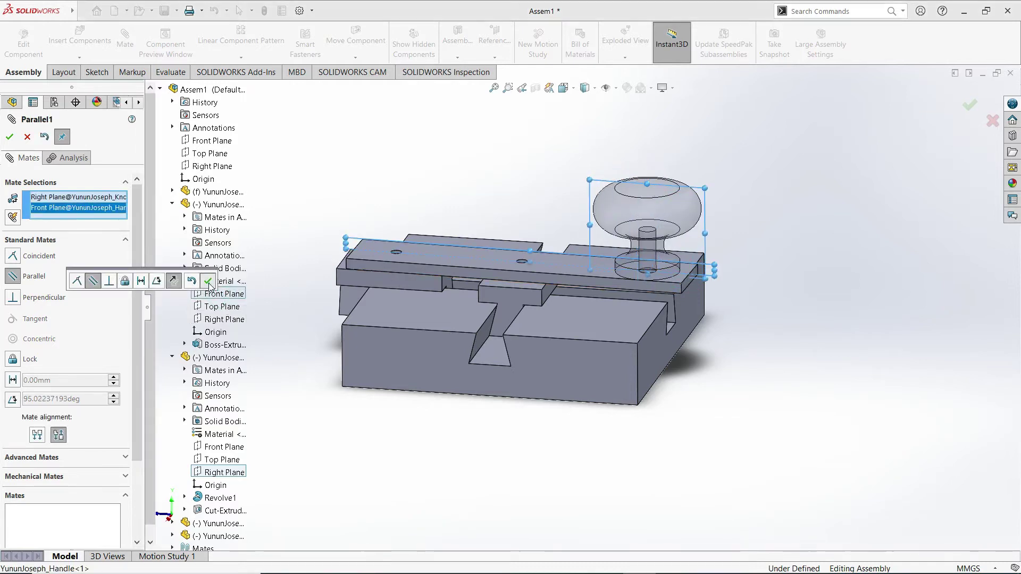
click(9, 139)
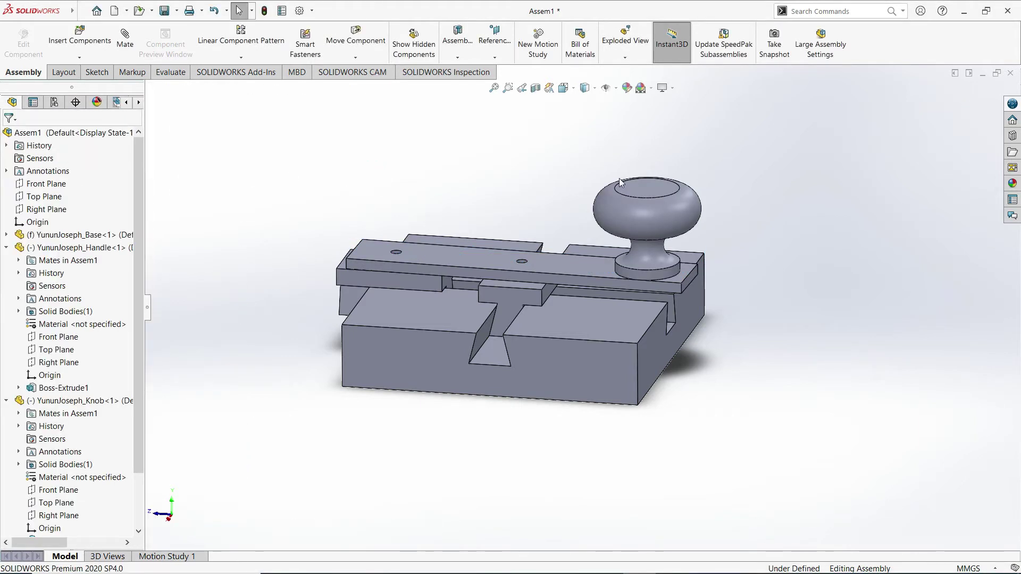
- Swing the handle by its knob to the opposite end of the base and inspect the assembly
drag(637, 187, 409, 218)
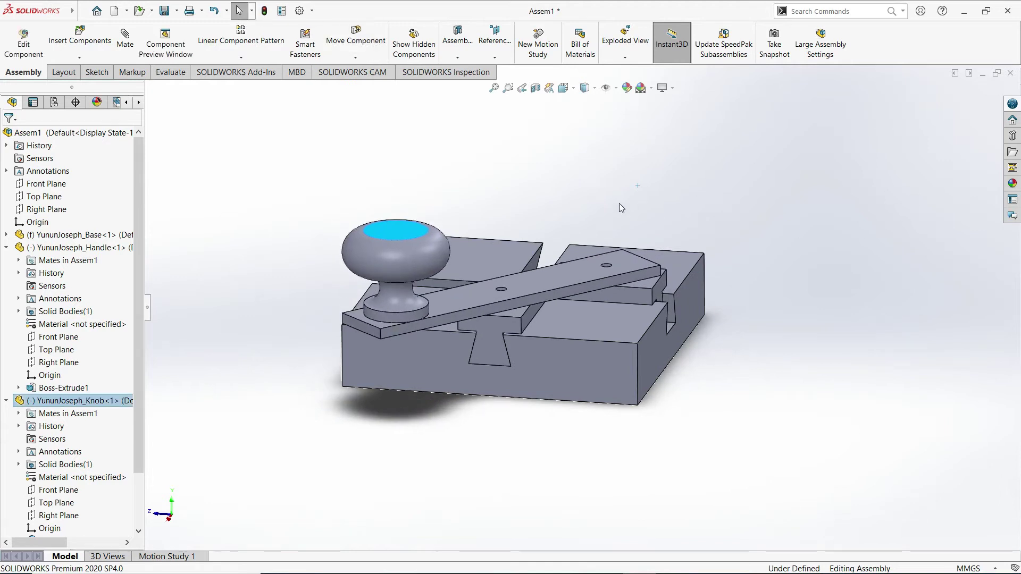
click(563, 177)
scroll(553, 248, down, 2)
middle_drag(508, 298, 531, 274)
scroll(529, 319, up, 2)
scroll(537, 250, up, 2)
scroll(522, 290, down, 4)
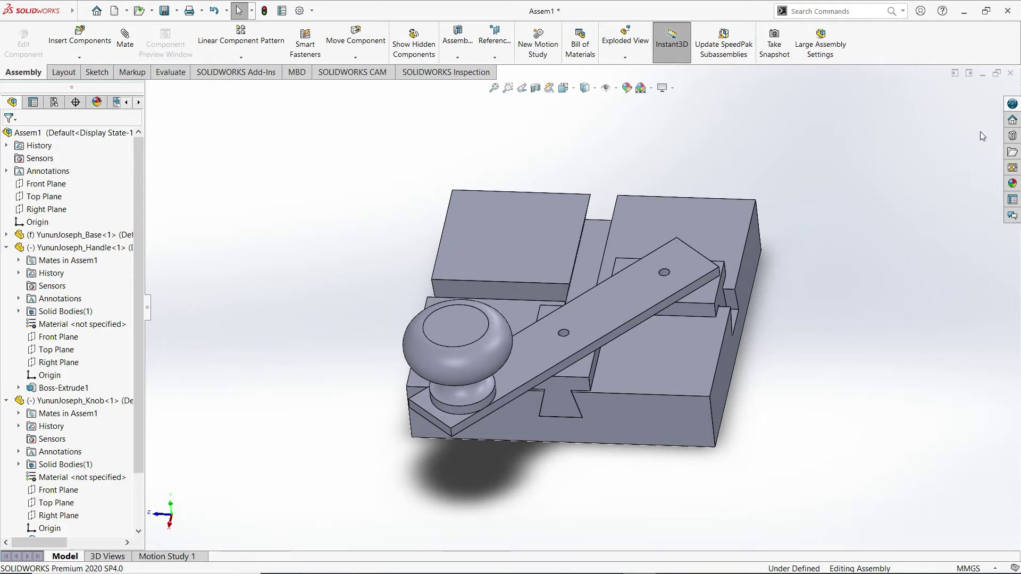
- Open the Toolbox in the Design Library to show its hardware standards
click(1012, 137)
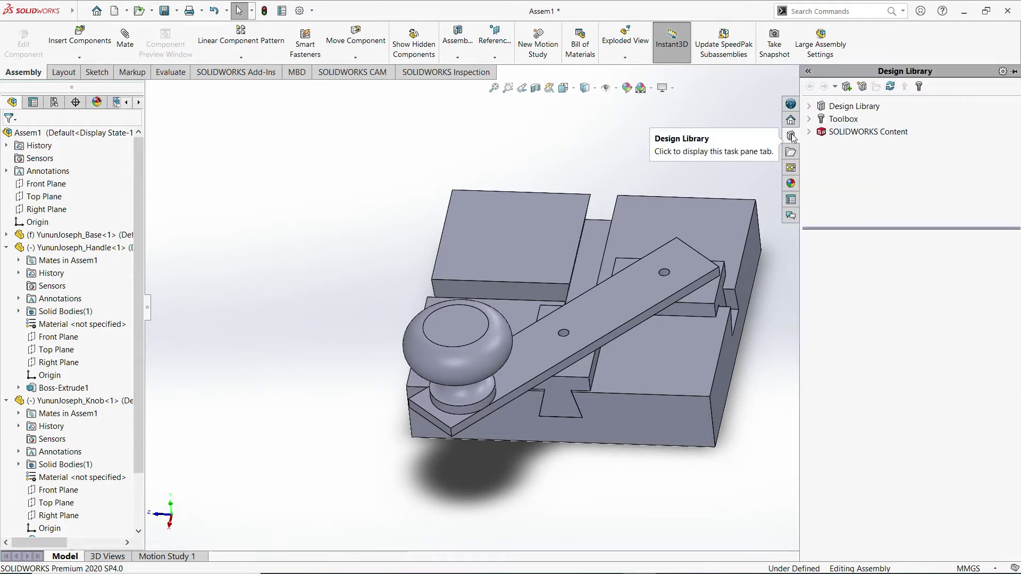
click(838, 120)
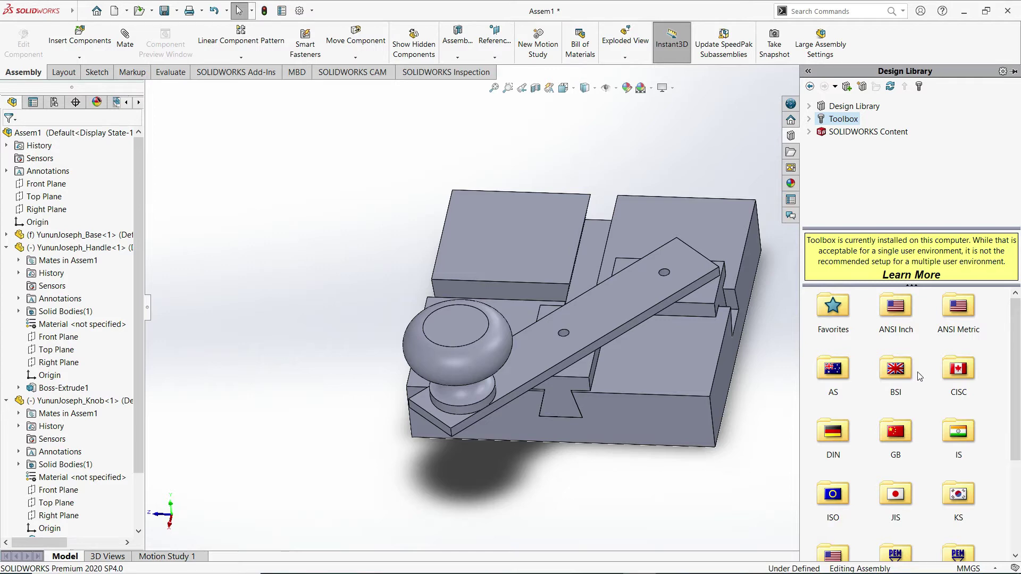
click(956, 319)
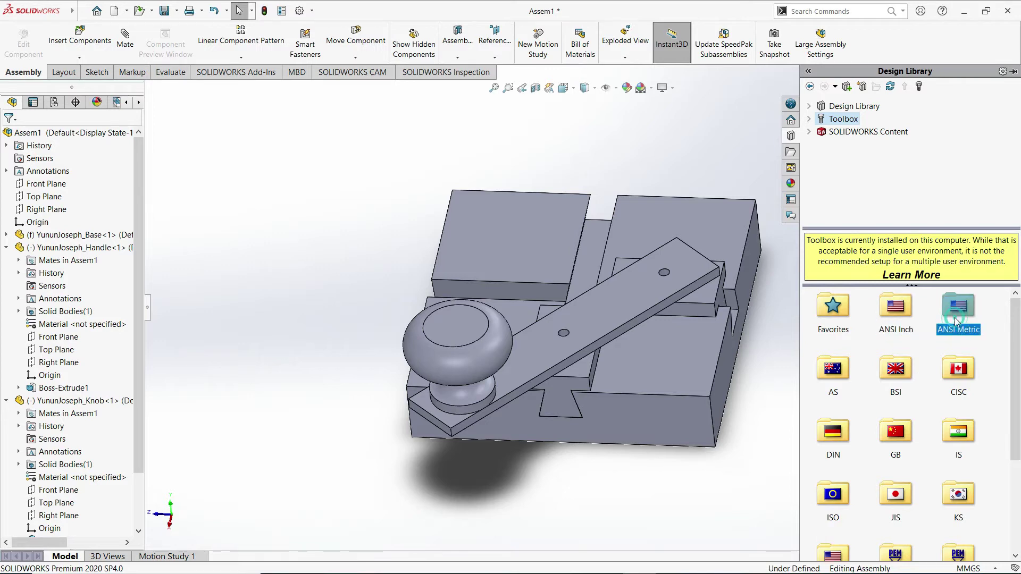
double_click(897, 316)
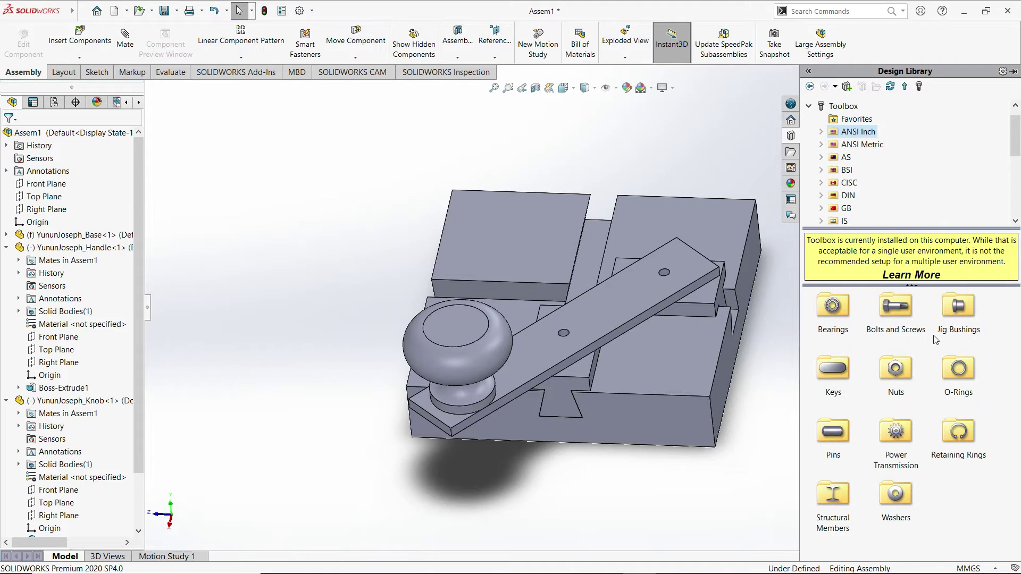
double_click(898, 314)
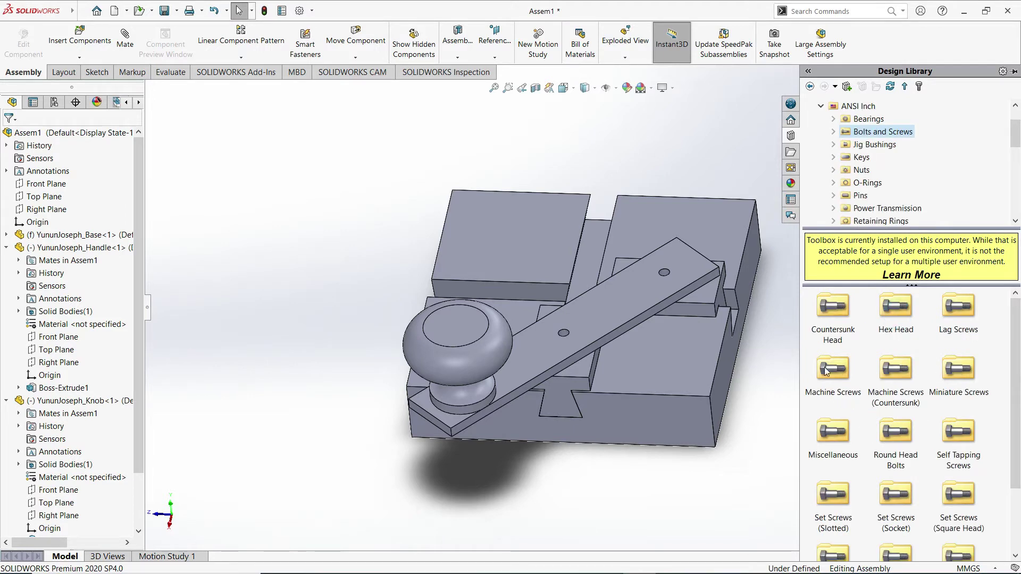
scroll(873, 448, down, 2)
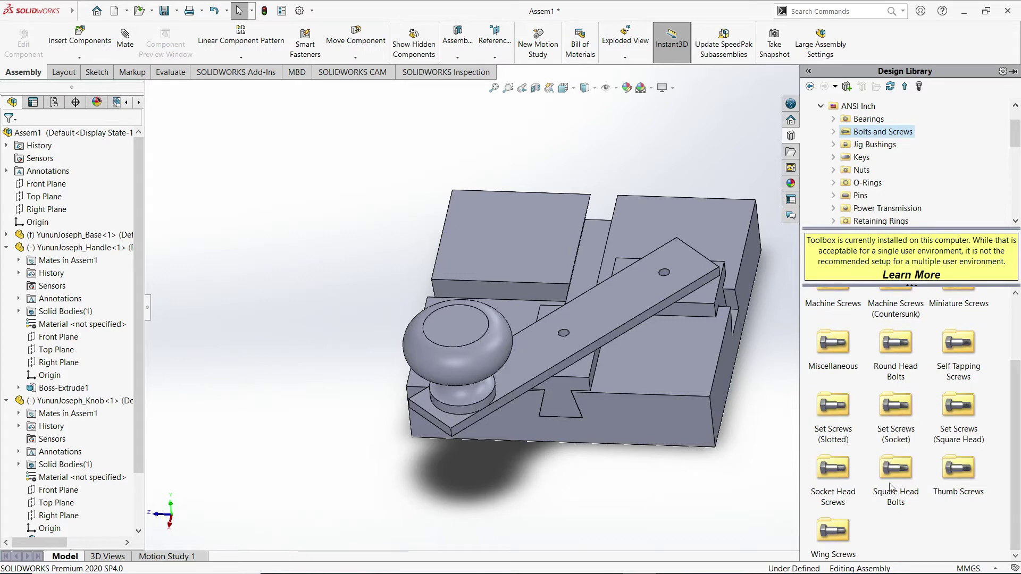
scroll(949, 439, up, 2)
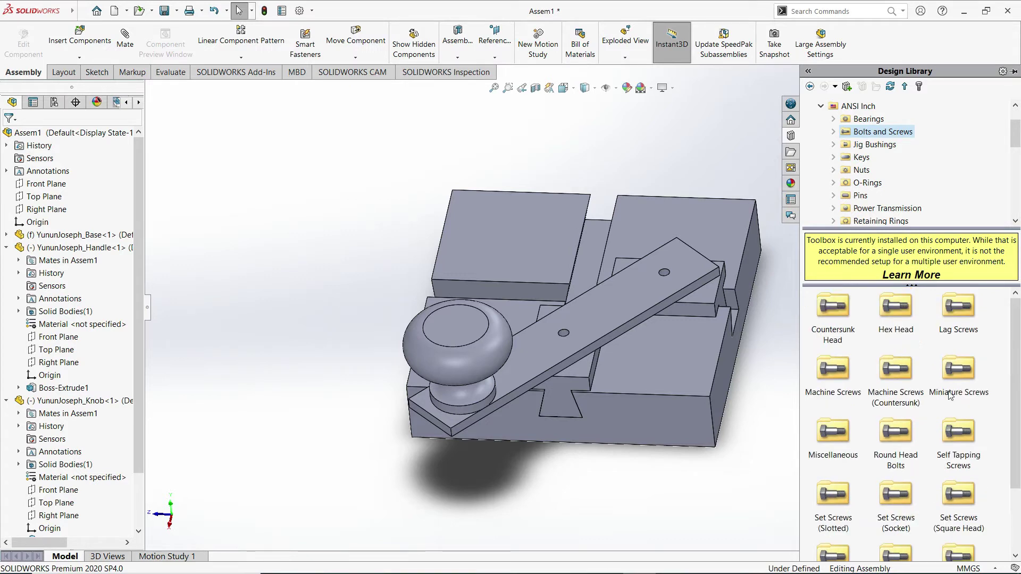
double_click(840, 394)
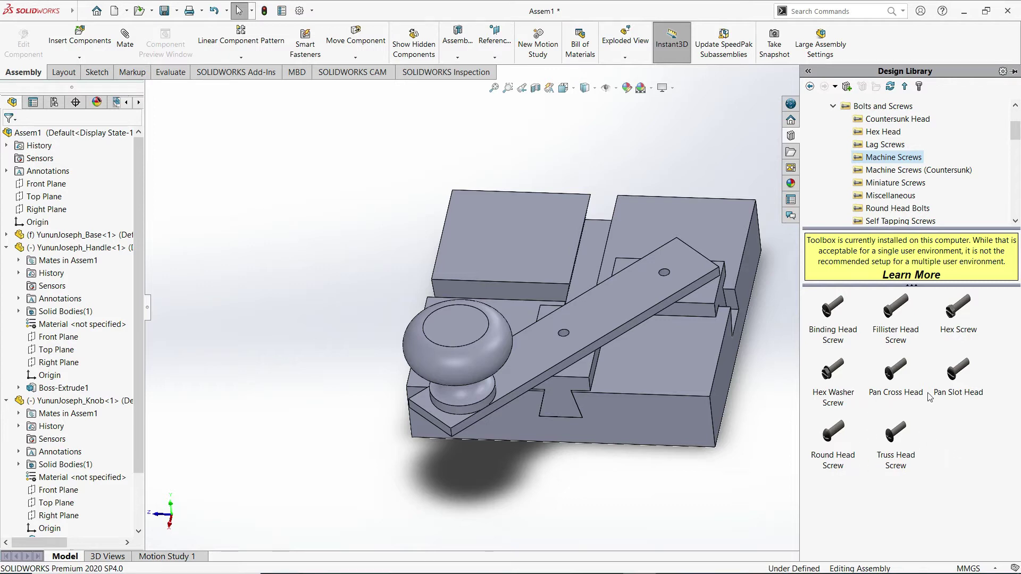
drag(893, 377, 866, 375)
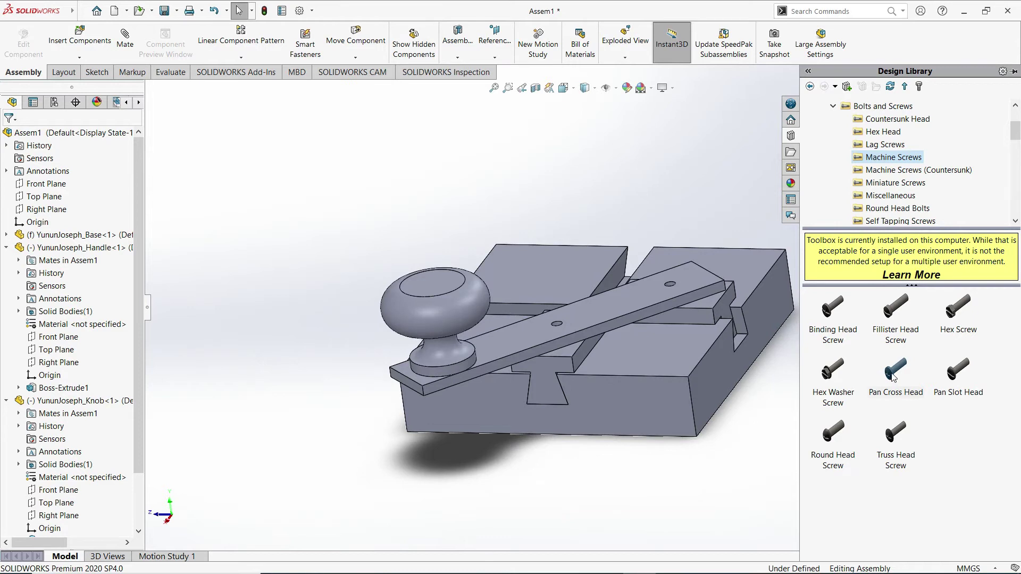
drag(893, 376, 336, 153)
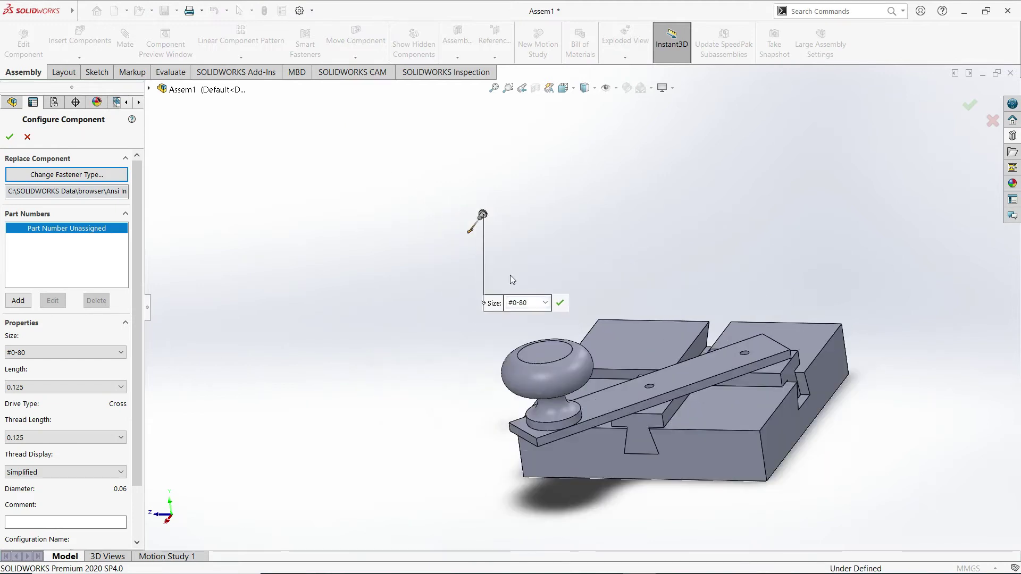
scroll(527, 301, down, 1)
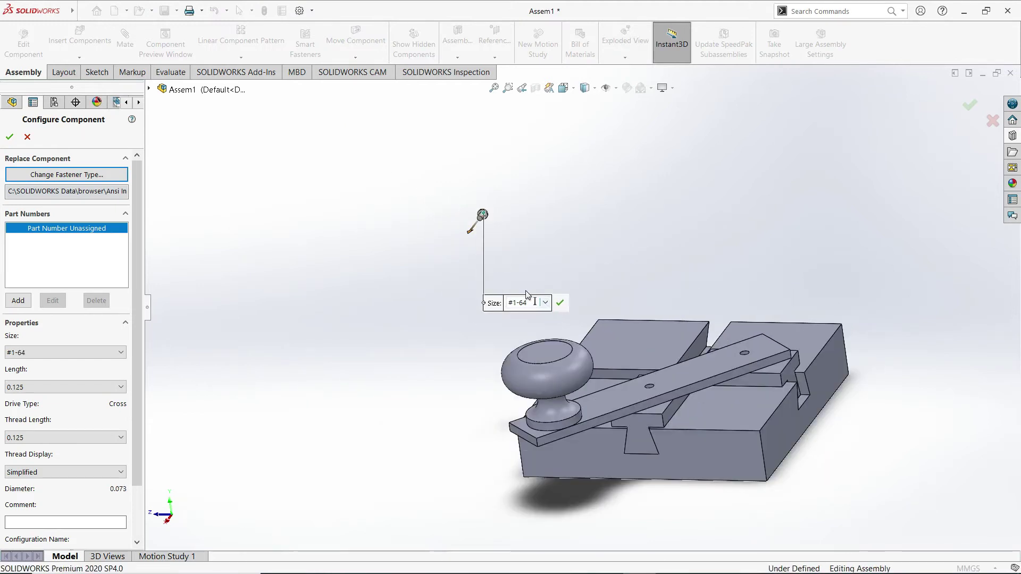
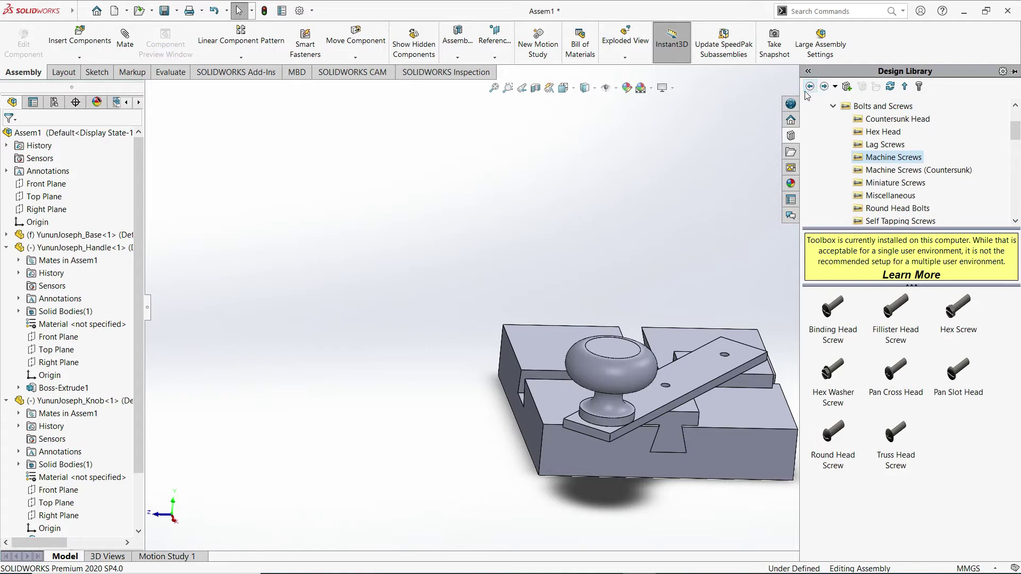
click(840, 109)
click(810, 87)
click(810, 86)
click(810, 86)
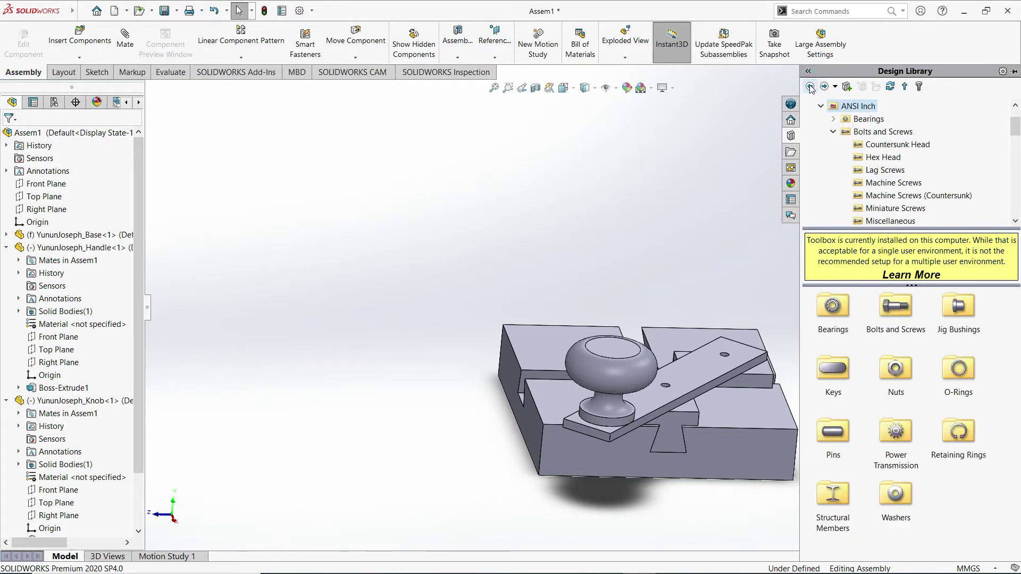
click(810, 86)
click(822, 133)
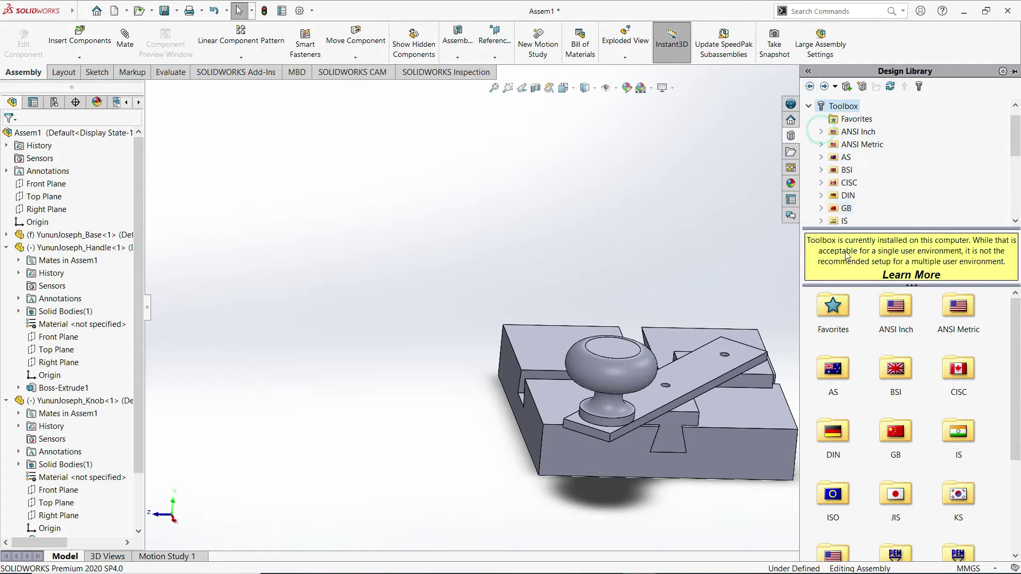
- Browse the Toolbox to the machine screws among the ANSI Metric bolts and screws
double_click(958, 314)
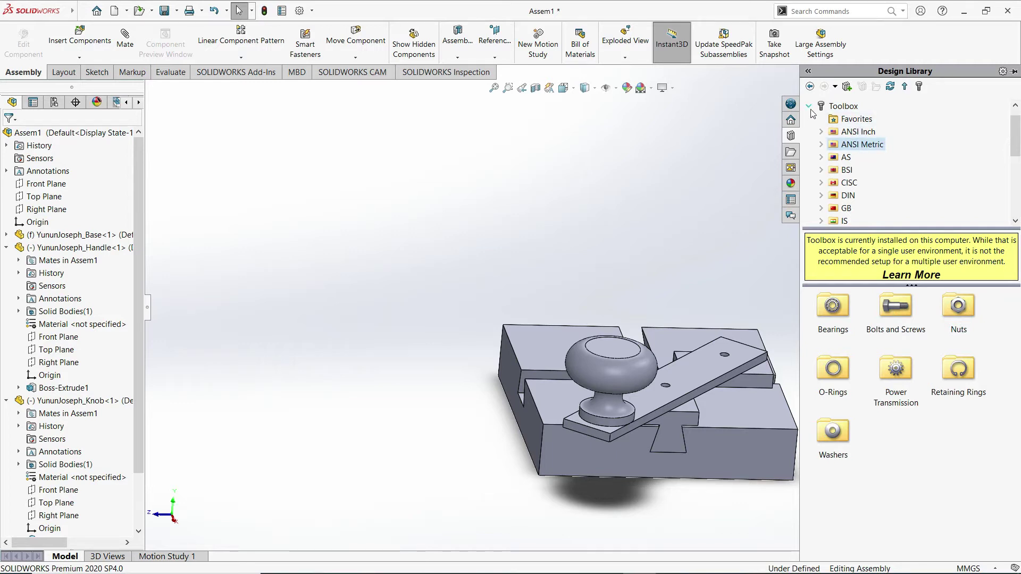
click(810, 86)
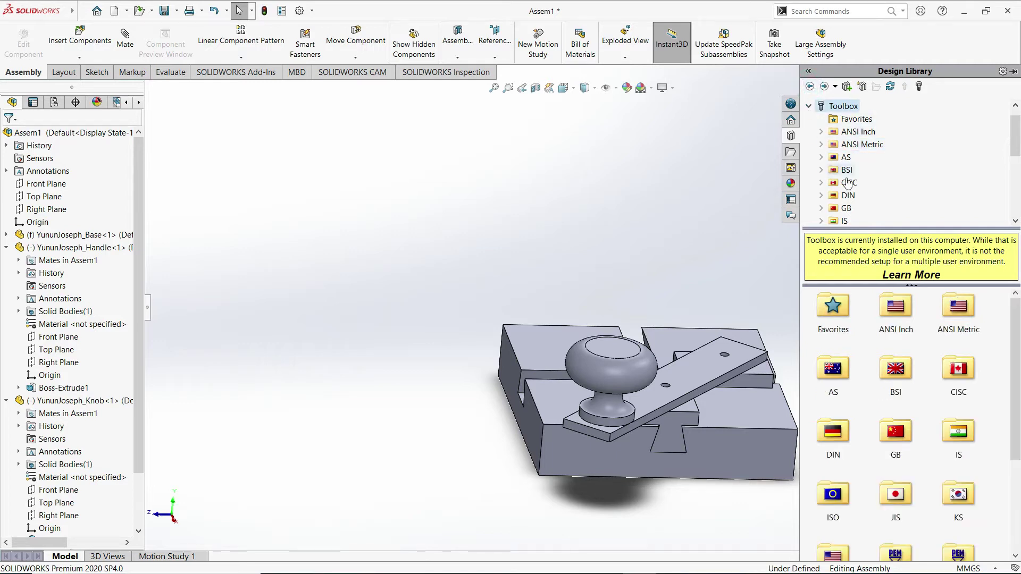
double_click(962, 313)
double_click(895, 318)
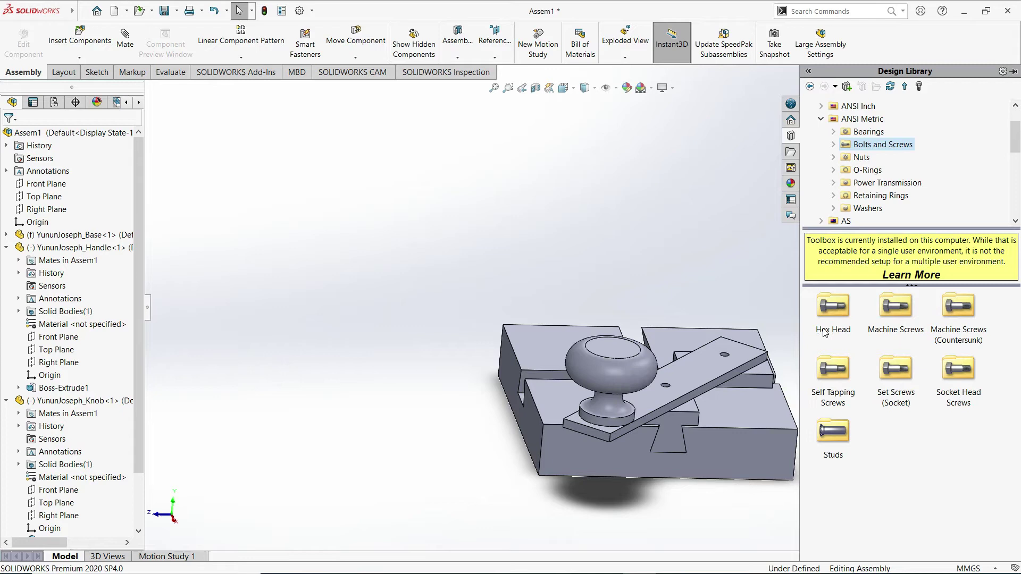
double_click(897, 326)
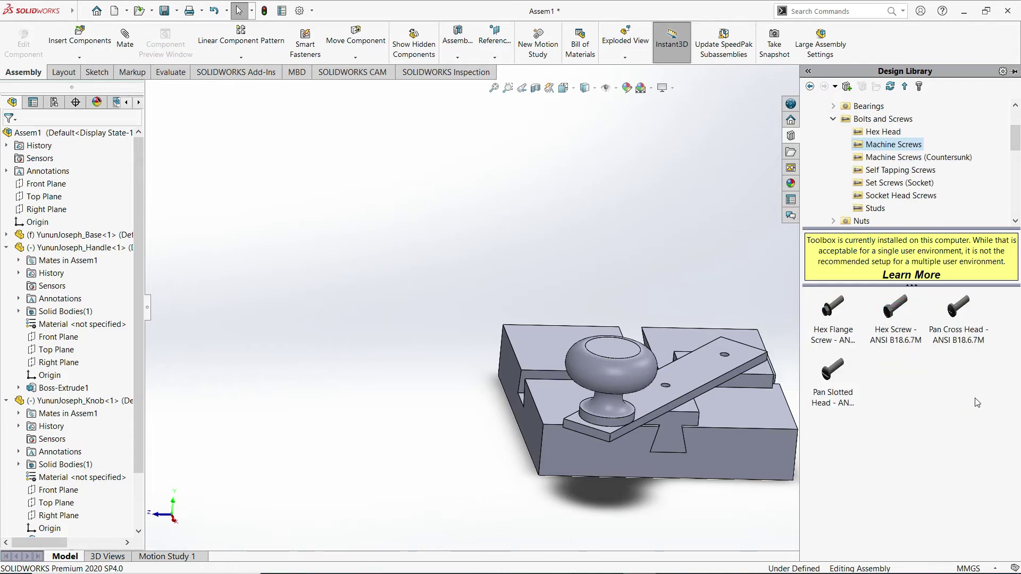
- Insert two M3 Pan Cross Head - ANSI B18.6.7M screws in the empty space above the base
click(959, 335)
drag(954, 326, 365, 218)
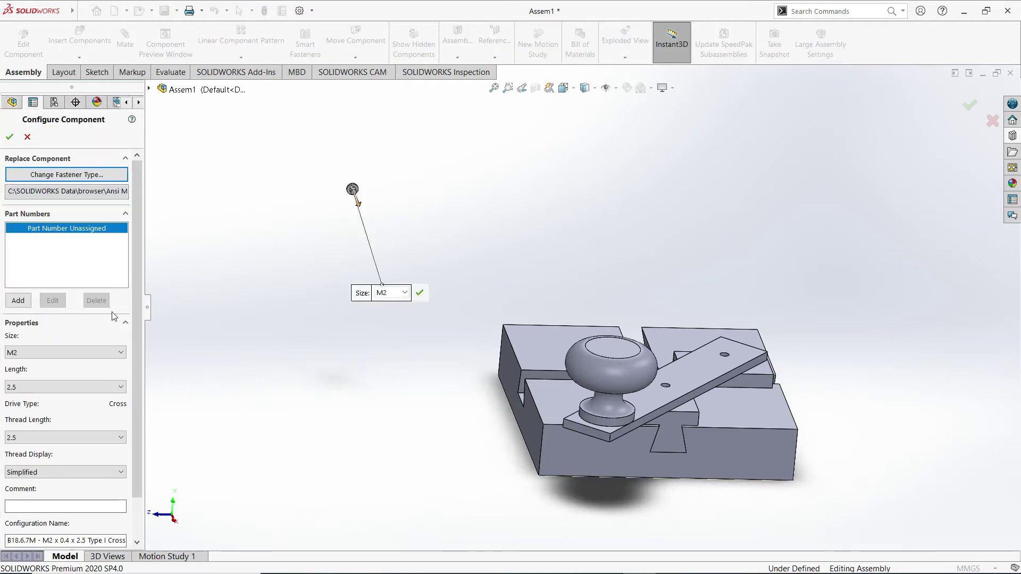
click(118, 353)
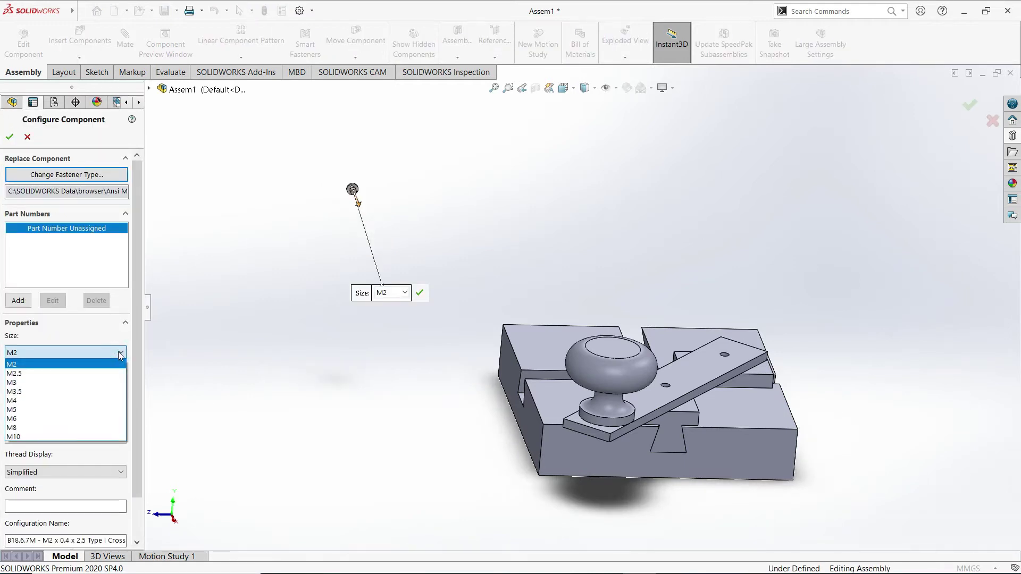
click(22, 382)
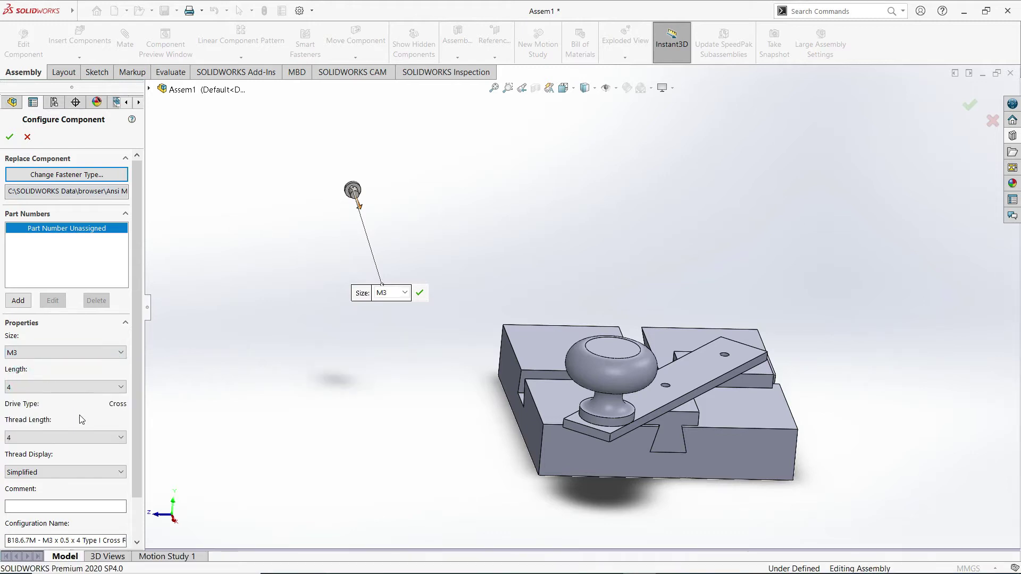
mouse_move(133, 418)
mouse_down()
mouse_move(135, 469)
mouse_move(136, 400)
mouse_up()
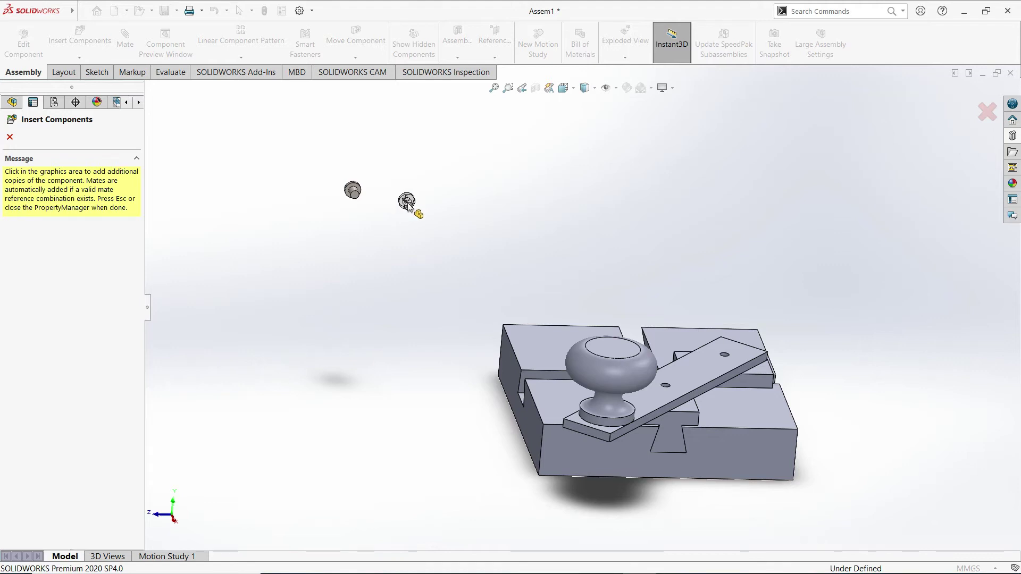
click(406, 201)
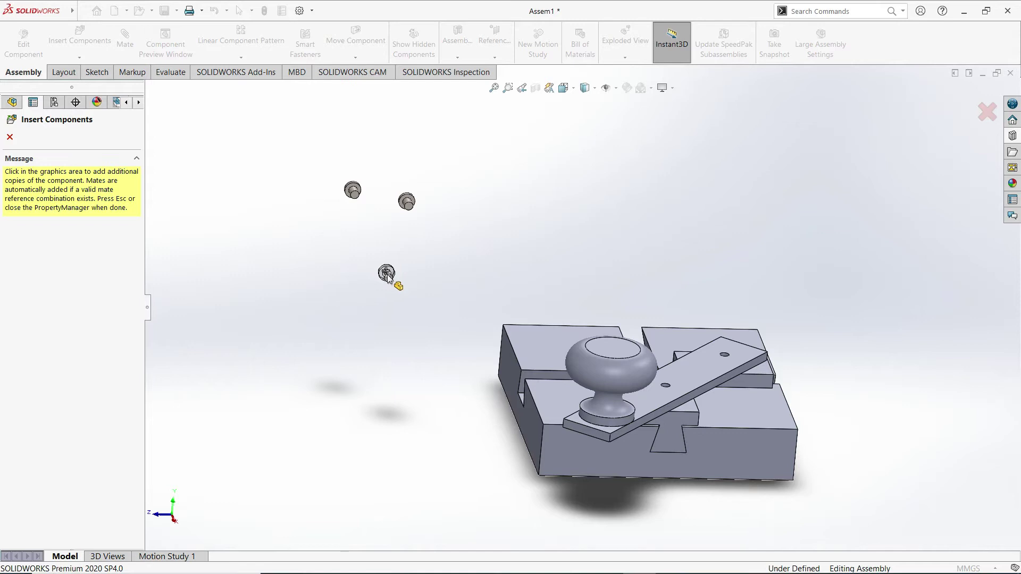
key(Escape)
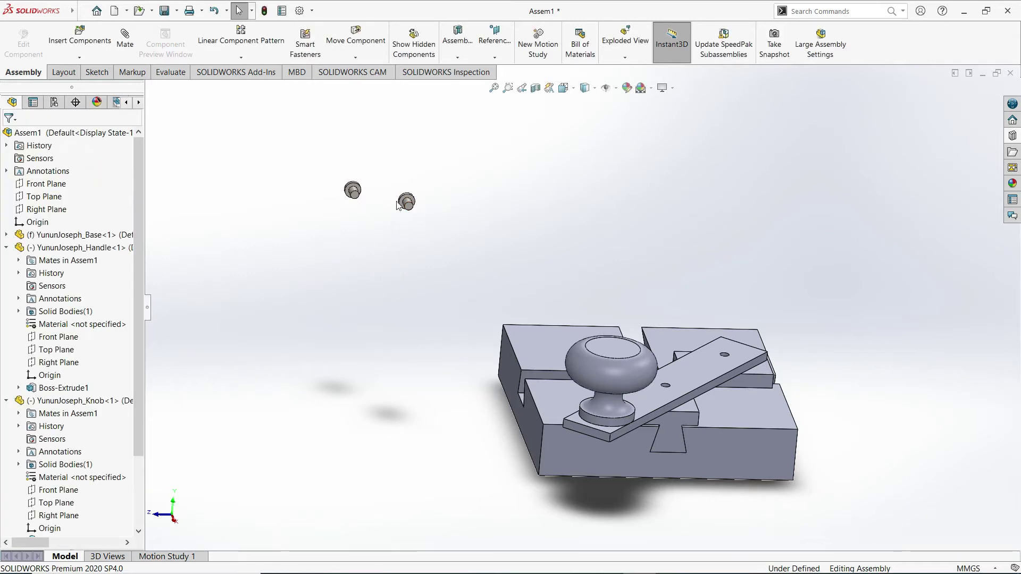
- Insert one M5 Pan Cross Head - ANSI B18.6.7M screw with a length of 6 beside the knob and handle
middle_drag(652, 334, 466, 209)
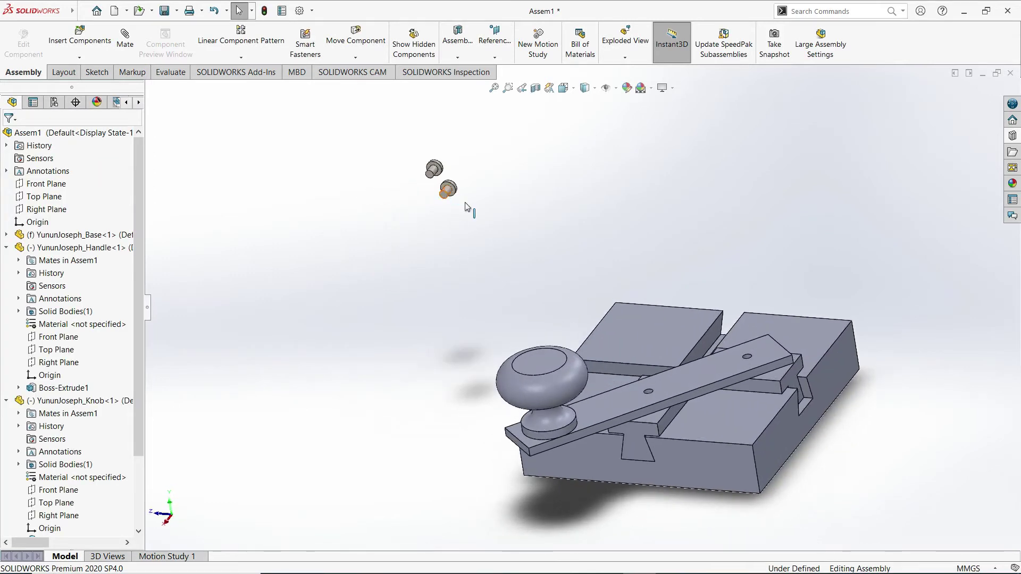
scroll(675, 442, up, 5)
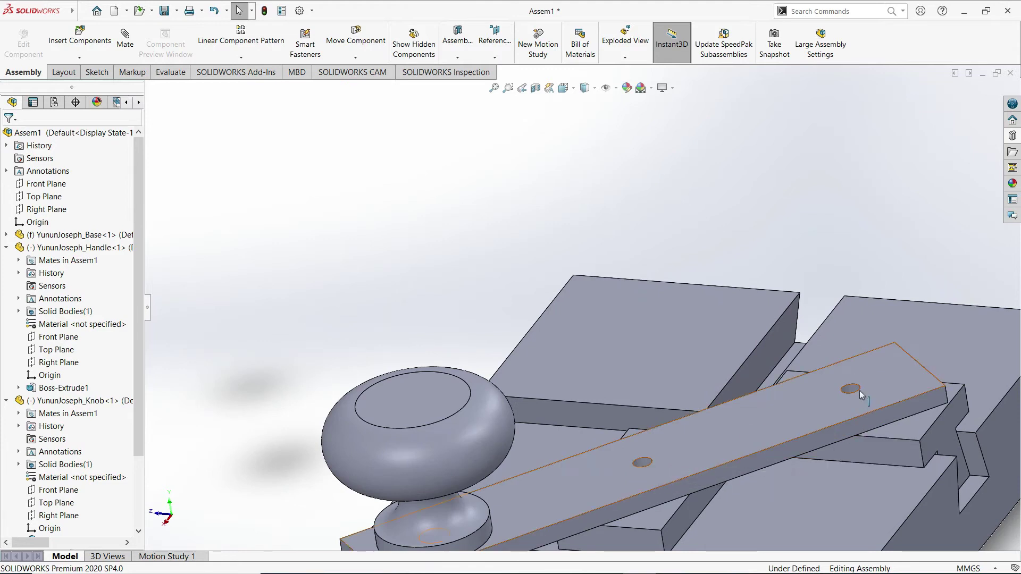
scroll(858, 394, down, 2)
click(1012, 136)
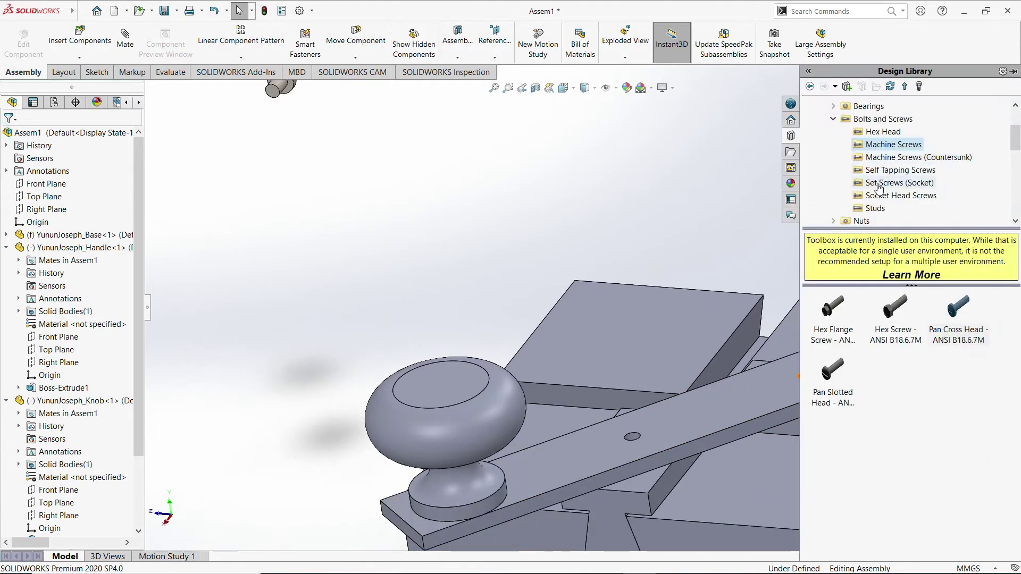
drag(957, 317, 259, 214)
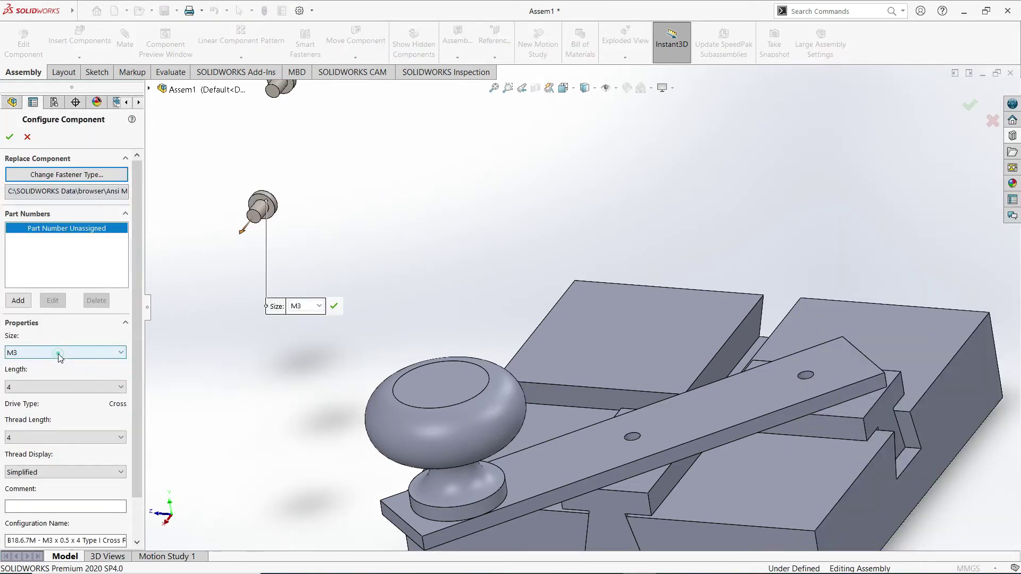
click(58, 353)
click(26, 408)
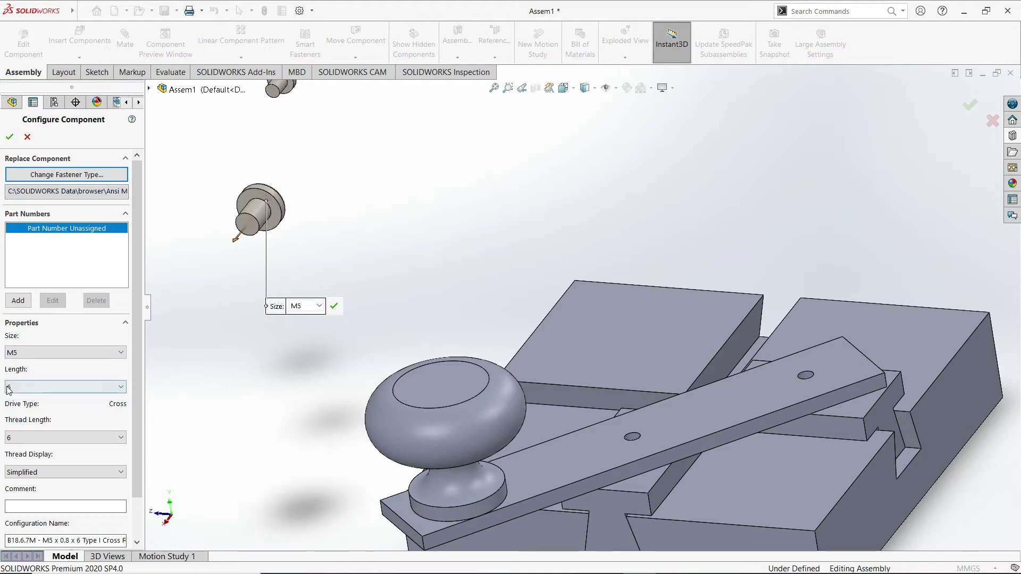
scroll(11, 432, down, 3)
scroll(53, 372, up, 3)
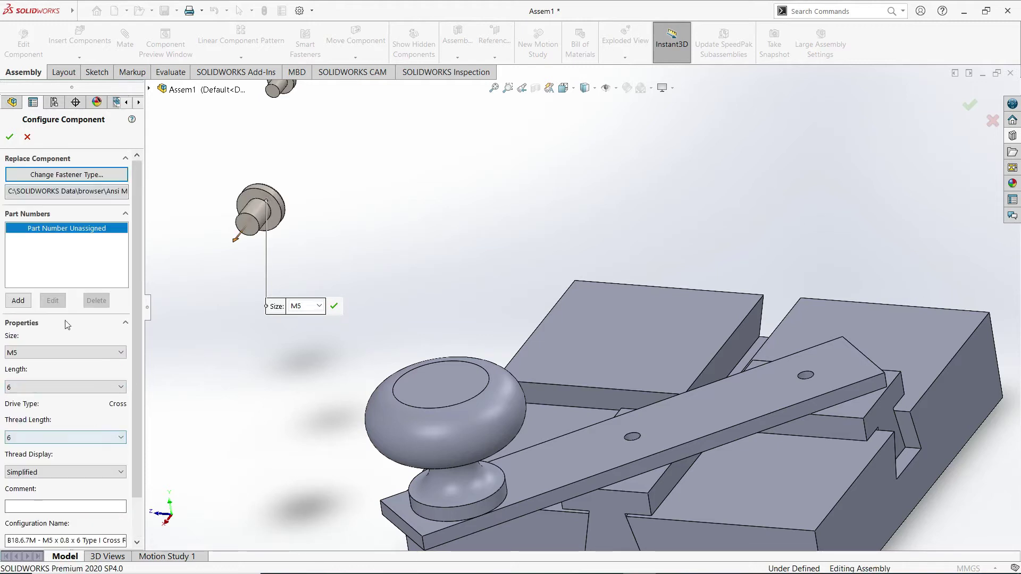
click(10, 138)
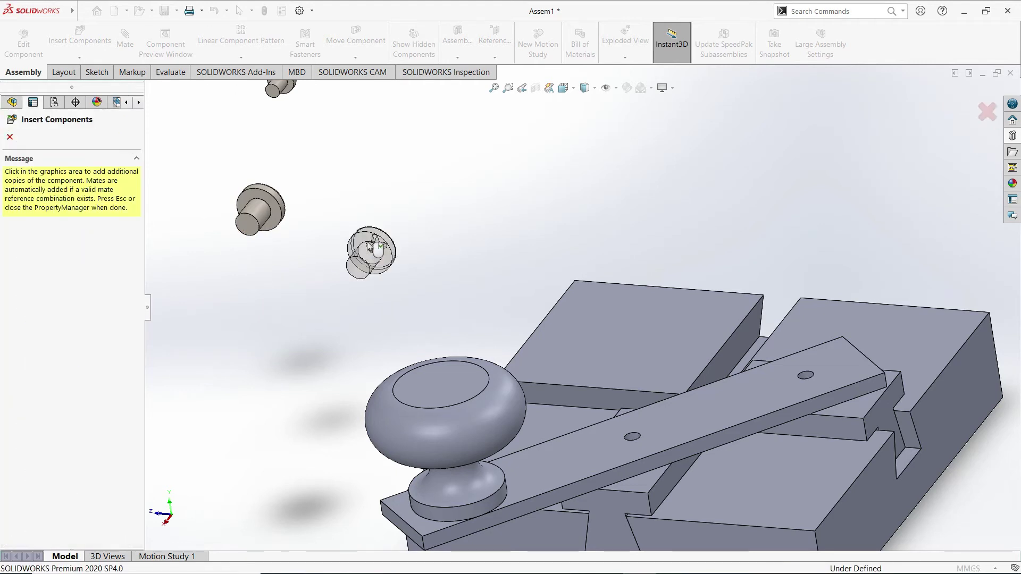
middle_drag(391, 307, 640, 477)
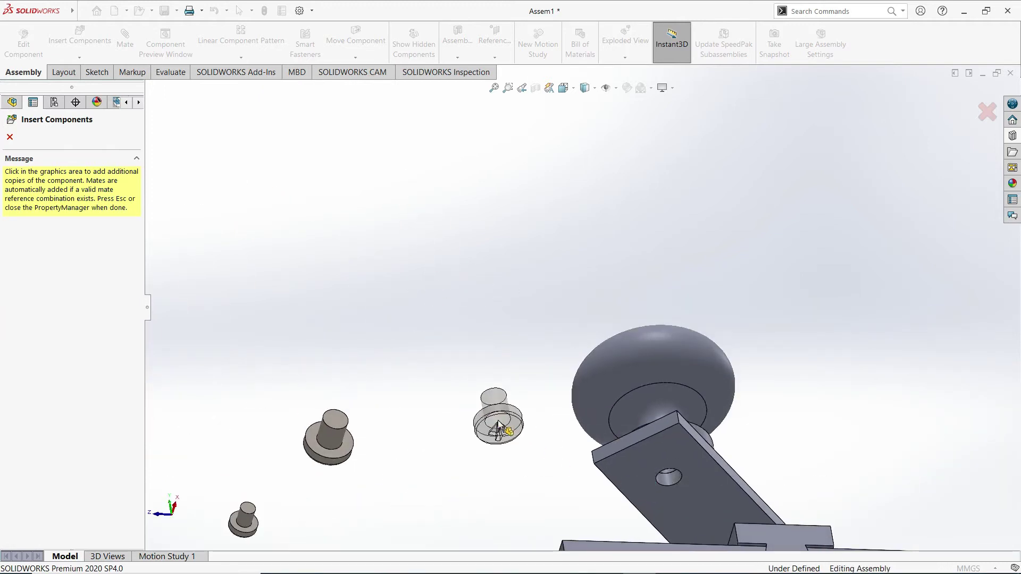
key(Escape)
- Finish inserting screws and start the Mate command
middle_drag(472, 417, 479, 277)
click(125, 43)
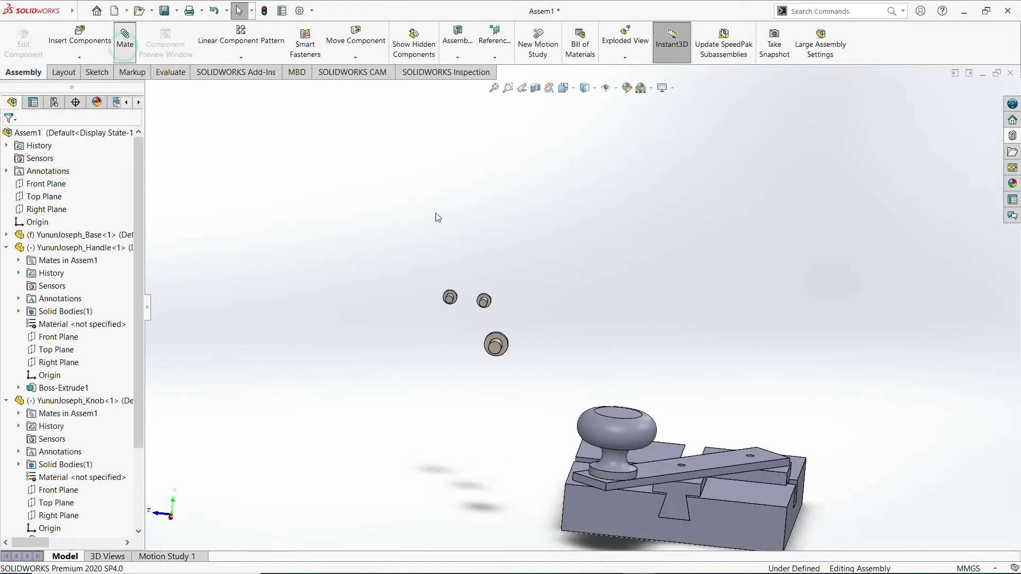
middle_drag(507, 378, 479, 370)
scroll(457, 346, down, 10)
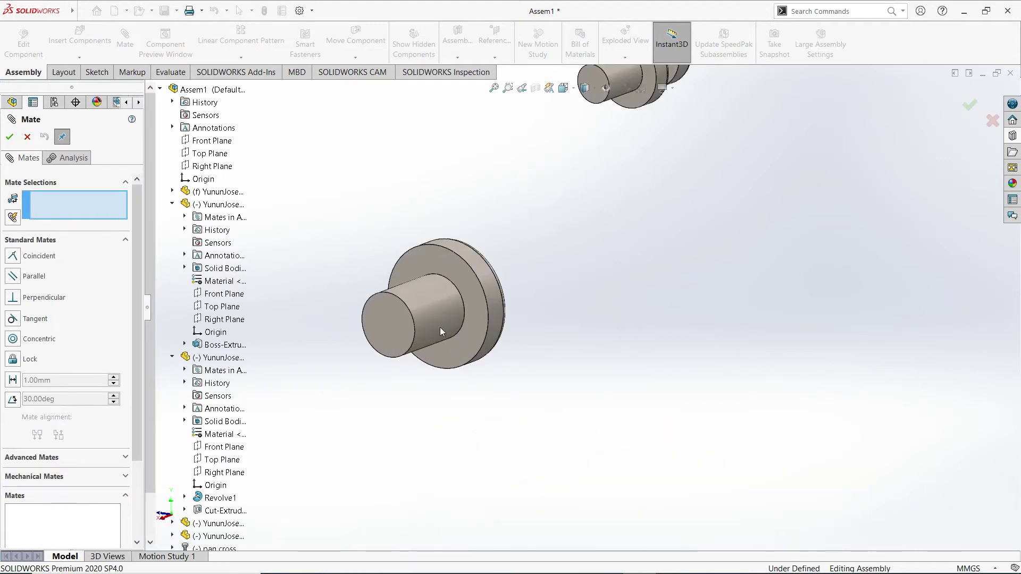
click(429, 312)
scroll(457, 356, up, 5)
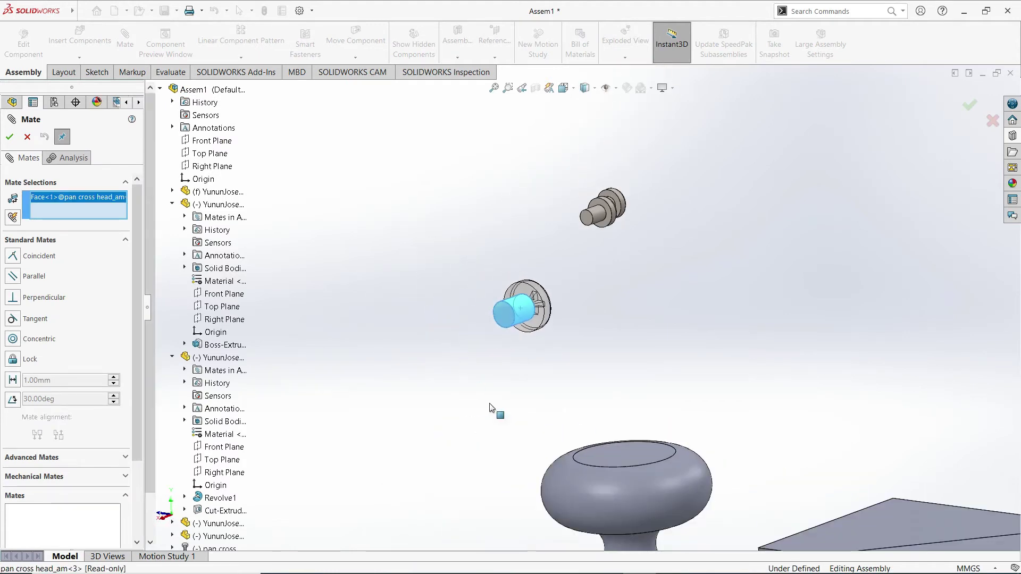
scroll(548, 319, up, 2)
scroll(554, 309, down, 5)
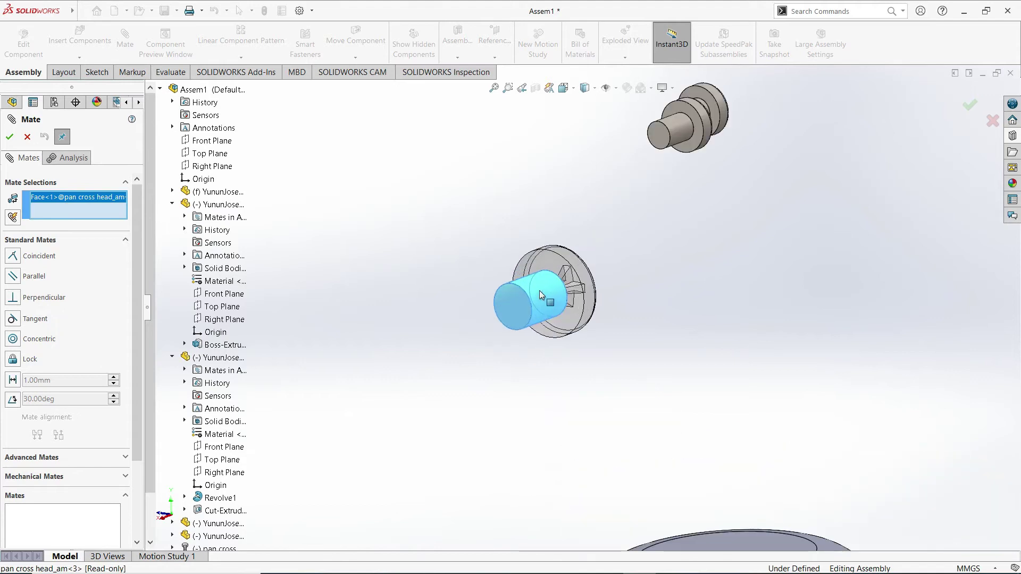
scroll(539, 290, down, 2)
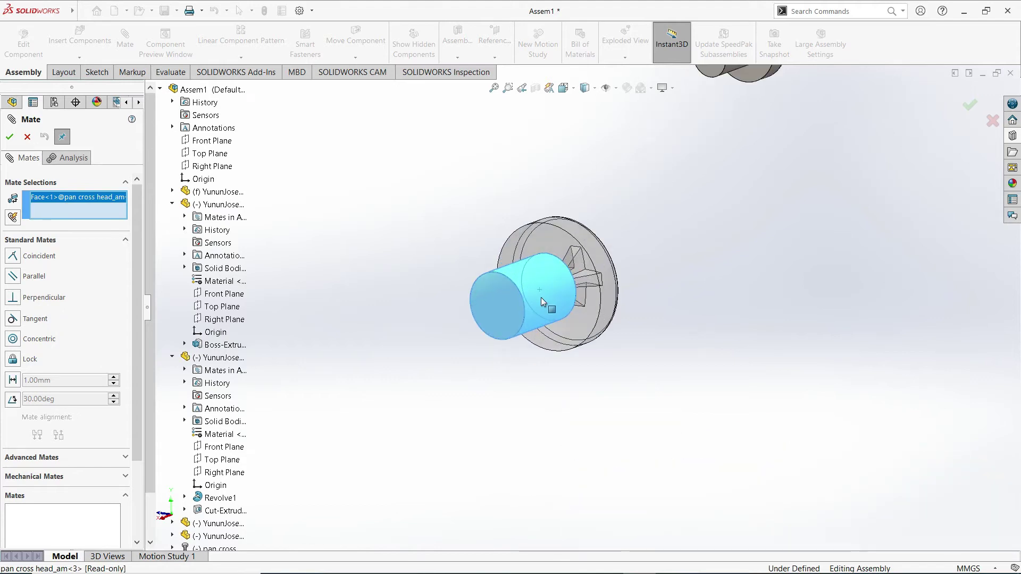
right_click(72, 196)
click(107, 204)
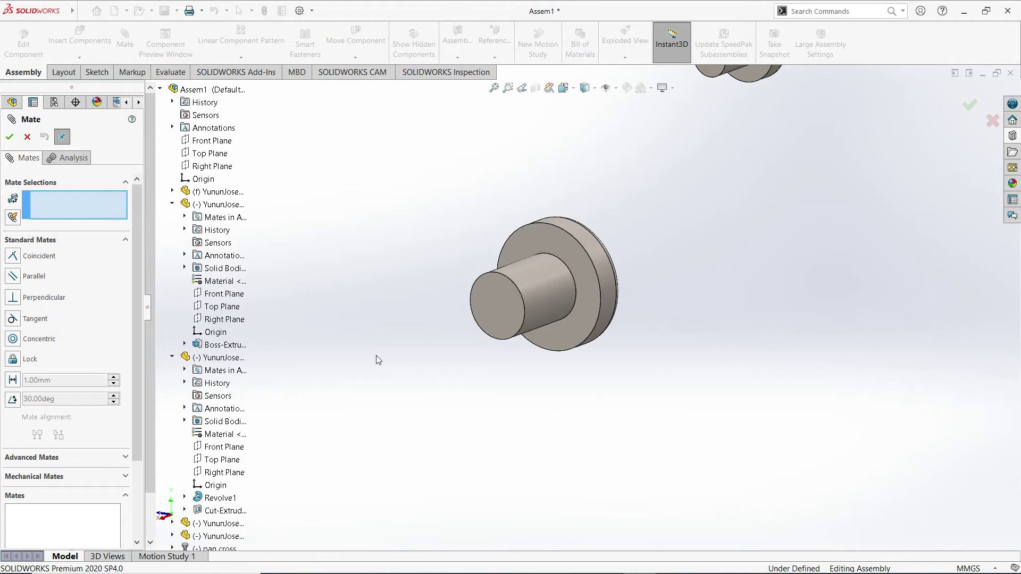
- Mate the M5 screw's shank concentric with the handle hole beneath the knob, flipping the alignment so the shank points up
middle_drag(505, 339, 509, 340)
scroll(516, 354, down, 3)
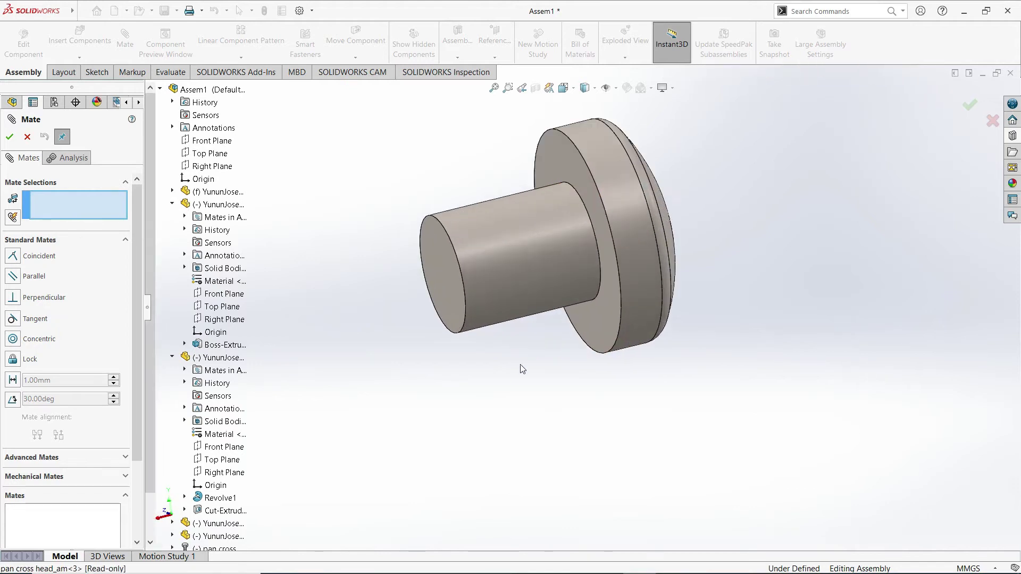
click(513, 274)
scroll(513, 277, up, 5)
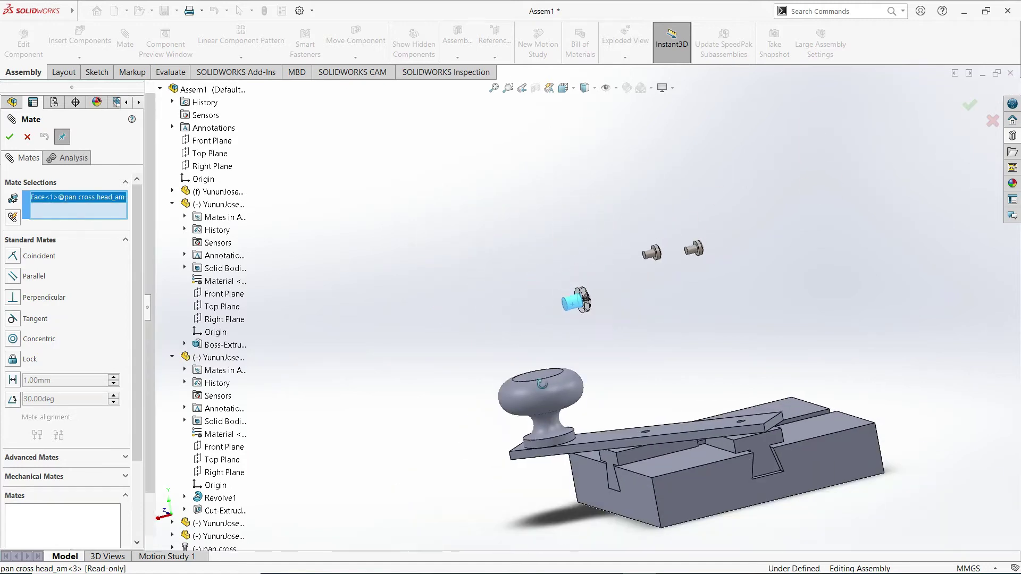
middle_drag(532, 298, 554, 312)
scroll(571, 392, down, 5)
scroll(586, 343, down, 2)
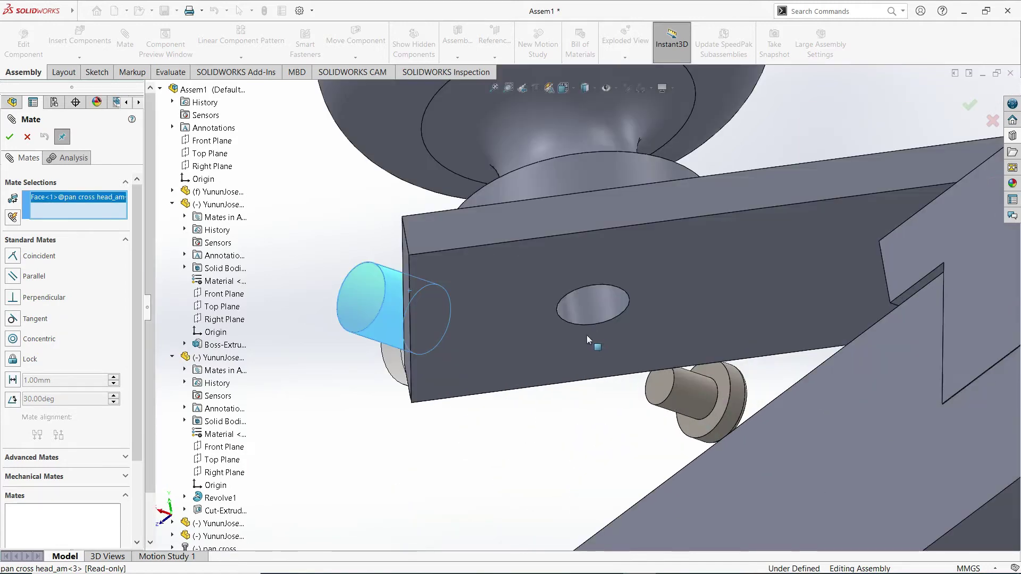
click(588, 308)
middle_drag(590, 313, 221, 477)
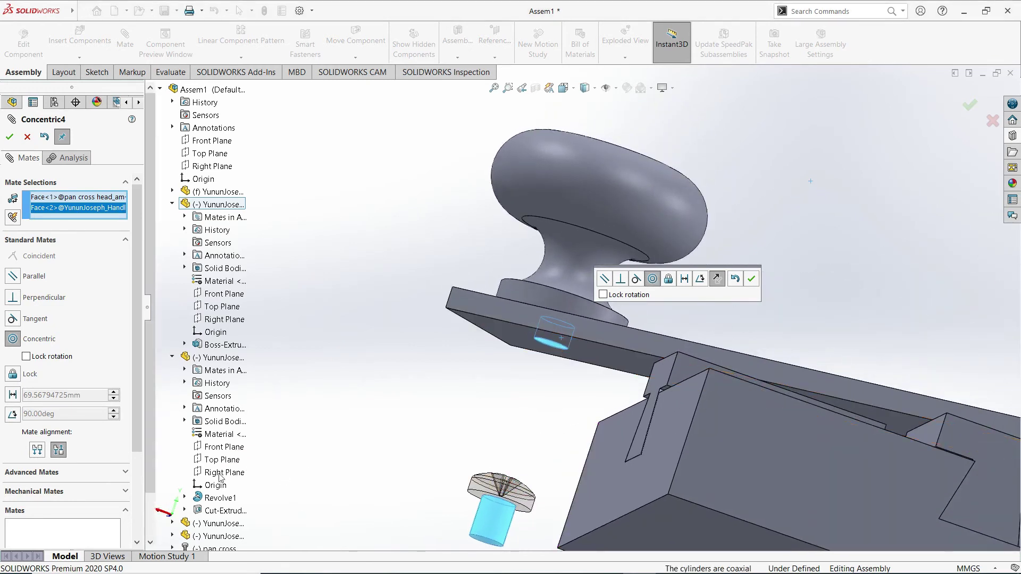
click(37, 450)
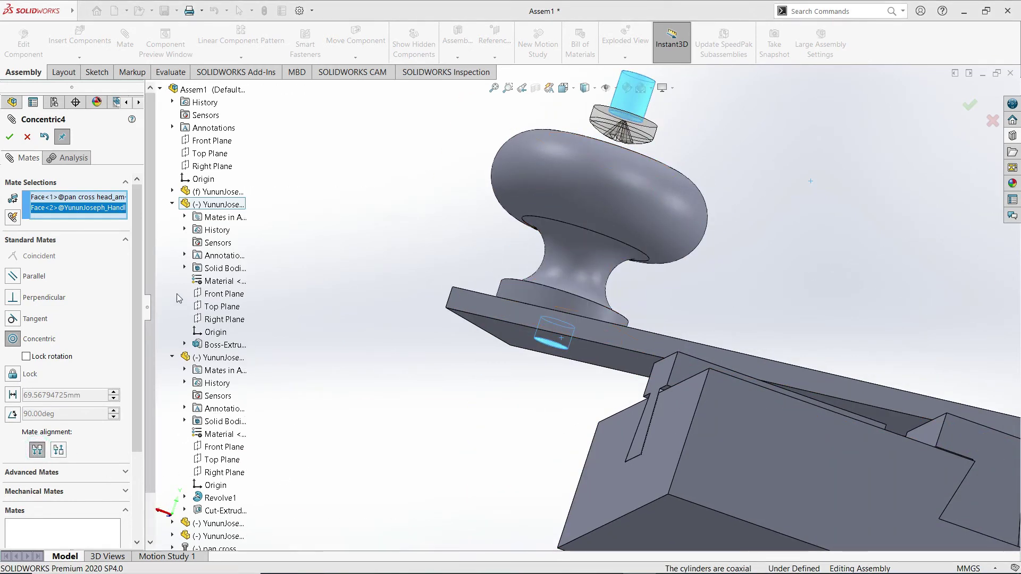
click(9, 140)
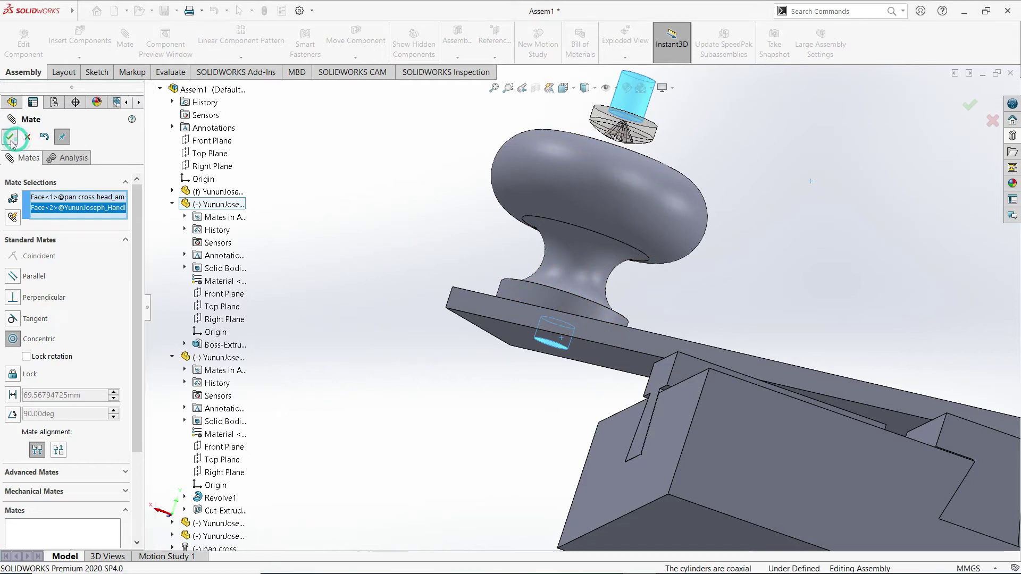
- Mate the shank-side face of the M5 screw's head coincident with the underside of the handle
middle_drag(505, 266, 468, 290)
scroll(596, 237, down, 5)
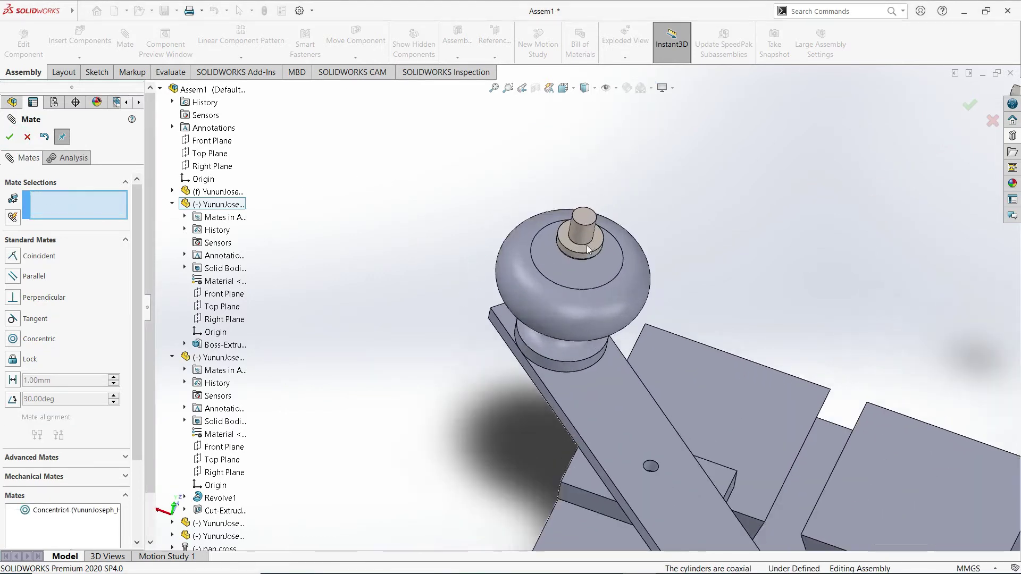
click(526, 239)
middle_drag(526, 239, 465, 349)
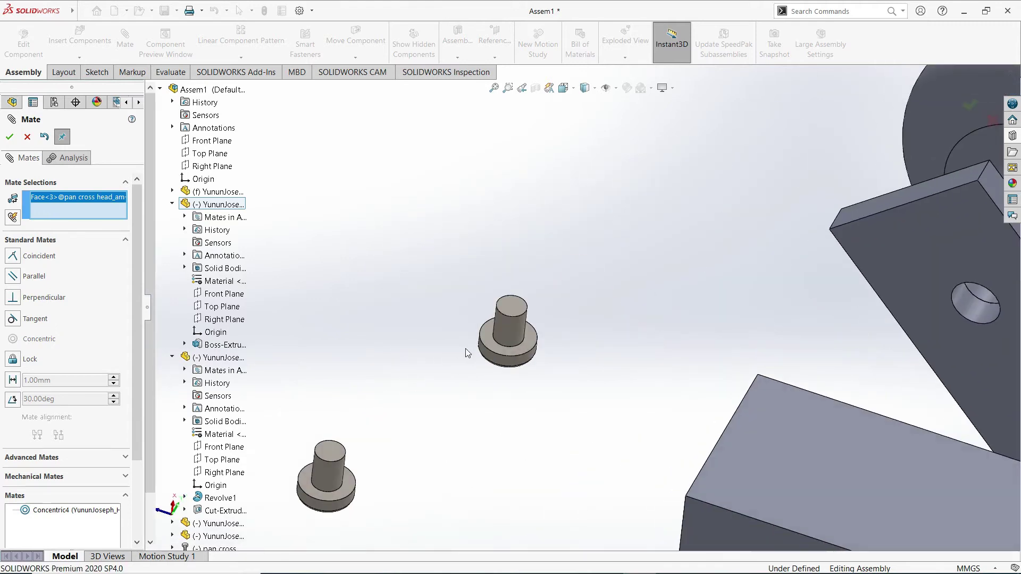
click(862, 270)
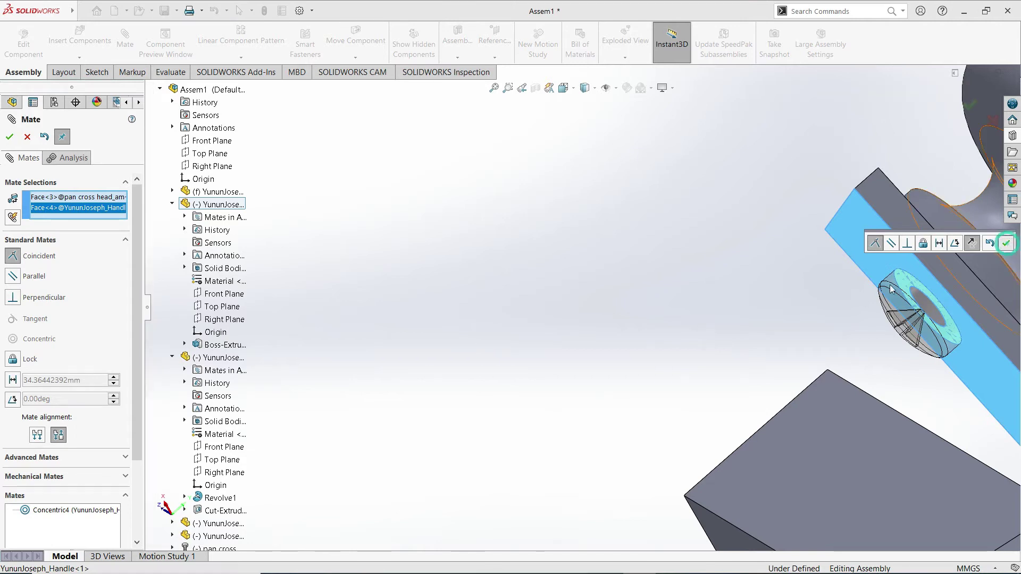
key(Return)
- Mate the shank of one M3 screw concentric with the handle's middle hole
middle_drag(776, 306, 732, 251)
scroll(754, 280, up, 8)
middle_drag(758, 331, 525, 341)
scroll(771, 343, down, 8)
scroll(732, 315, up, 5)
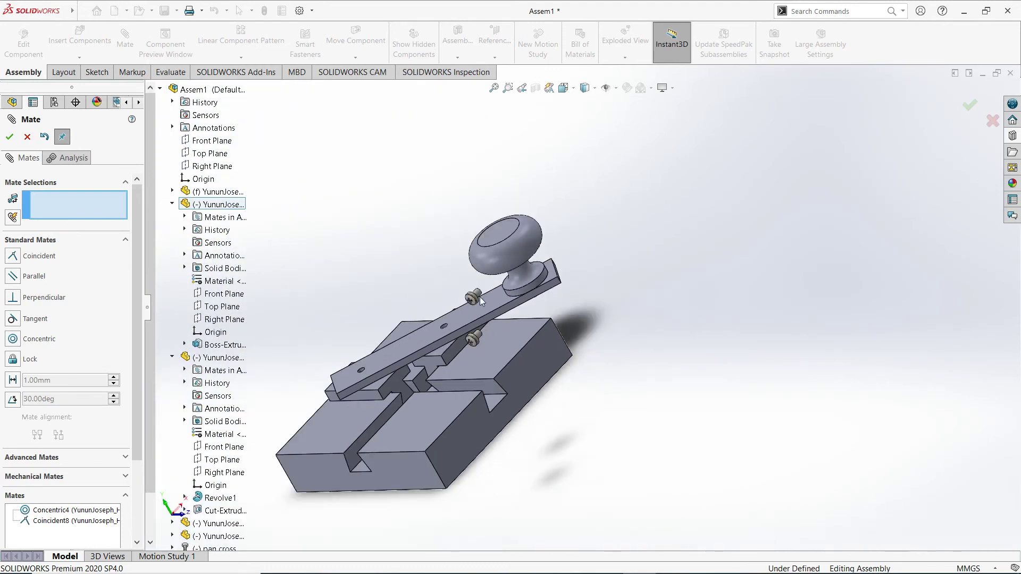
scroll(480, 297, down, 6)
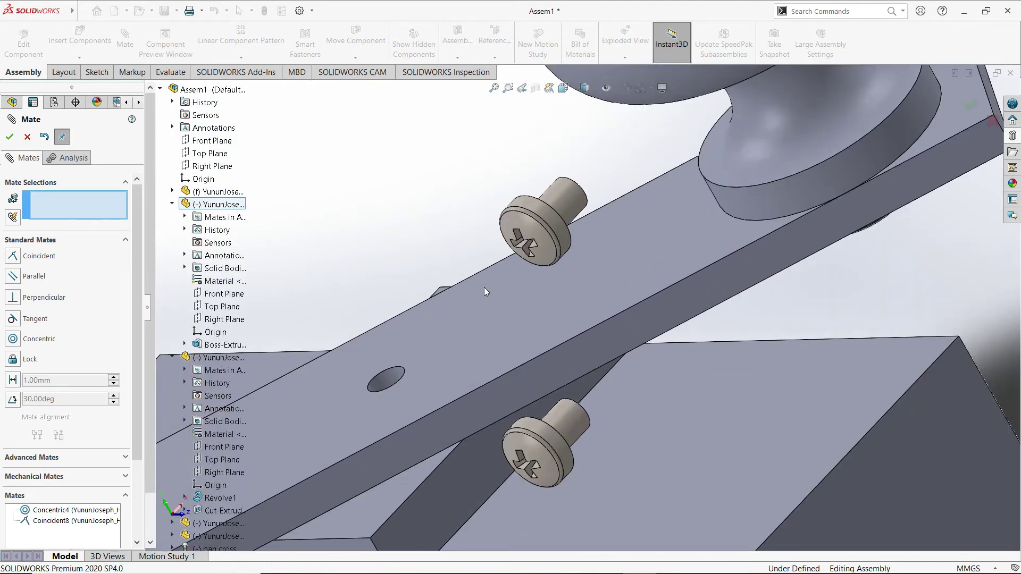
click(558, 206)
scroll(415, 396, down, 3)
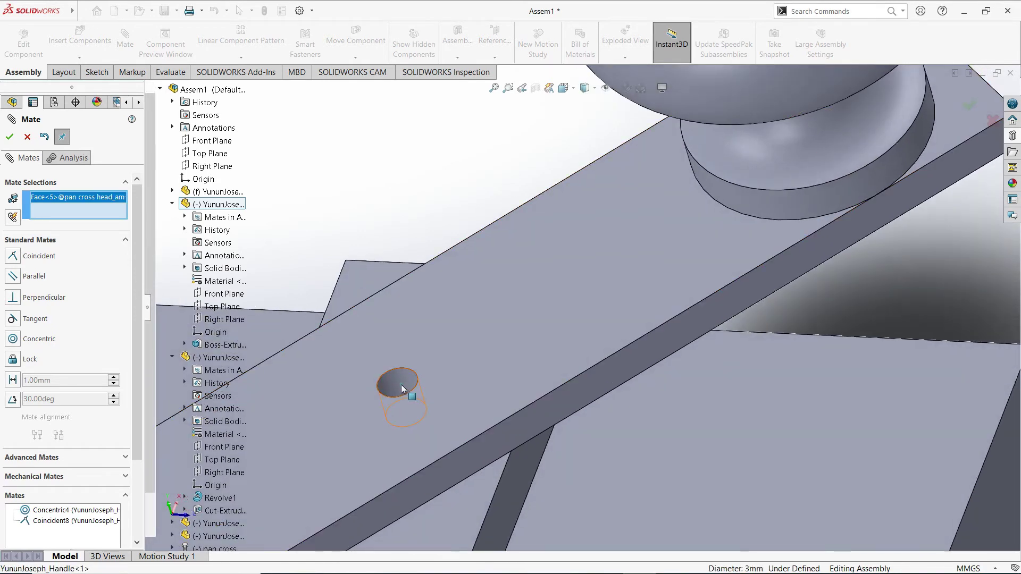
click(402, 386)
scroll(487, 449, up, 5)
middle_drag(547, 429, 402, 450)
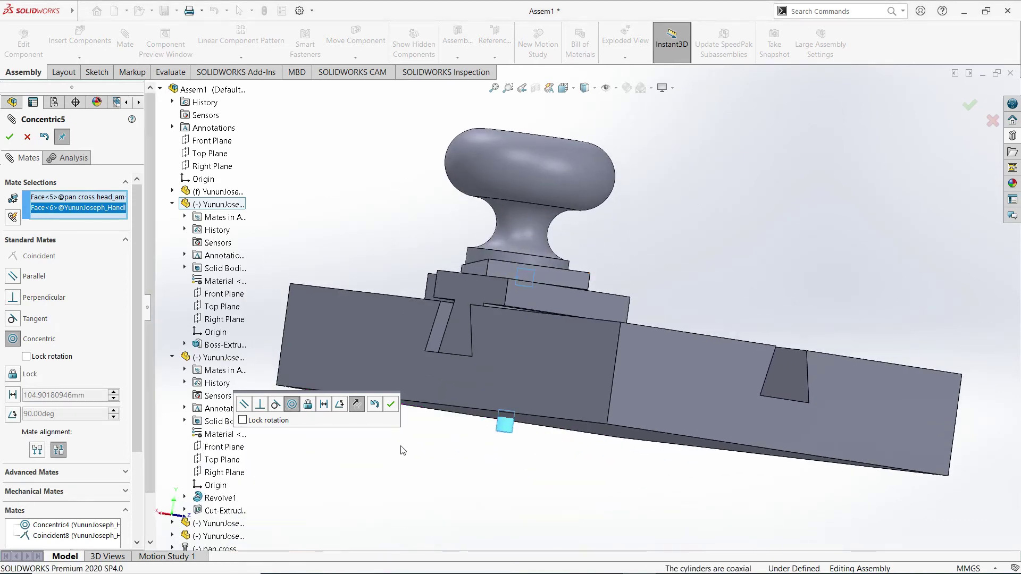
click(389, 406)
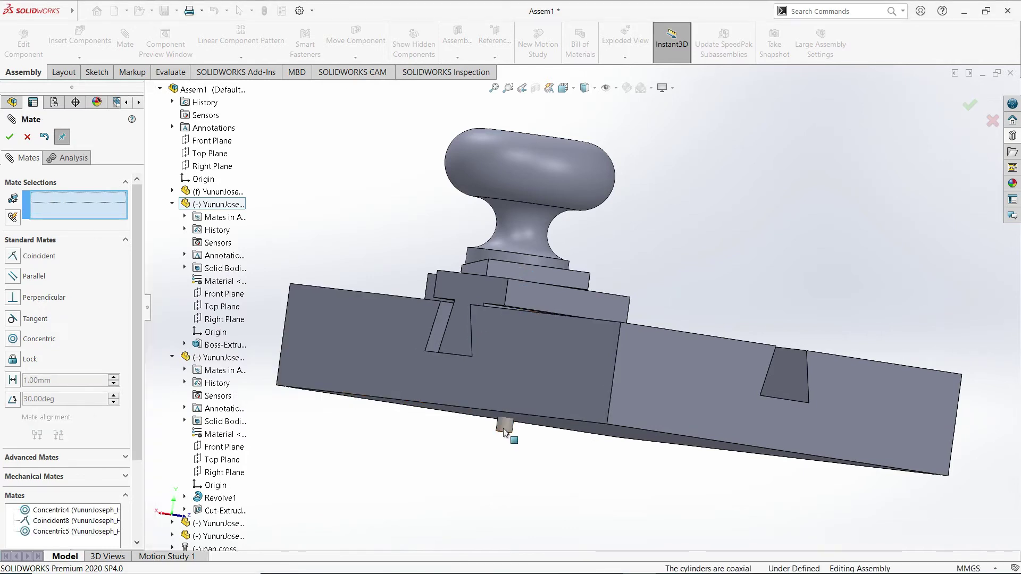
- Move this M3 screw above the handle and mate the underside of its head coincident with the handle's top face
drag(509, 440, 551, 162)
middle_drag(551, 162, 658, 152)
scroll(659, 155, down, 5)
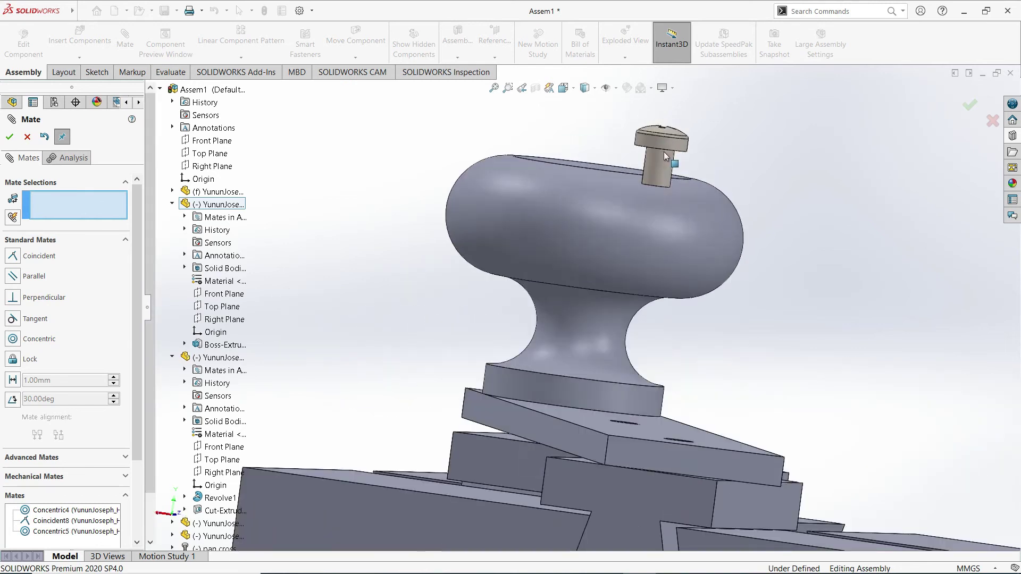
middle_drag(687, 222, 691, 188)
scroll(658, 140, down, 3)
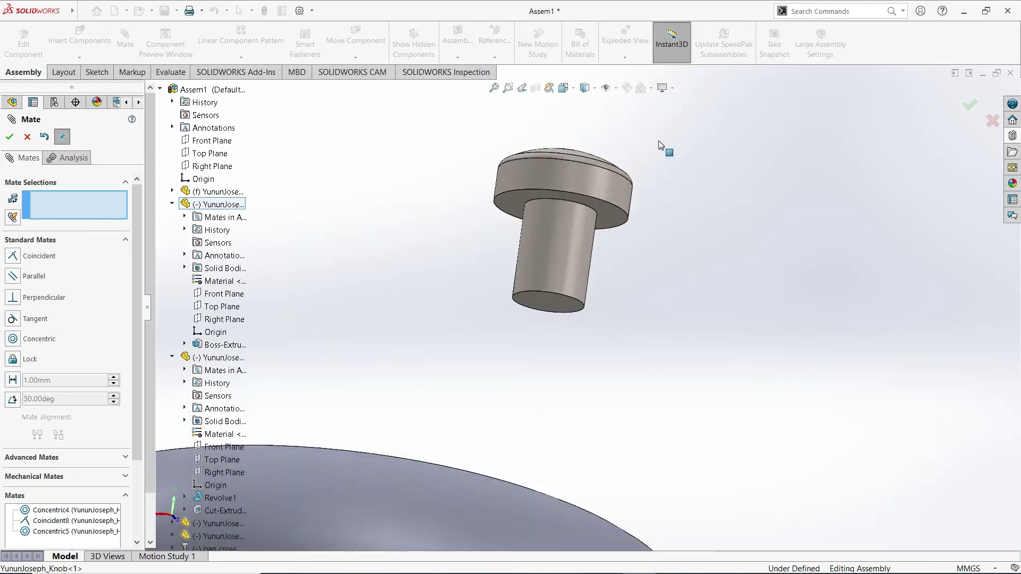
click(607, 222)
scroll(617, 281, up, 5)
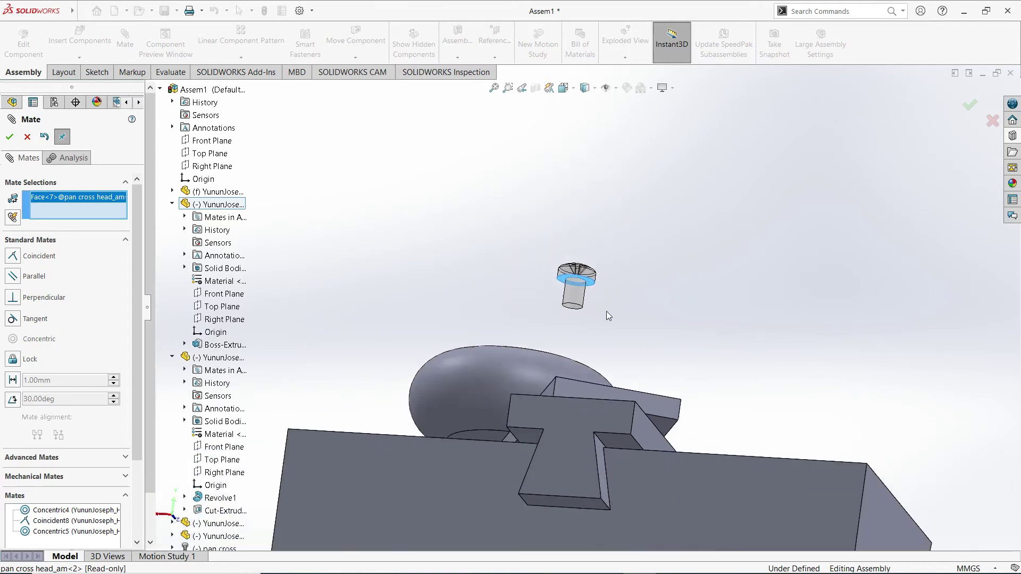
middle_drag(588, 385, 589, 397)
click(589, 397)
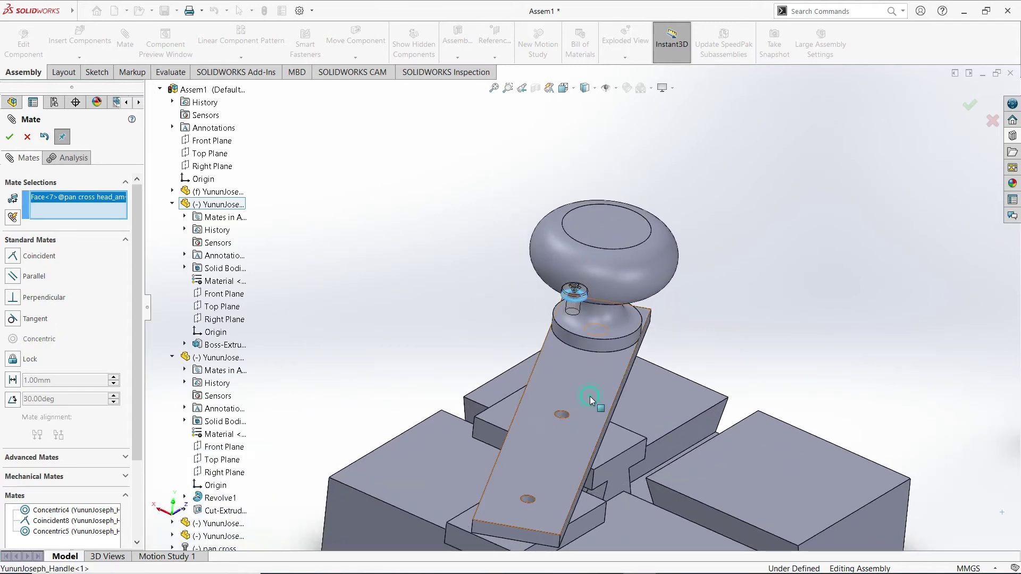
click(752, 418)
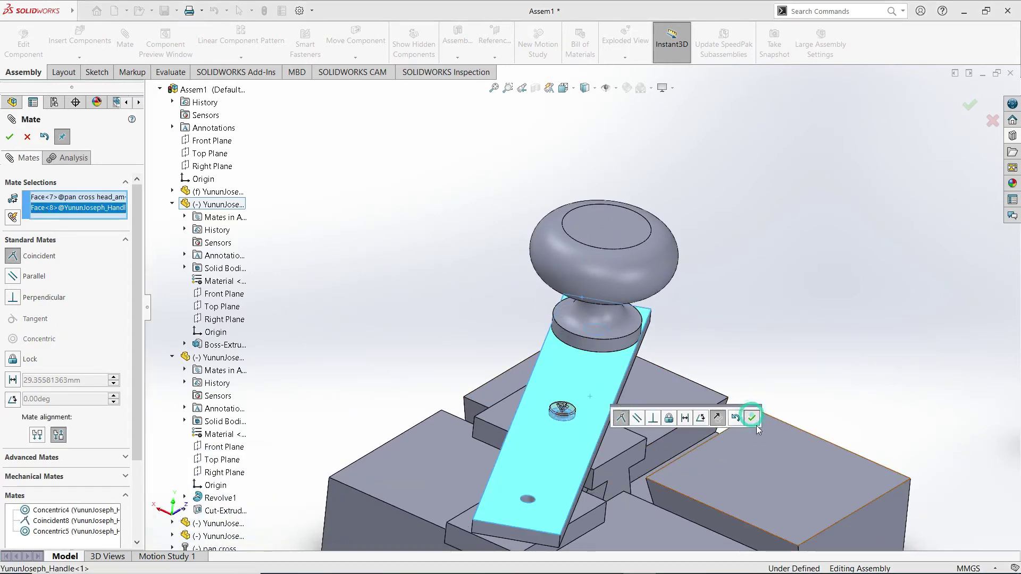
- Mate the shank of the other M3 screw concentric with the hole at the handle's end farthest from the knob
scroll(744, 276, down, 5)
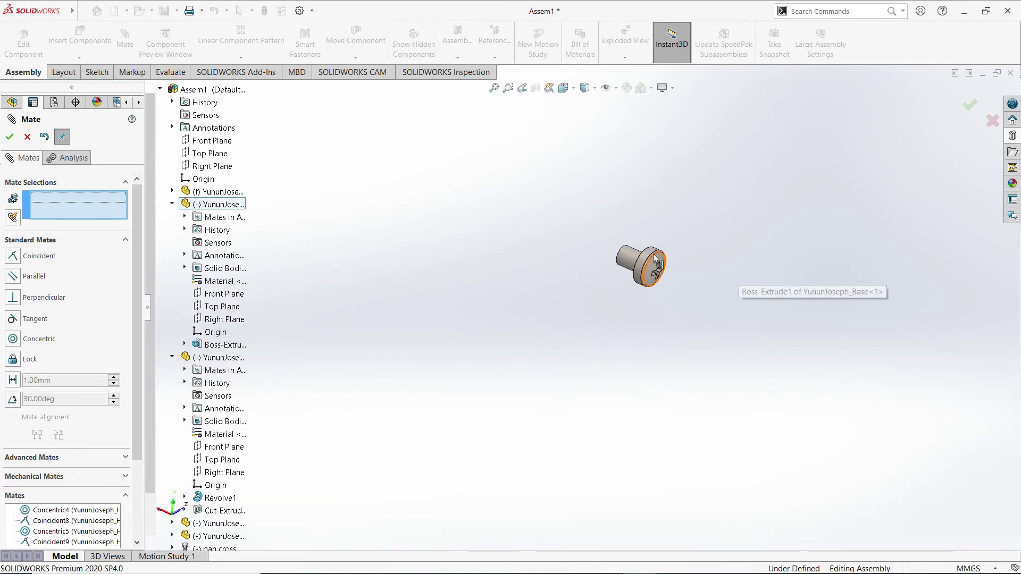
click(628, 265)
scroll(633, 276, up, 5)
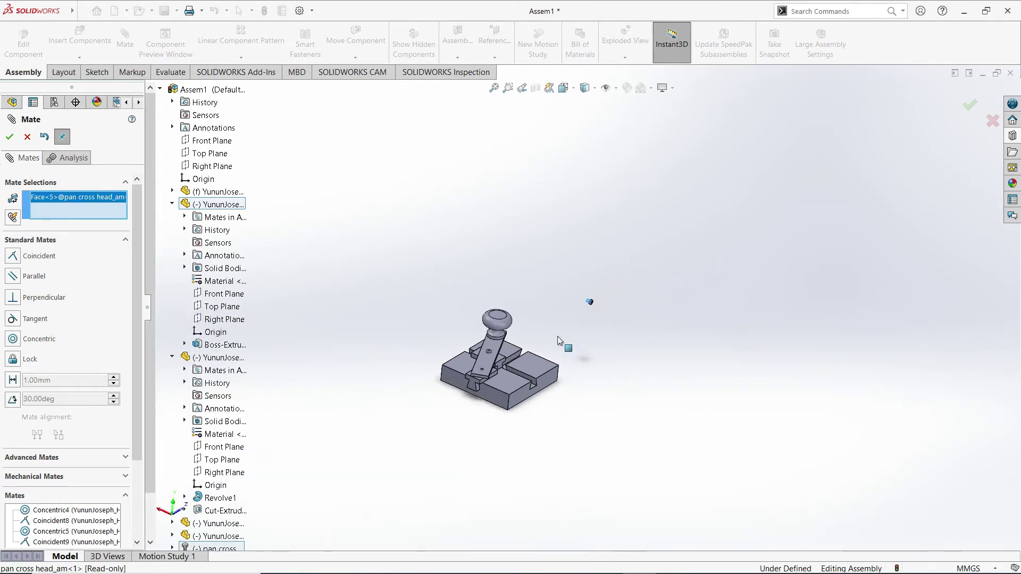
scroll(524, 346, down, 5)
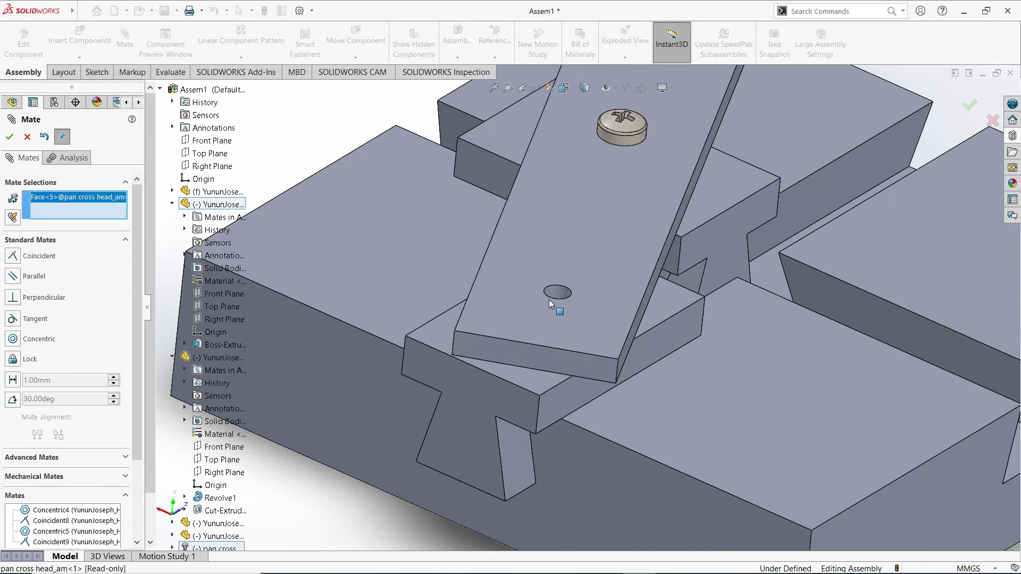
scroll(542, 335, down, 2)
click(559, 290)
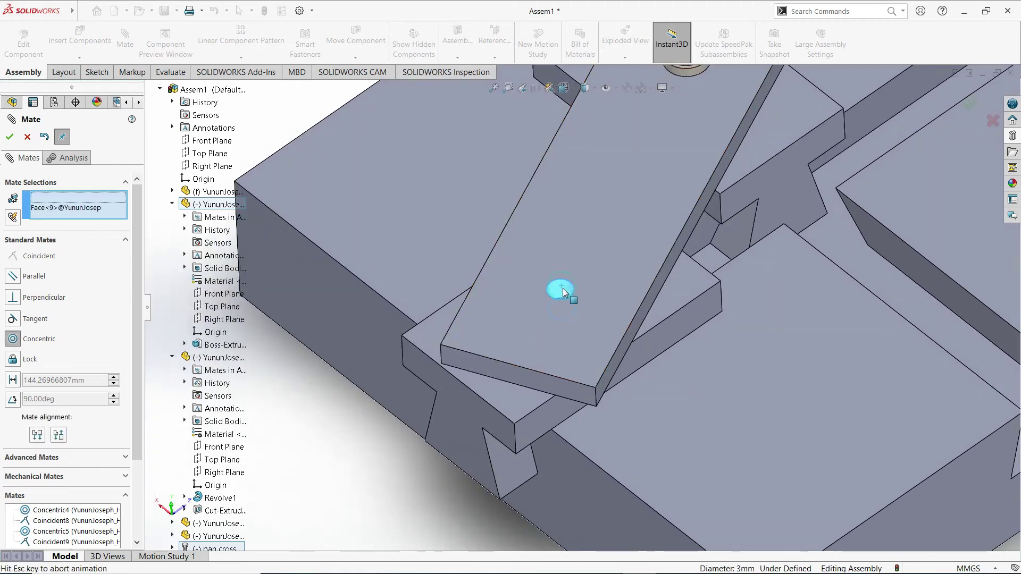
scroll(556, 417, up, 5)
middle_drag(554, 444, 630, 314)
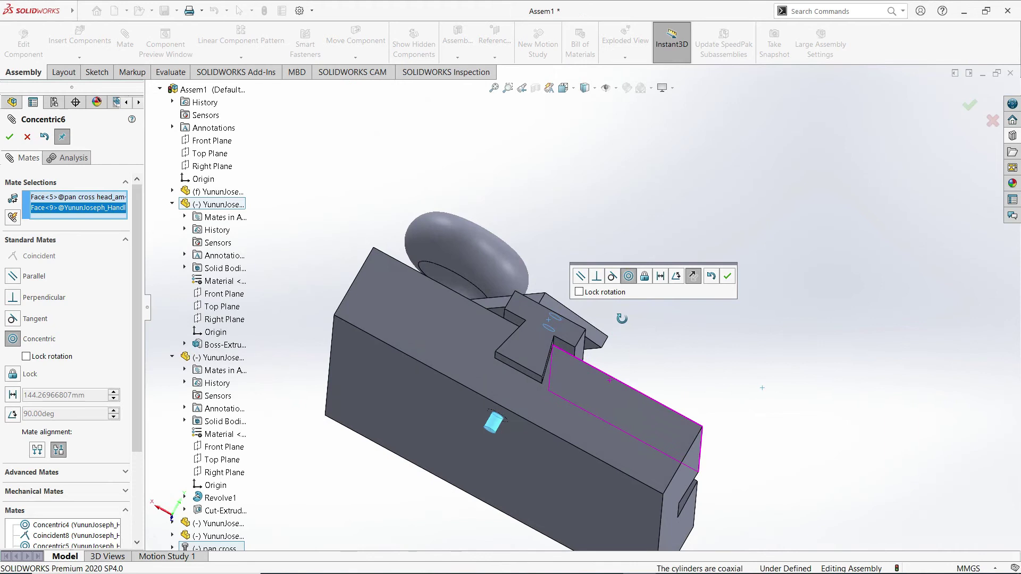
click(728, 277)
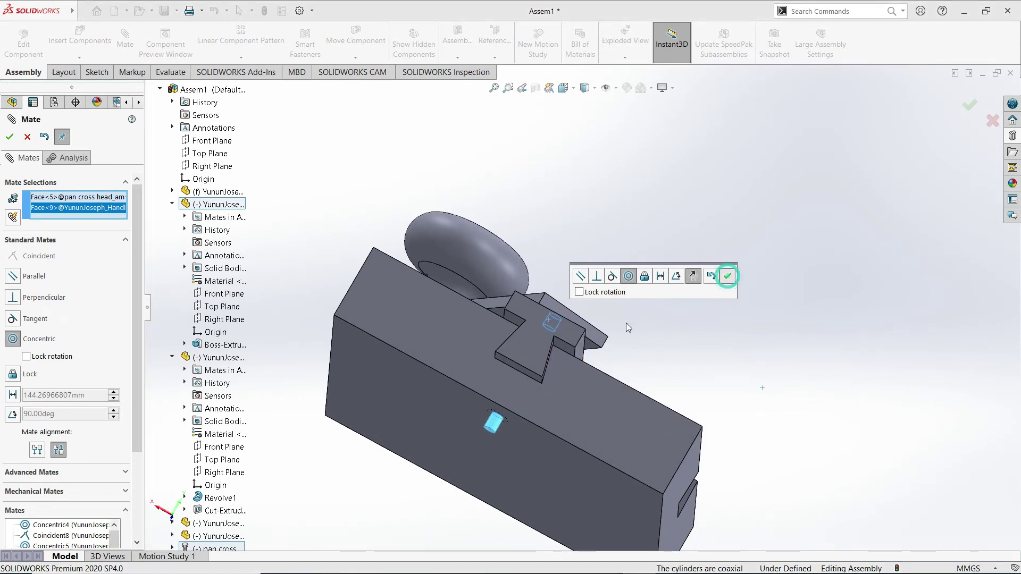
- Mate the underside of the second M3 screw's head coincident with the top face of the handle
middle_drag(557, 356, 594, 332)
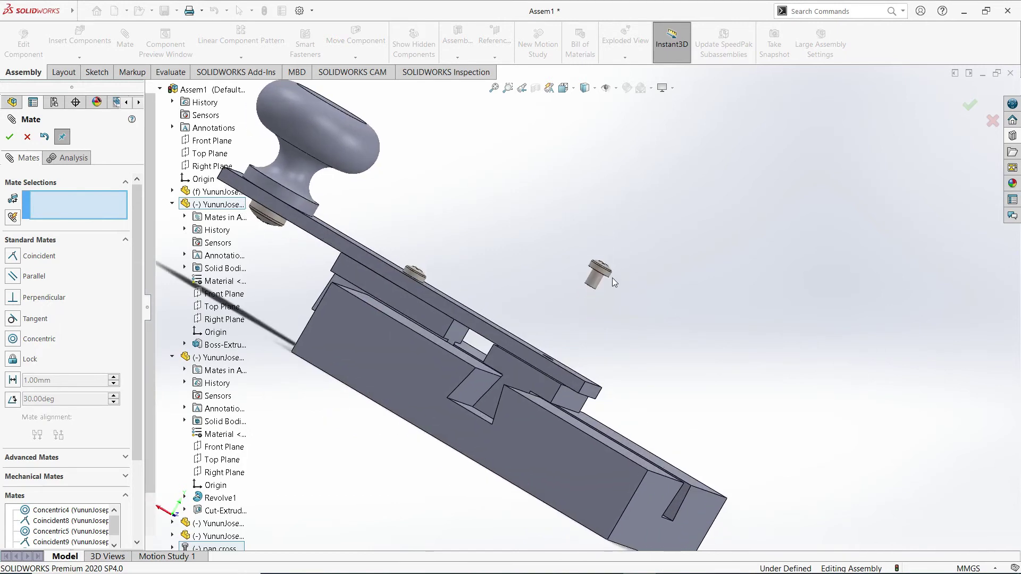
scroll(597, 278, down, 8)
middle_drag(597, 278, 539, 230)
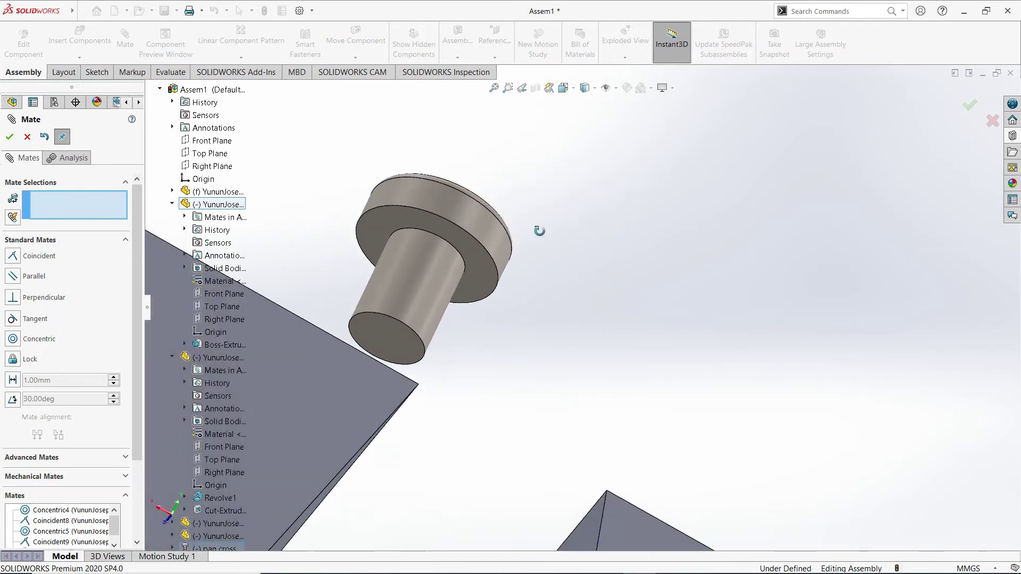
click(483, 276)
scroll(489, 314, up, 4)
middle_drag(489, 314, 319, 458)
click(330, 458)
scroll(571, 308, up, 2)
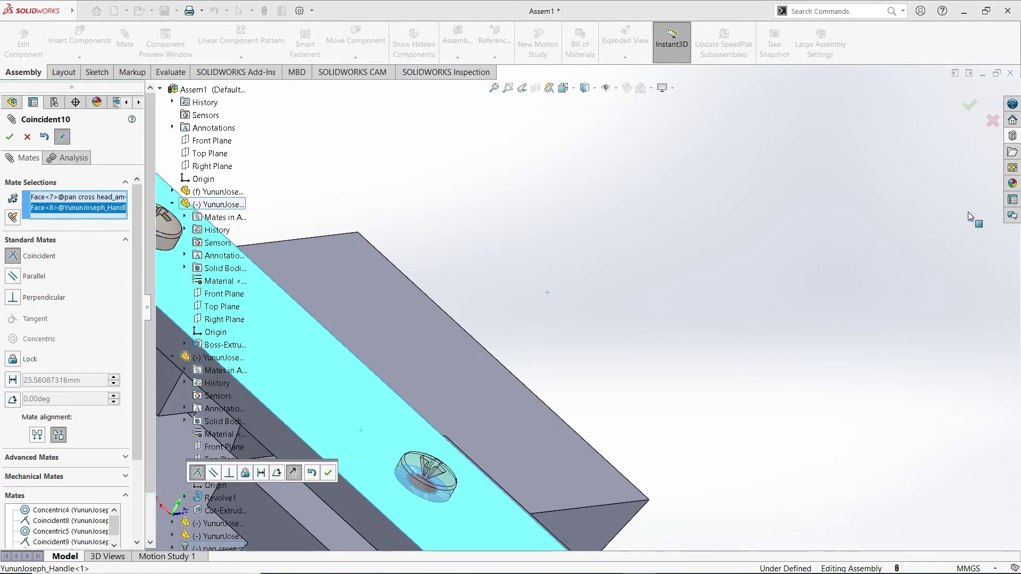
click(970, 106)
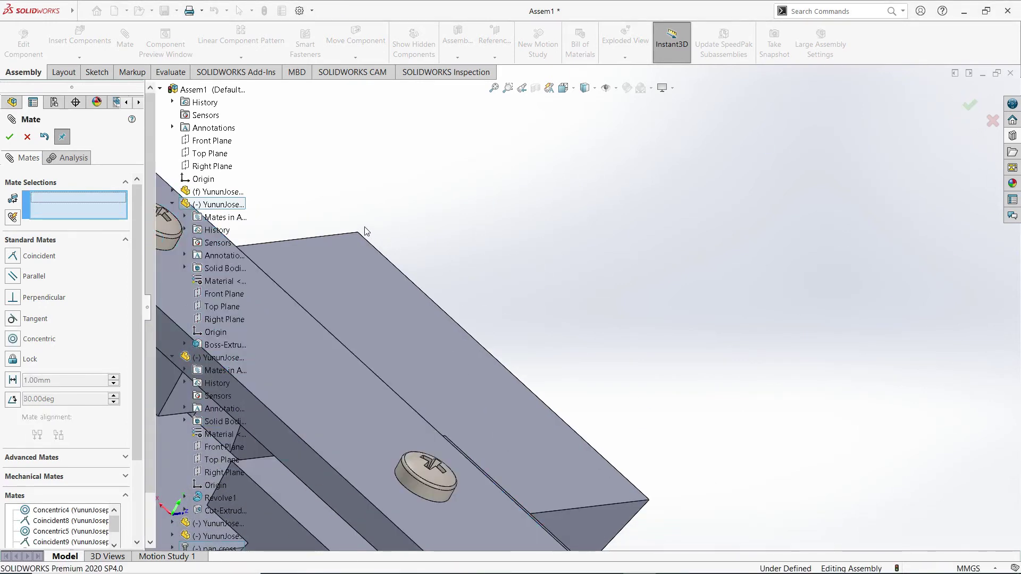
- Finish mating, show the assembly in isometric view, and move the knob to test how the handle drives the sliders
click(10, 137)
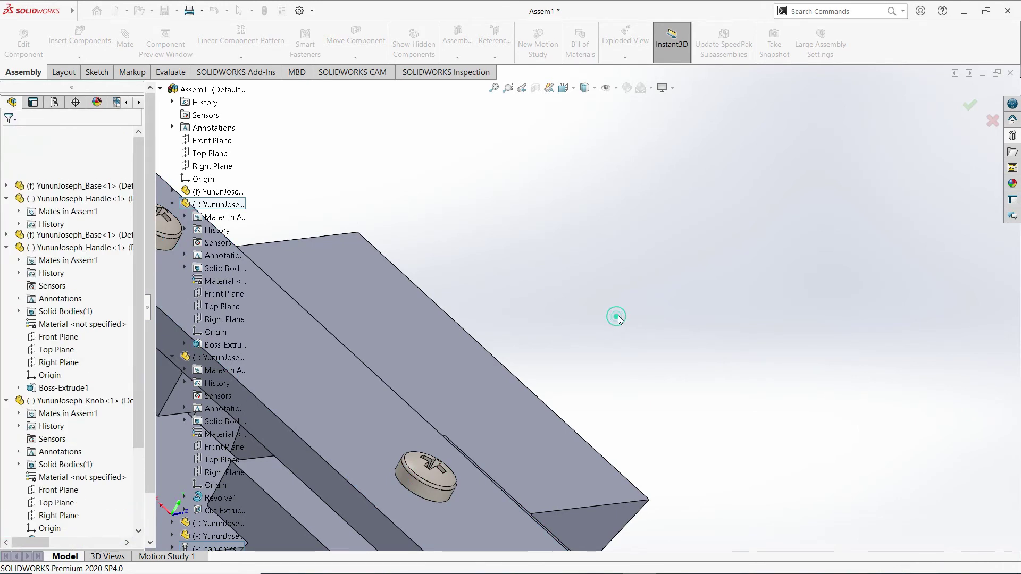
key(f)
middle_drag(391, 274, 489, 363)
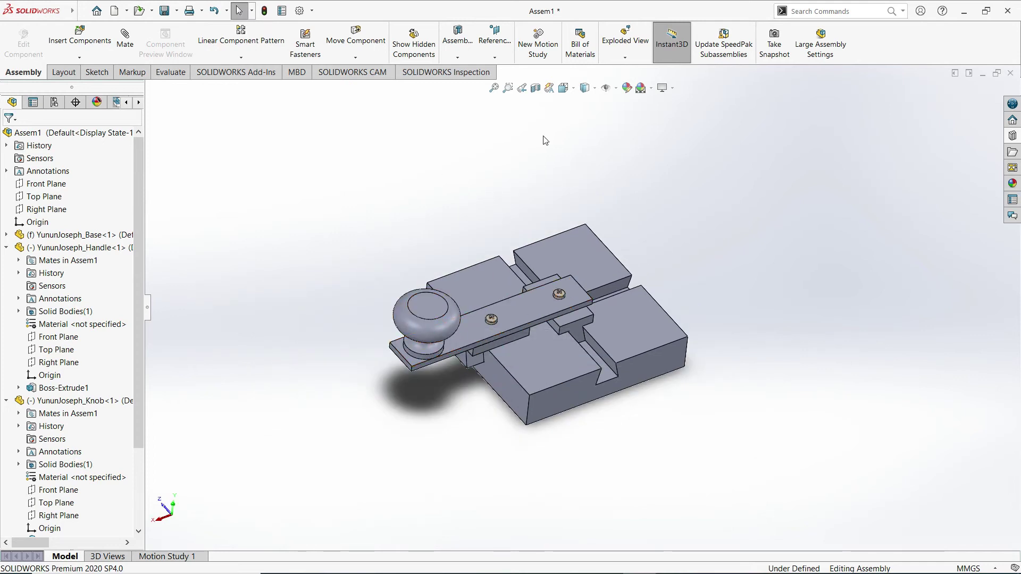
click(574, 88)
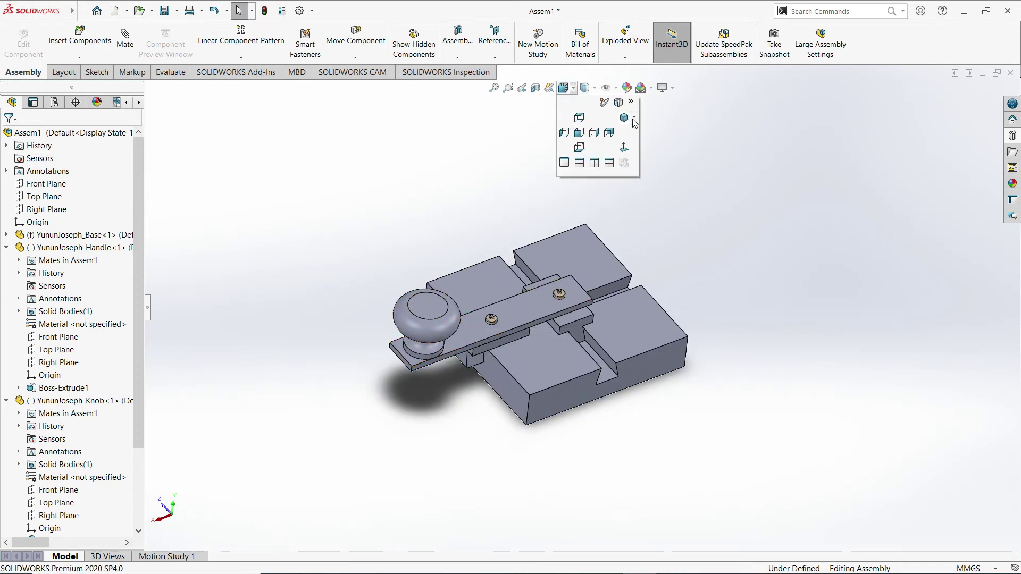
click(634, 121)
click(653, 130)
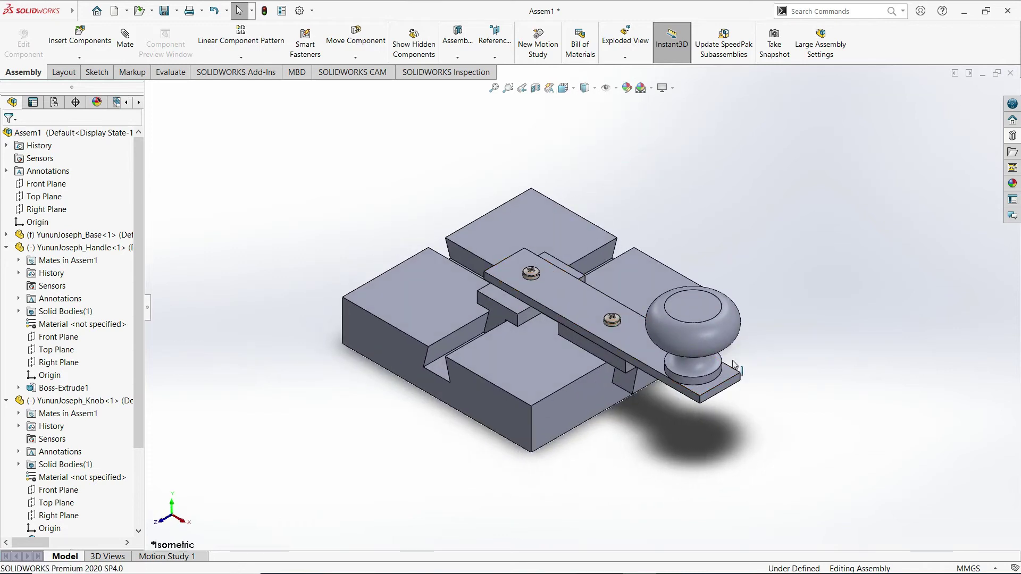
click(699, 305)
drag(699, 304, 855, 276)
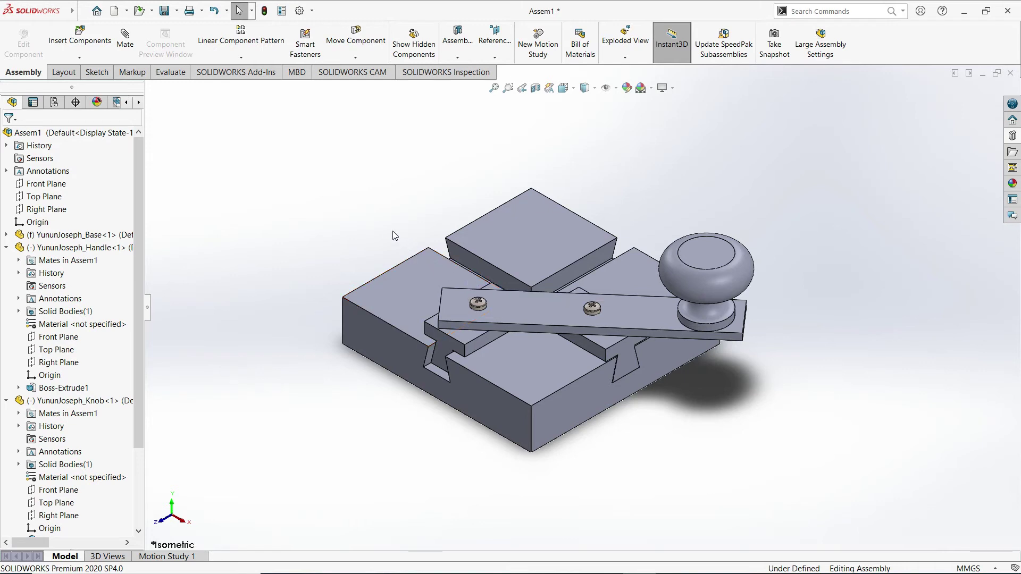
- Open the grinder's base part from the Grinder folder in its own window
key(ctrl+o)
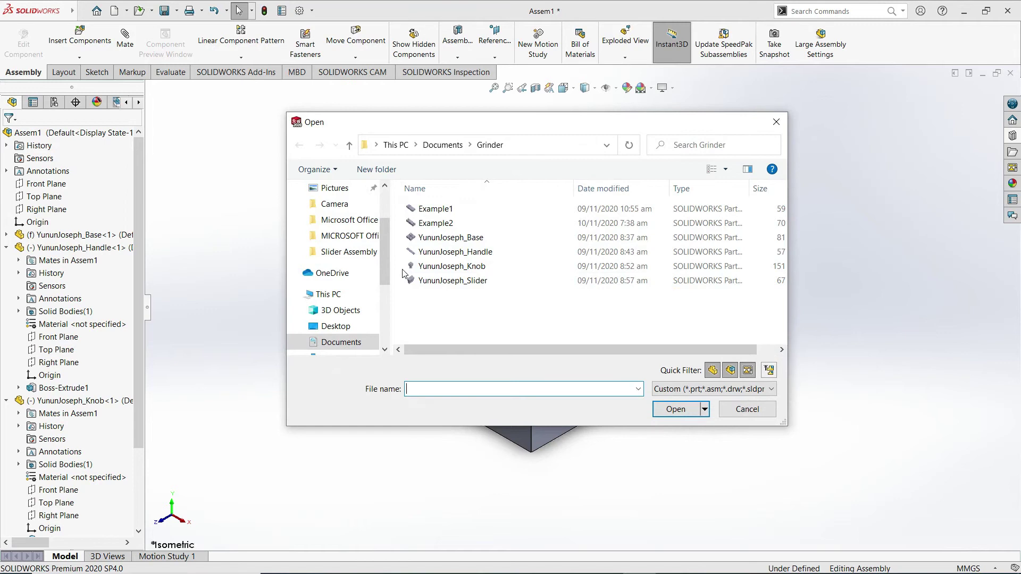
click(449, 237)
click(676, 409)
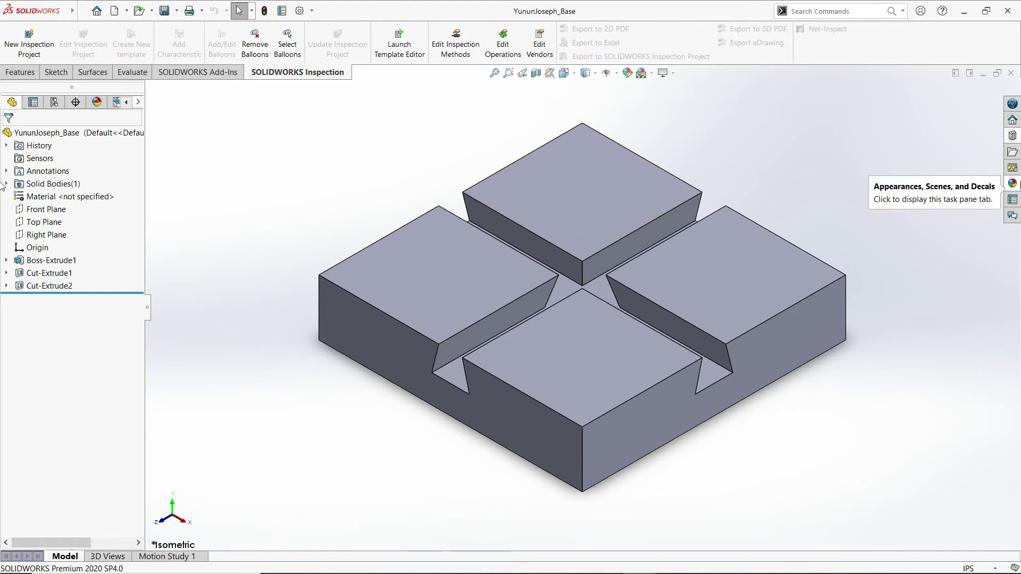
- Apply the red spray paint appearance from the sprayed paints to the entire base part
click(1012, 185)
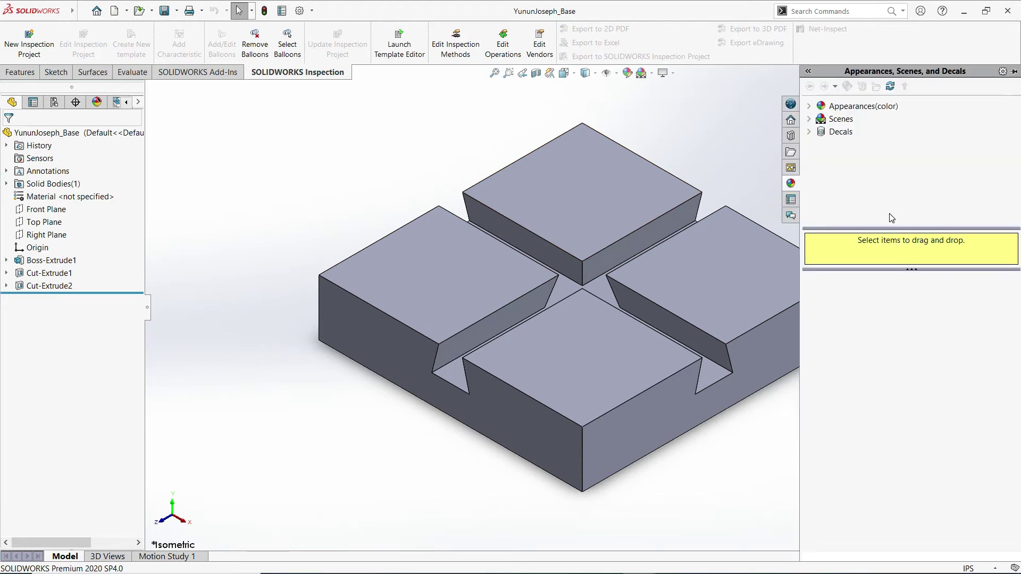
click(809, 106)
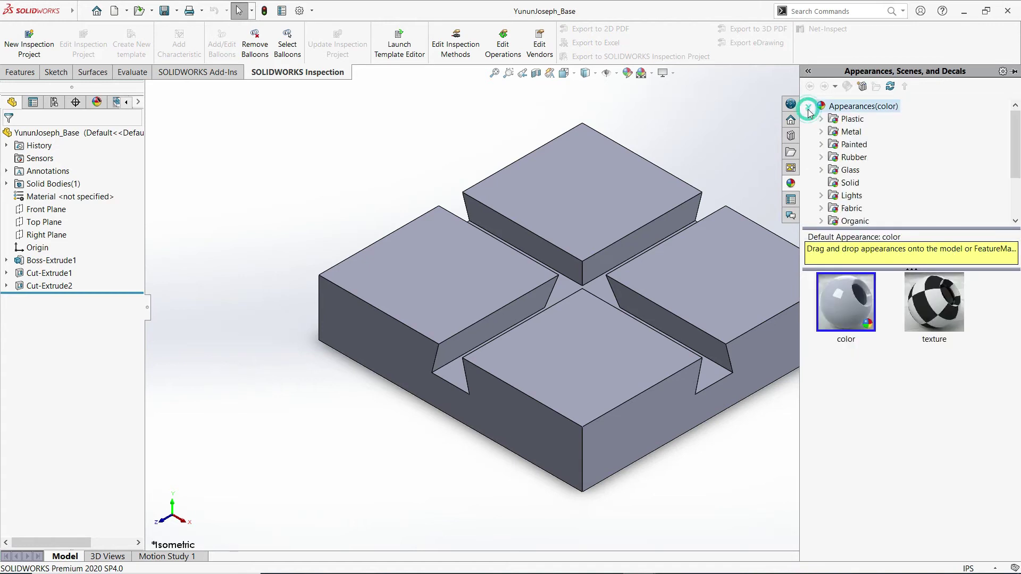
scroll(845, 178, down, 2)
scroll(848, 183, up, 2)
scroll(851, 188, down, 1)
scroll(856, 196, up, 1)
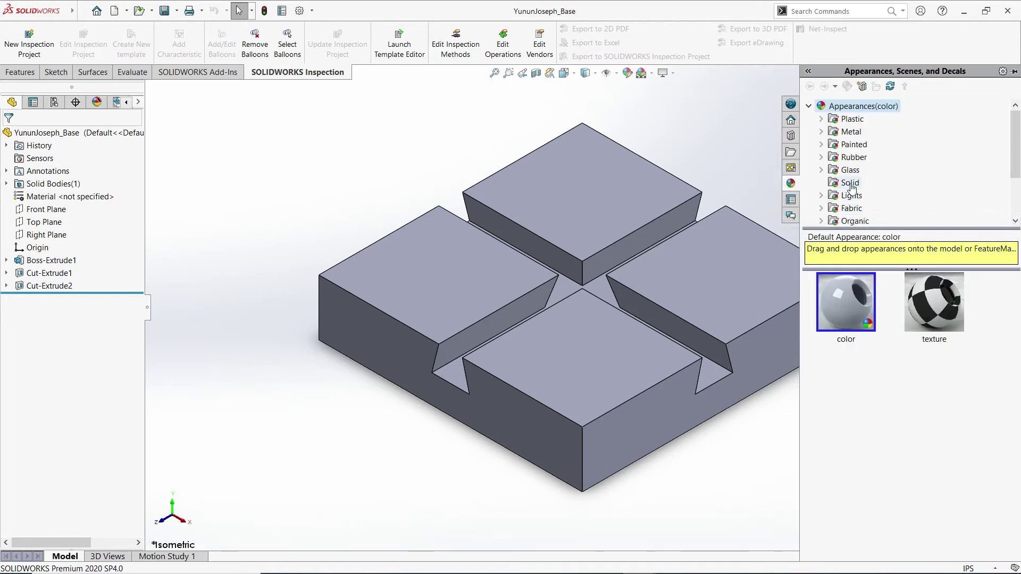
click(822, 145)
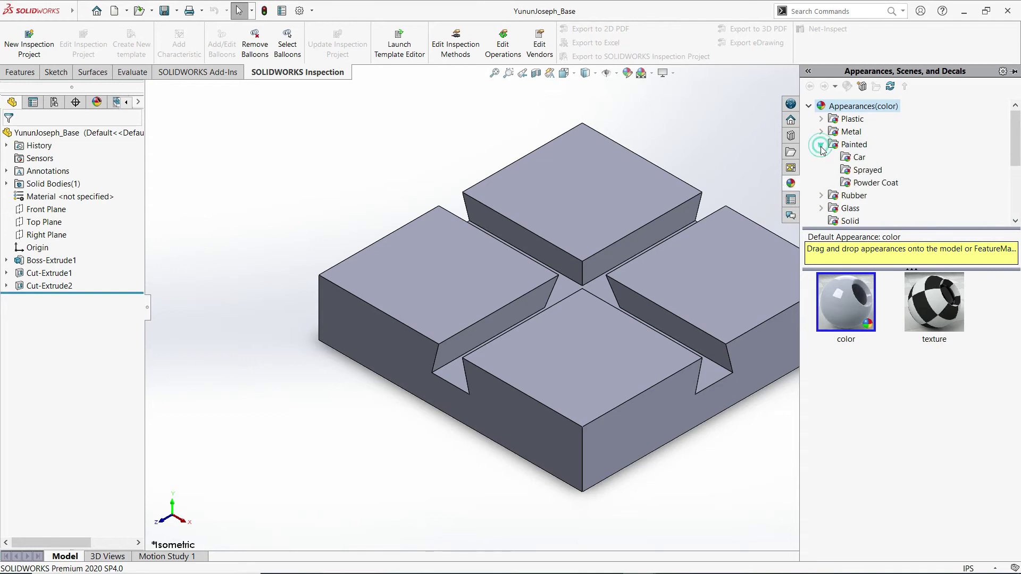
click(861, 170)
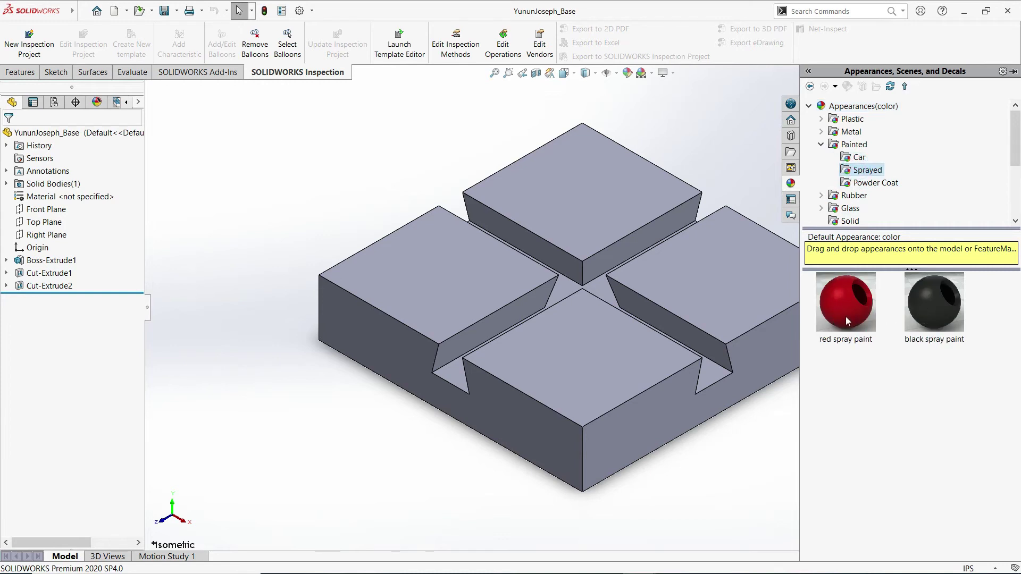
drag(844, 304, 717, 289)
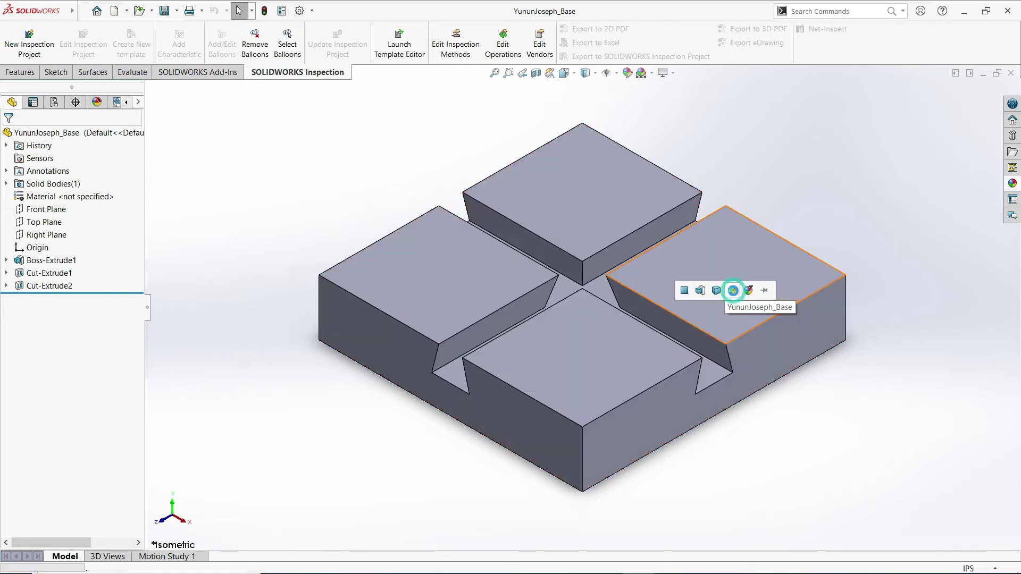
click(734, 292)
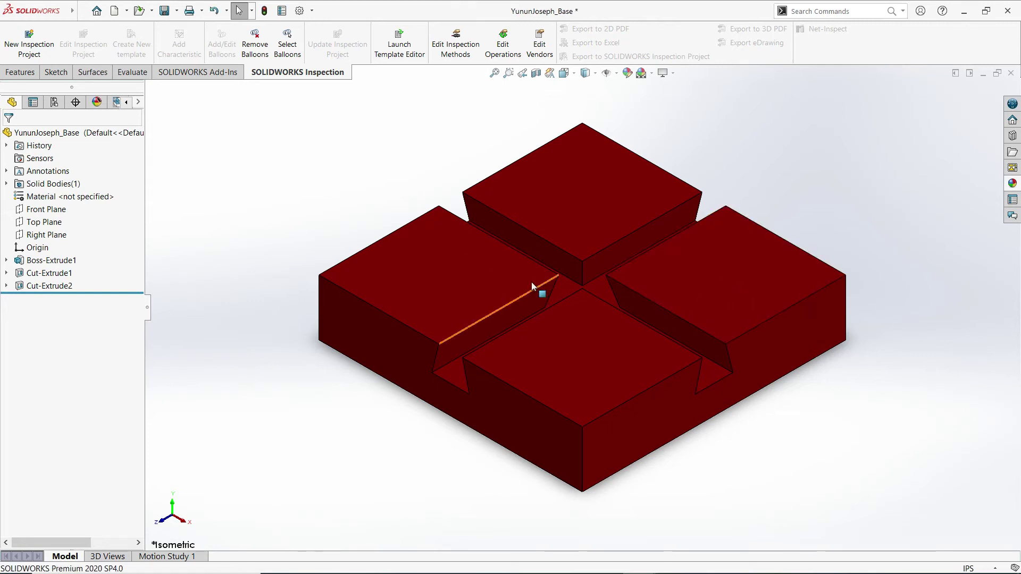
- Remove the red spray paint appearance from the base at the part level
right_click(601, 219)
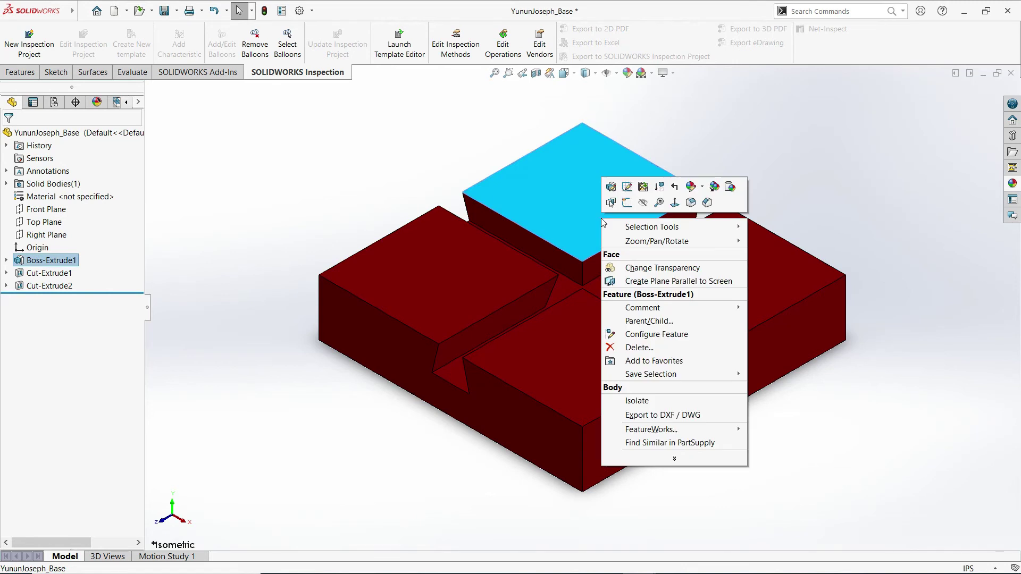
click(702, 189)
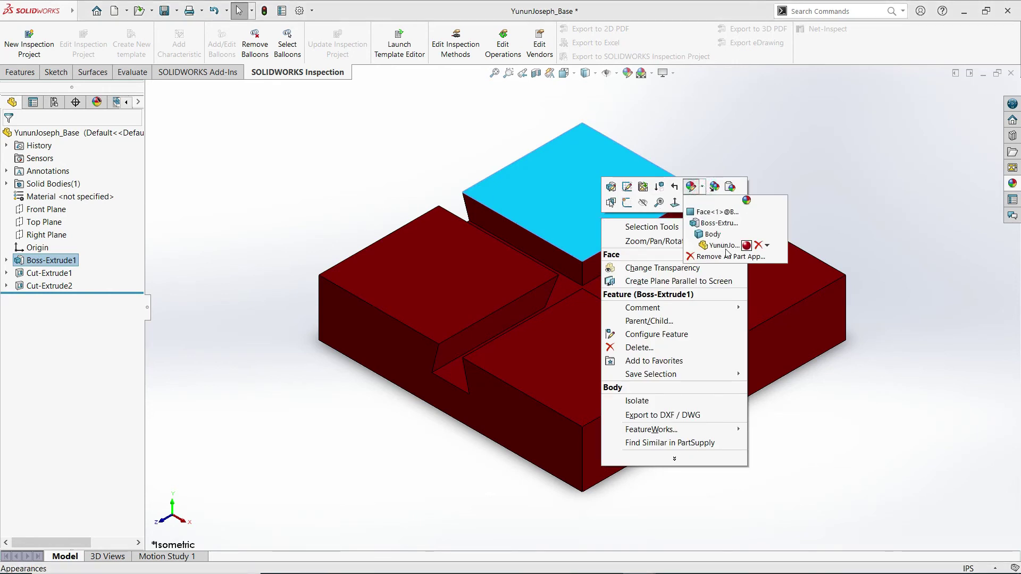
click(767, 246)
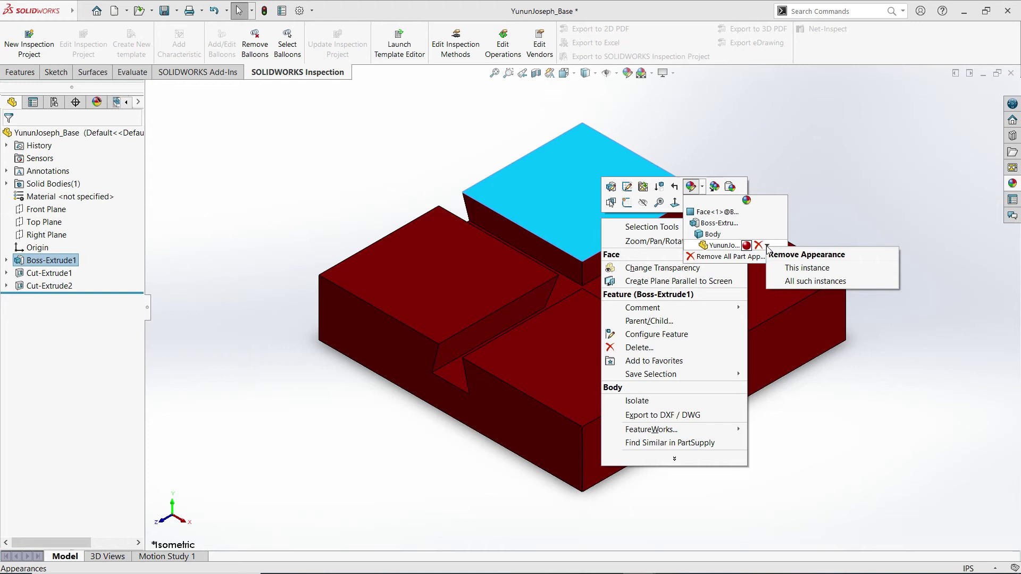
click(740, 240)
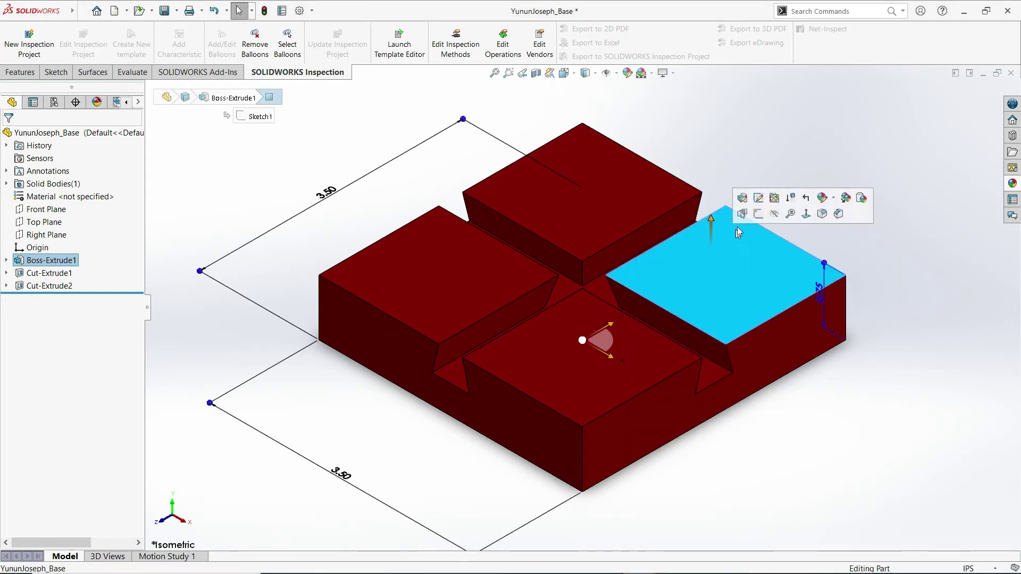
click(828, 202)
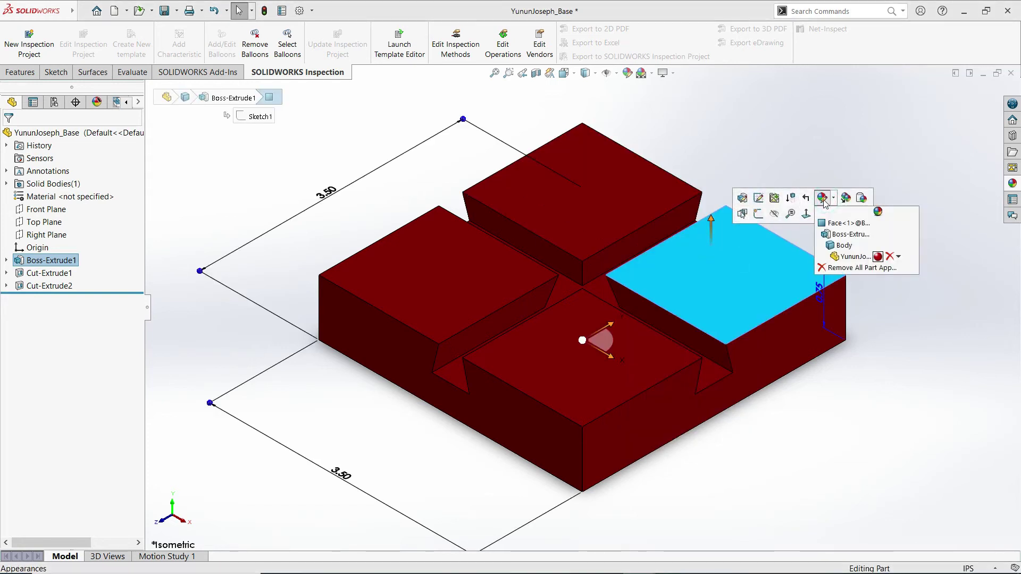
click(892, 257)
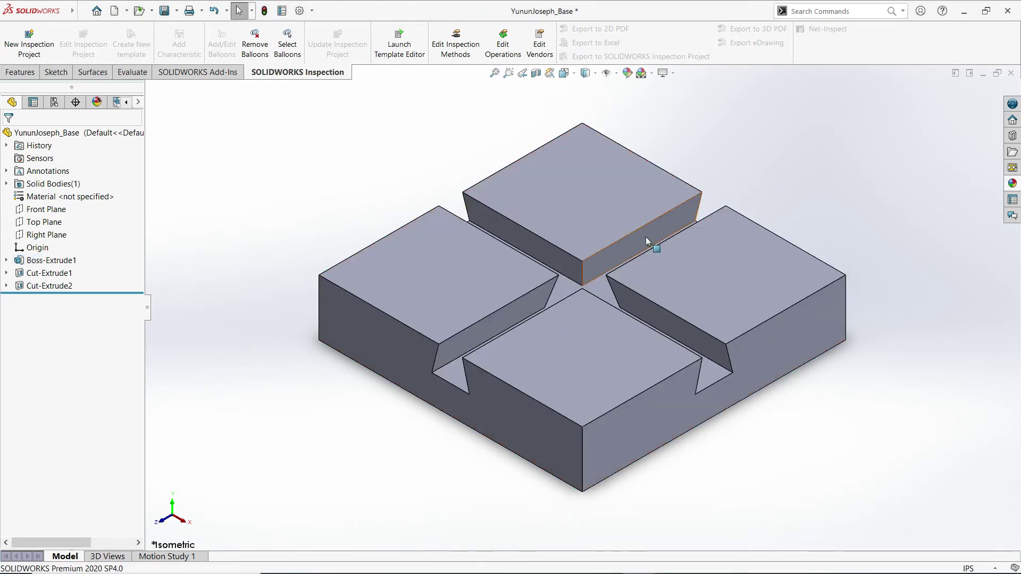
- Reapply the red spray paint appearance to the whole base part
click(1012, 183)
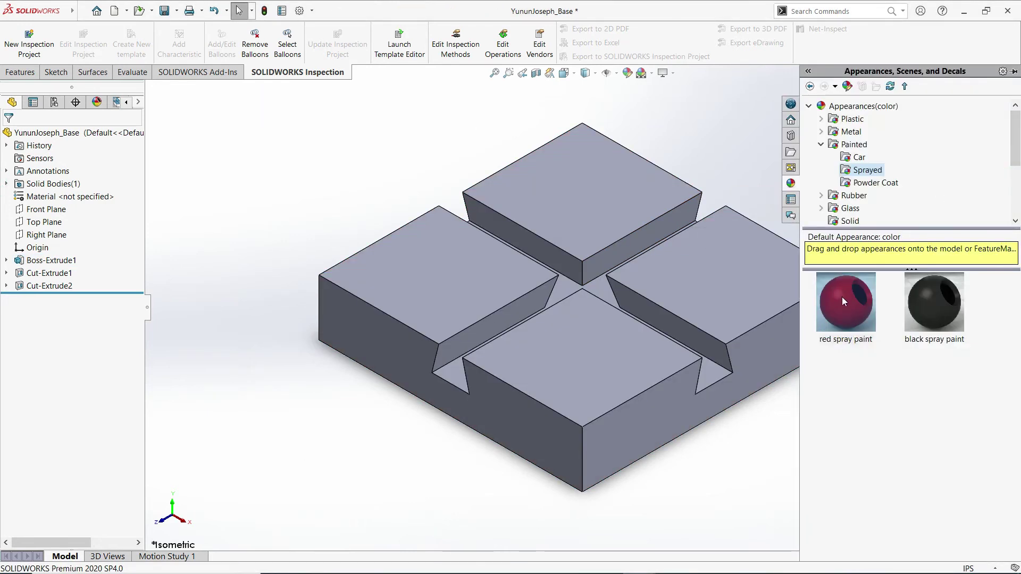
click(842, 297)
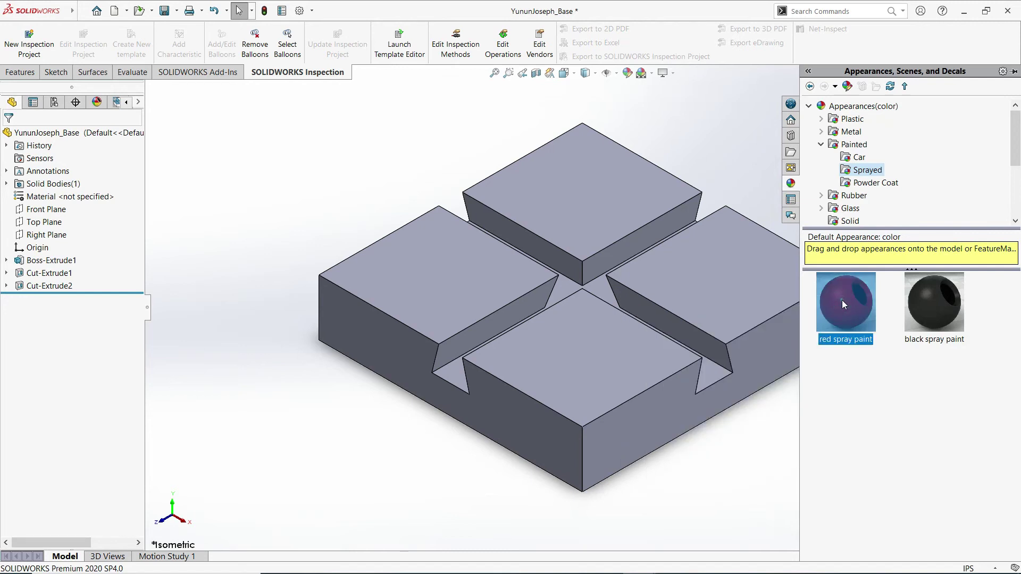
double_click(841, 300)
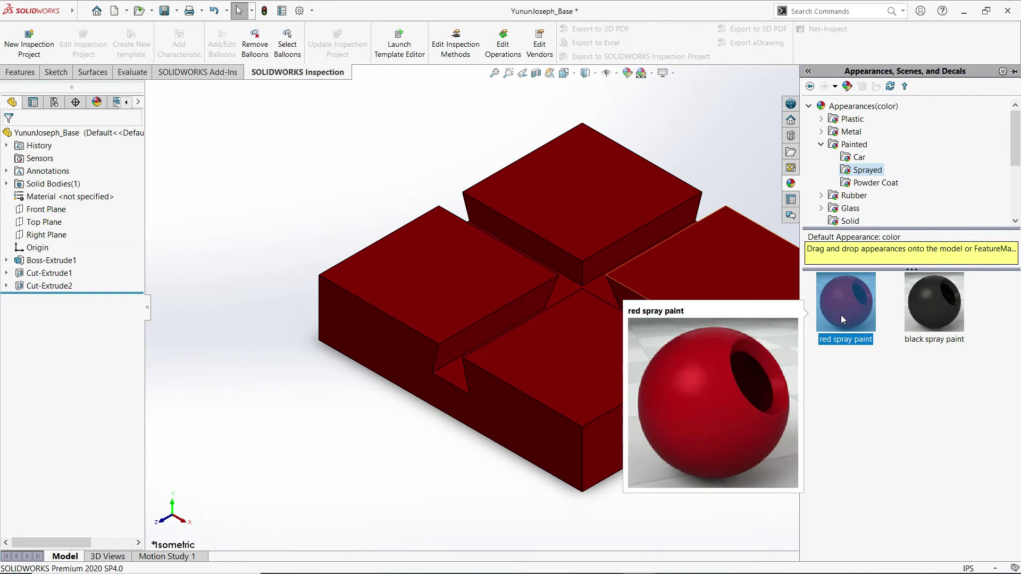
drag(841, 315, 628, 274)
scroll(365, 182, down, 3)
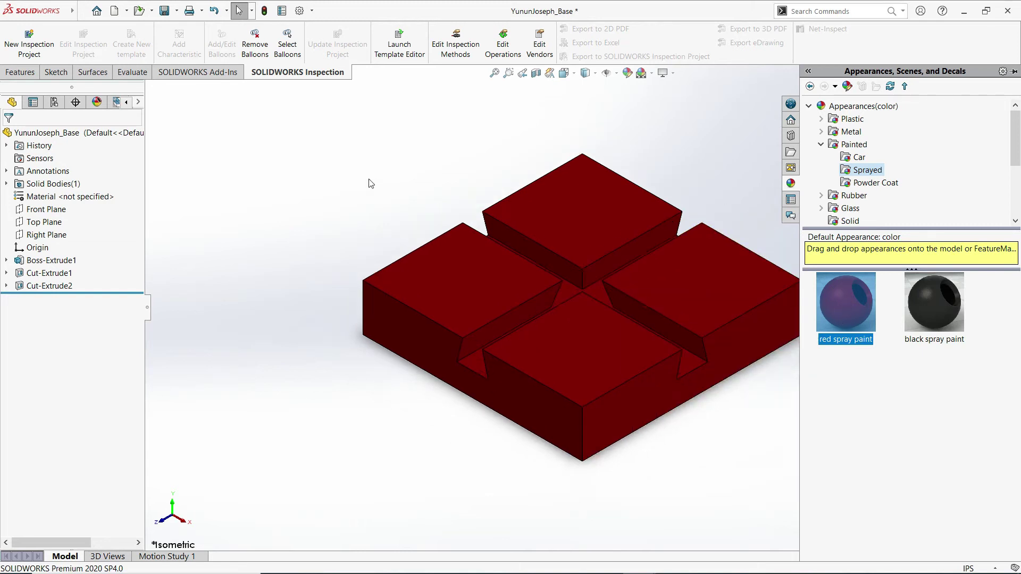
click(346, 159)
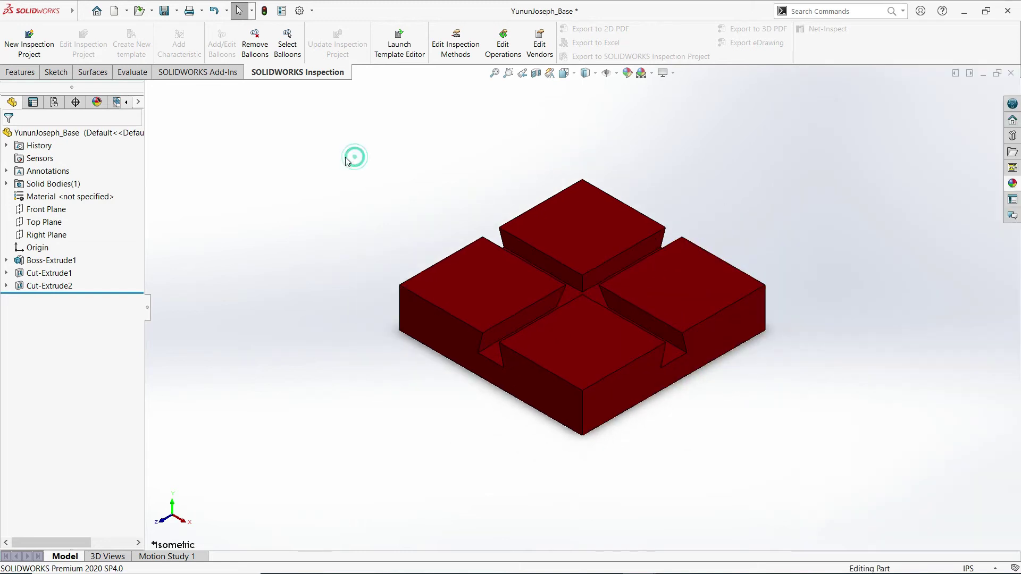
- Save the base part and close it to return to the grinder assembly
click(165, 12)
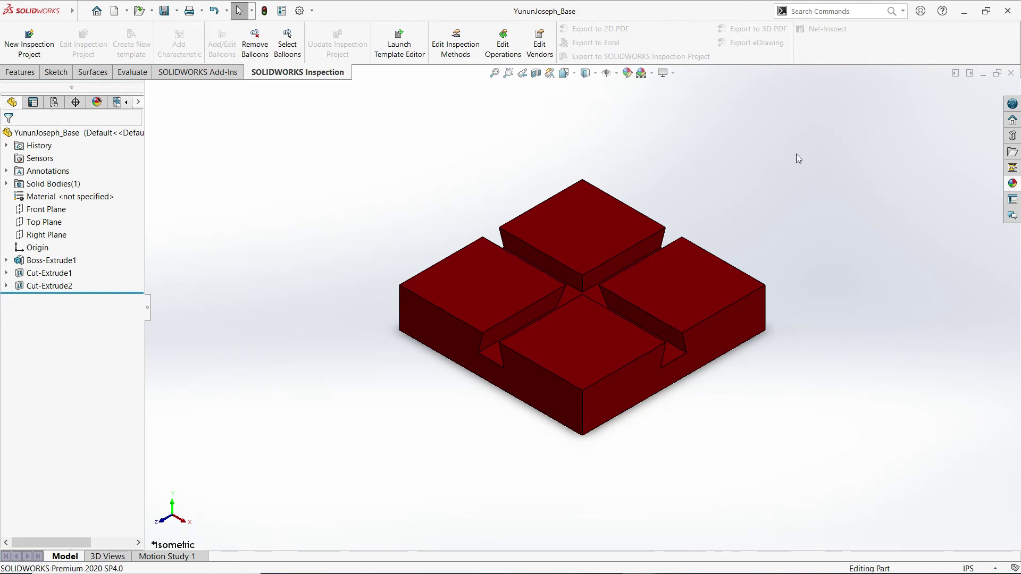
click(1011, 74)
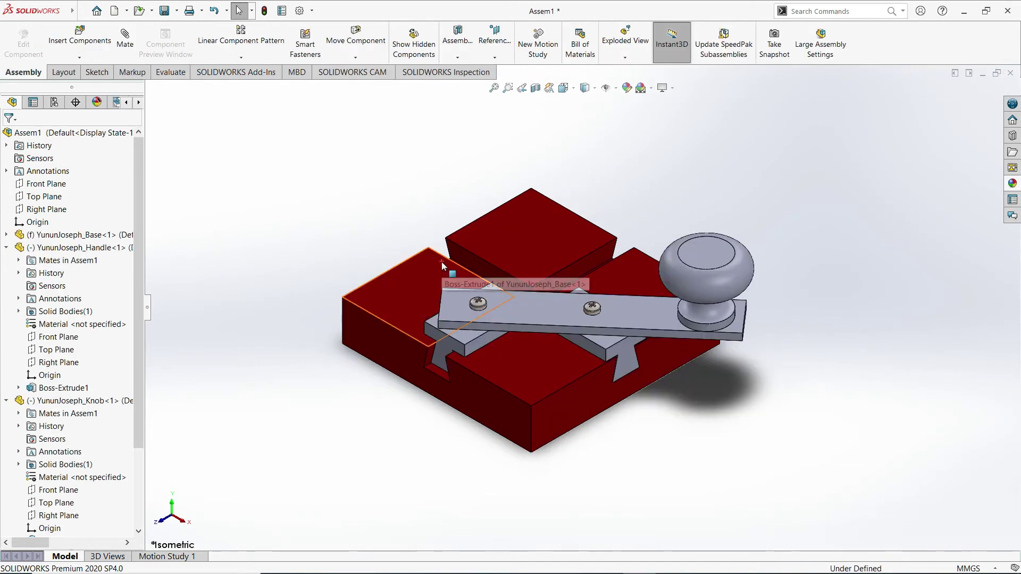
- Apply the red spray paint appearance from the sprayed paints to the whole knob part
middle_drag(347, 422, 599, 462)
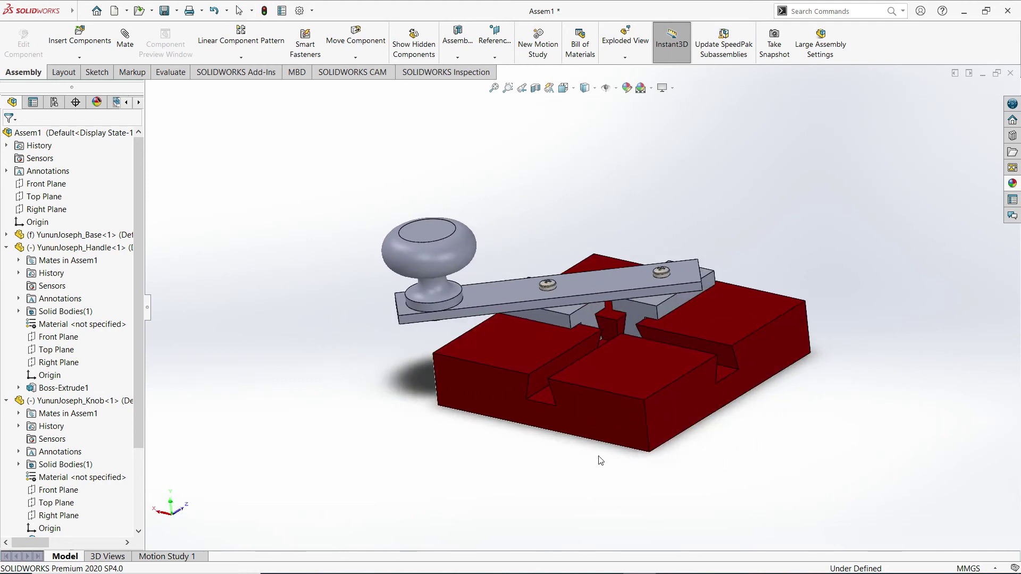
middle_drag(611, 383, 556, 380)
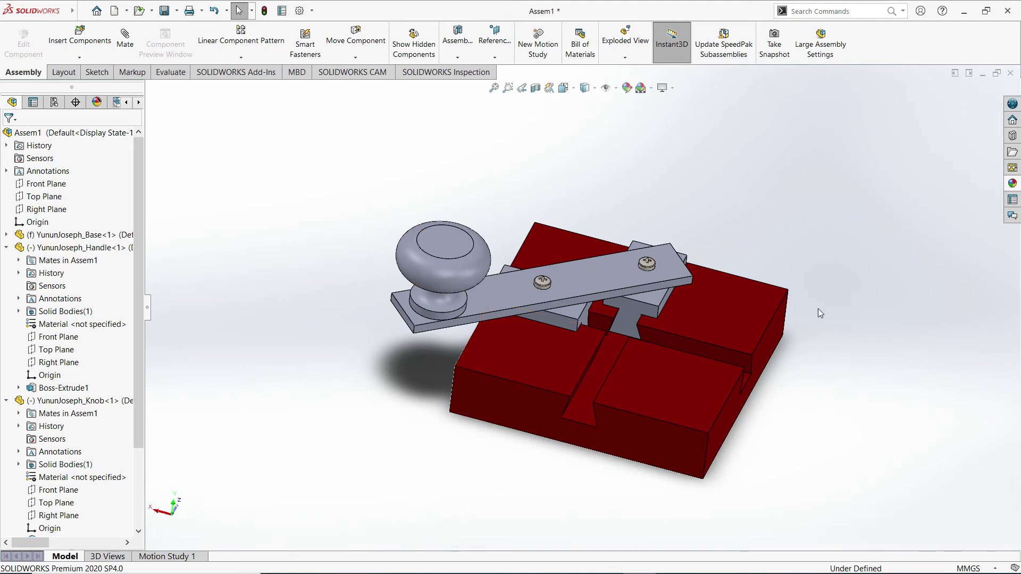
scroll(564, 281, up, 1)
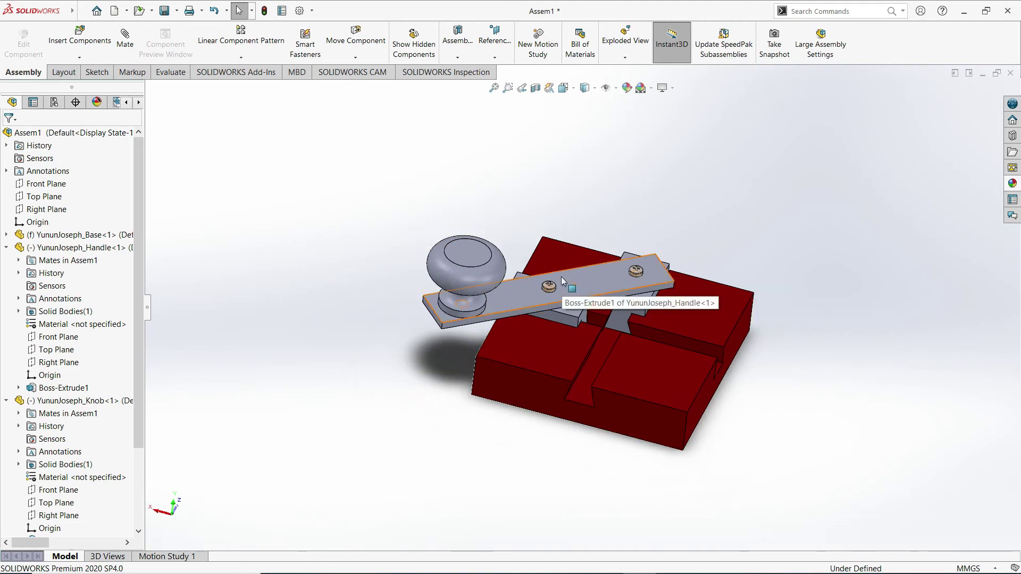
scroll(564, 281, down, 5)
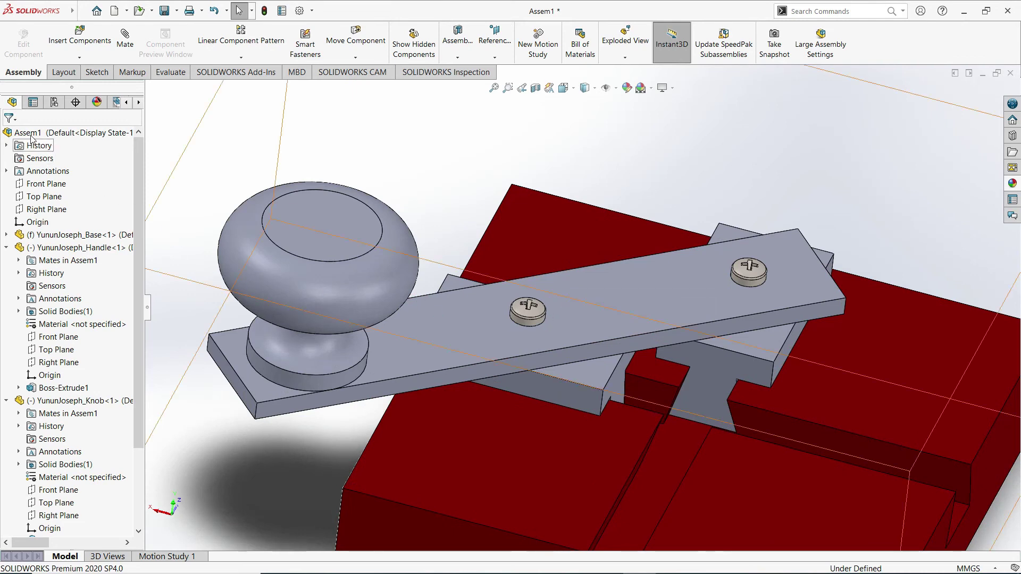
scroll(588, 299, up, 3)
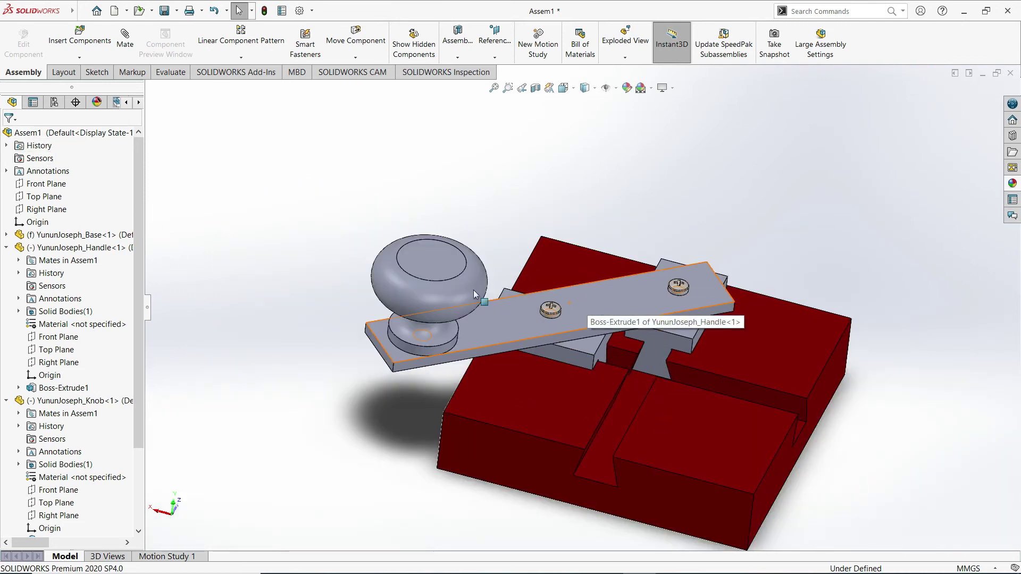
right_click(431, 263)
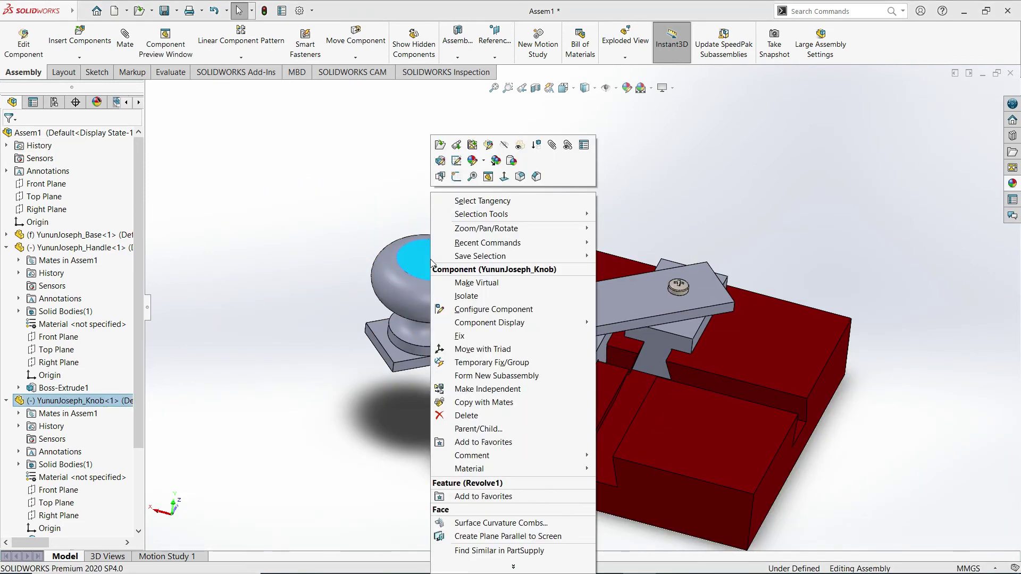
click(483, 164)
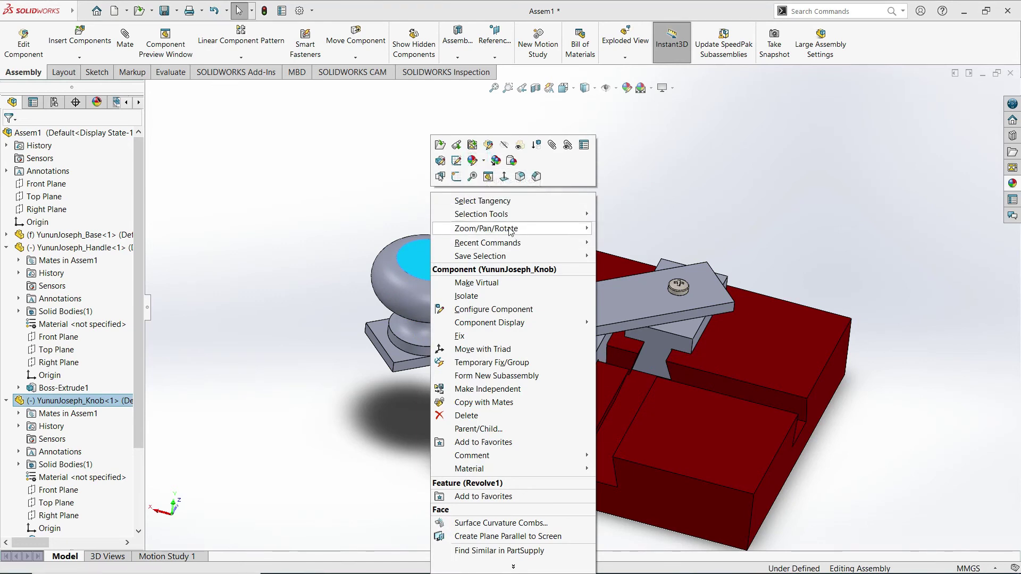
click(473, 161)
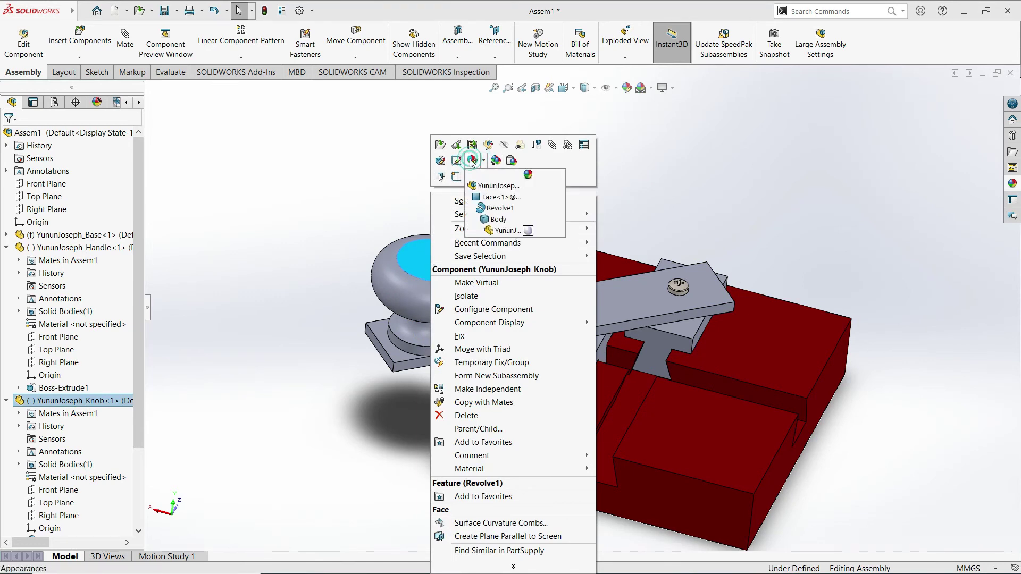
click(505, 231)
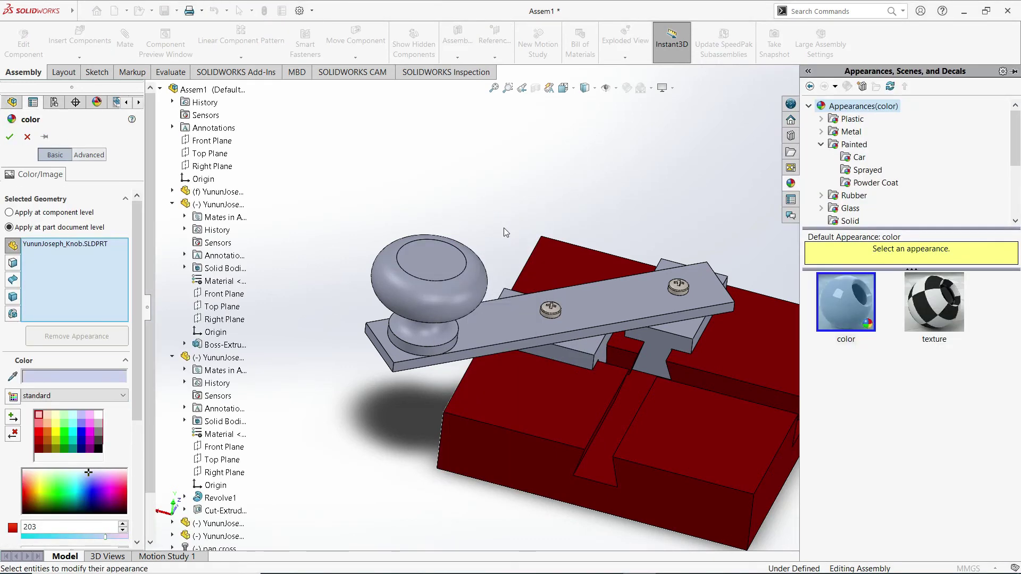
click(849, 197)
click(820, 195)
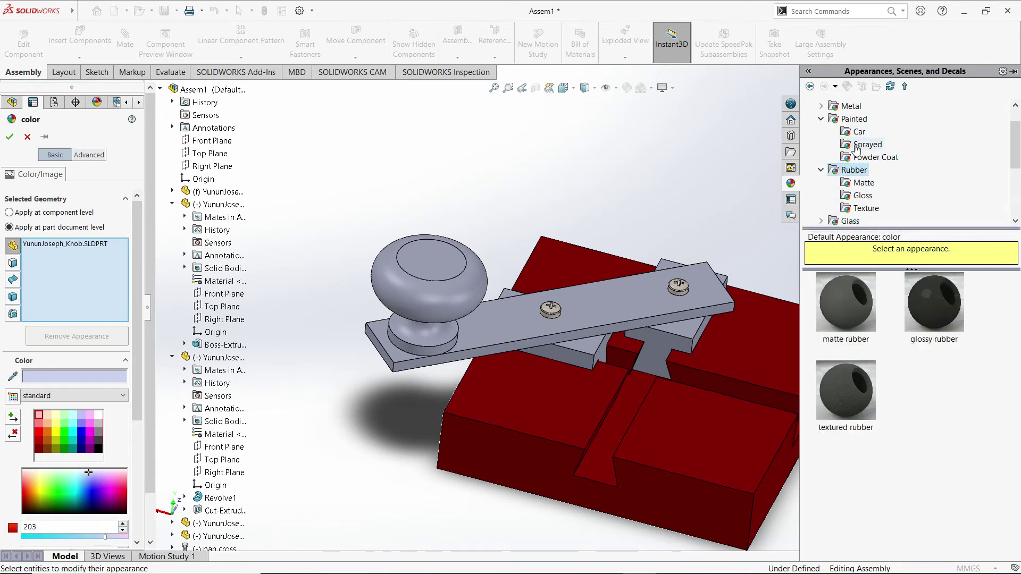
click(865, 144)
click(850, 309)
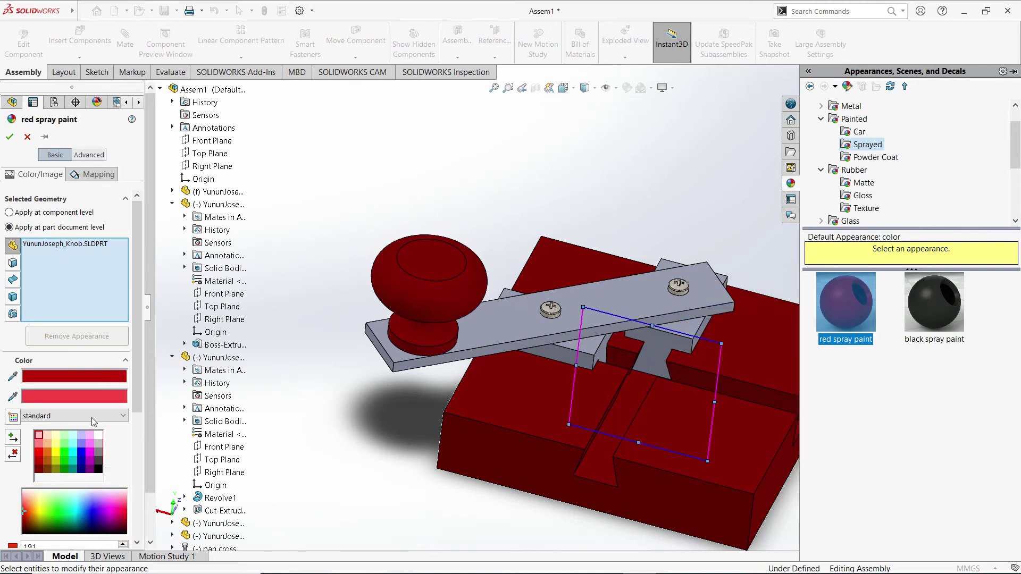
- Recolour the knob's spray paint to bright green and accept the appearance
click(57, 445)
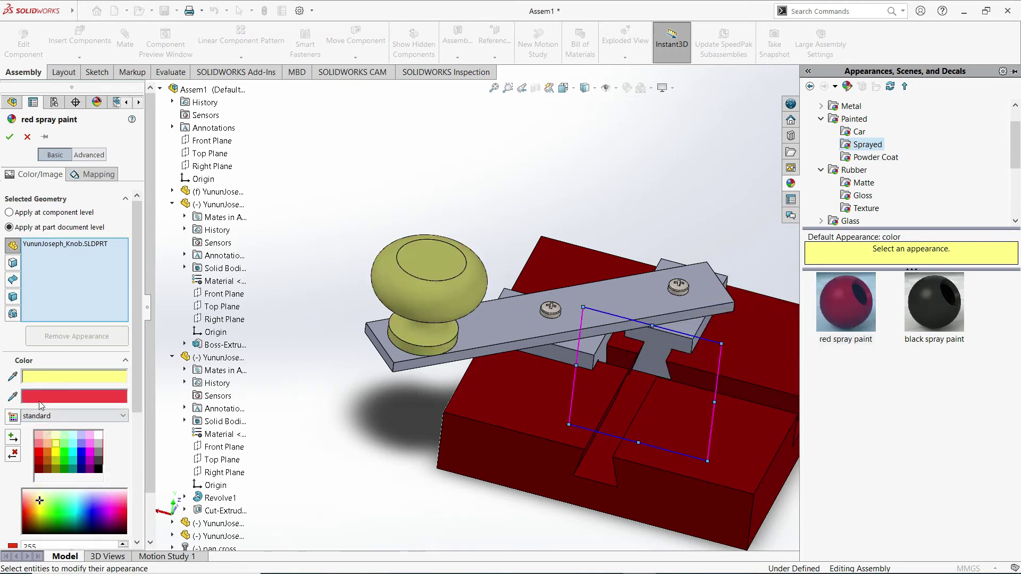
click(47, 460)
click(34, 512)
click(62, 512)
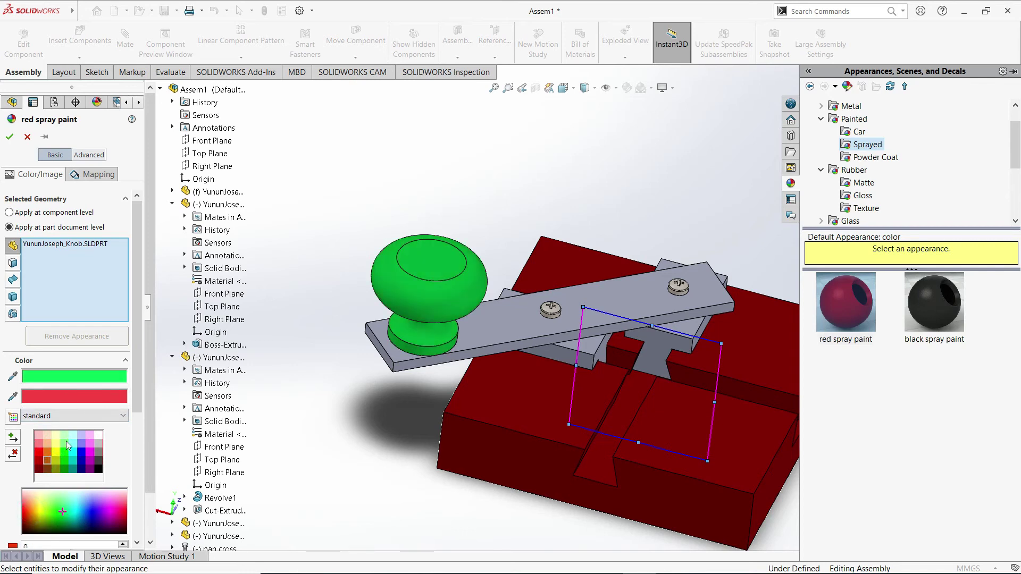
click(9, 138)
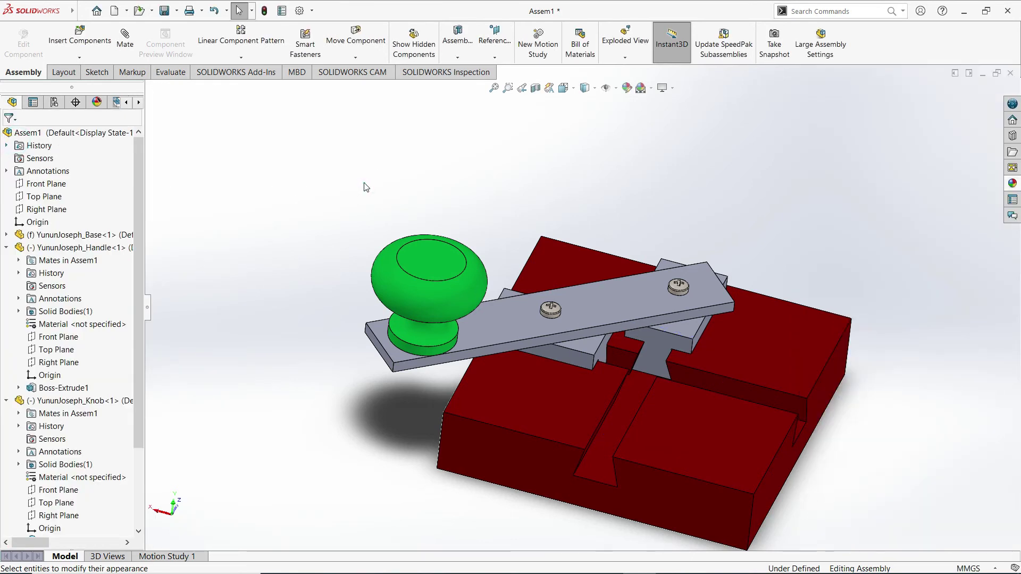
- Open the knob part from the Grinder folder, save it and close it to return to the assembly
key(ctrl+o)
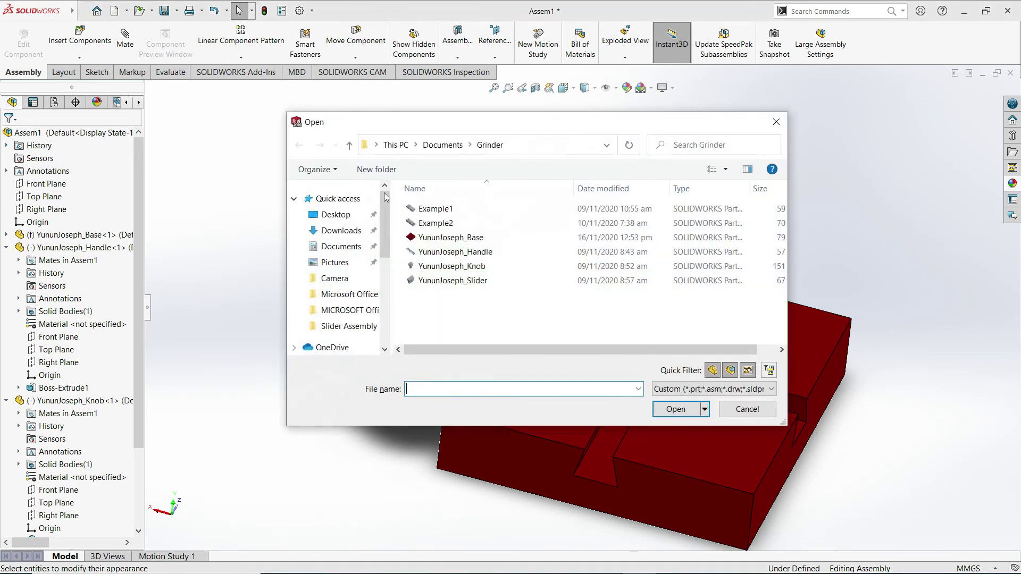
double_click(452, 266)
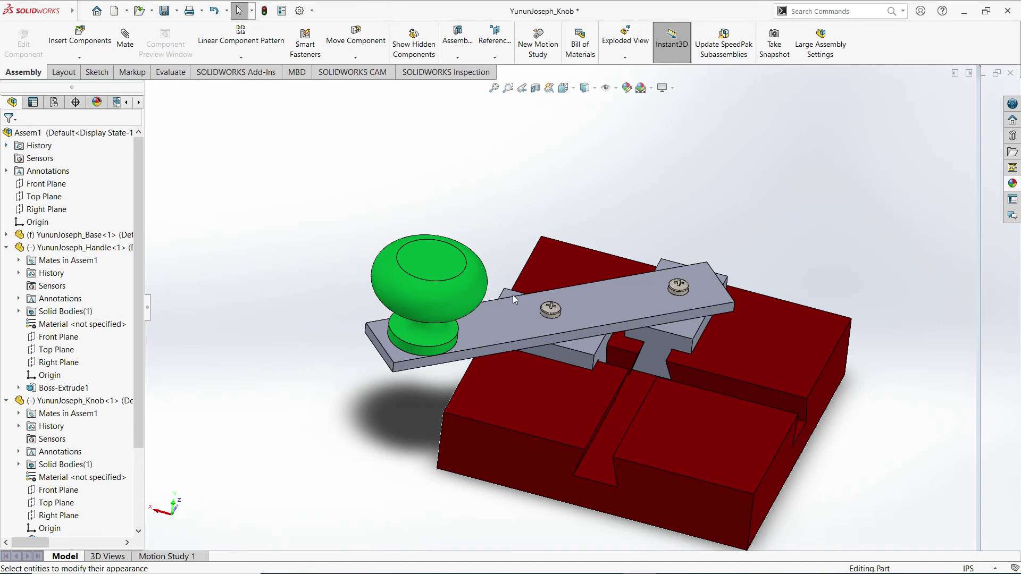
middle_drag(654, 406, 650, 440)
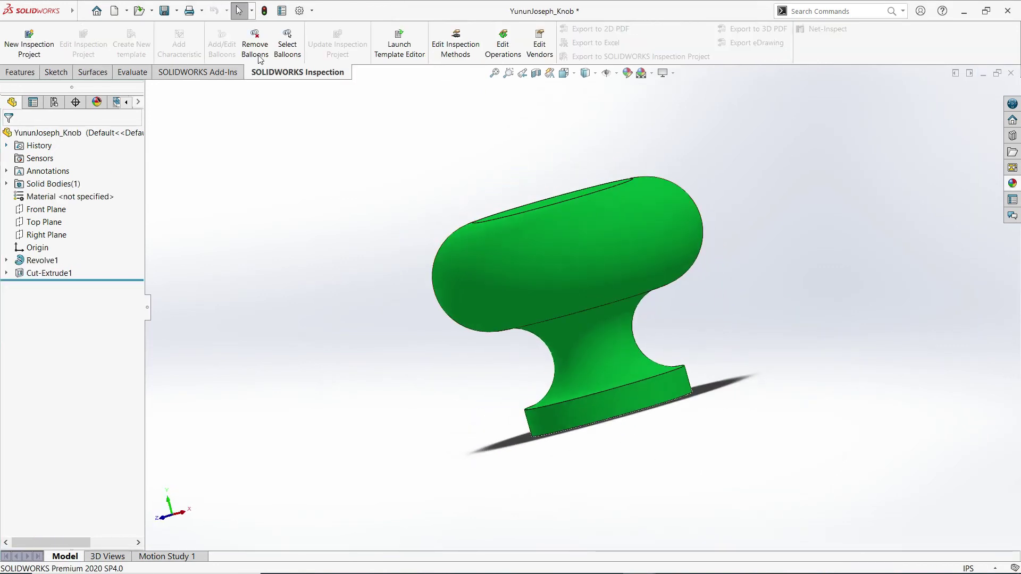
click(164, 11)
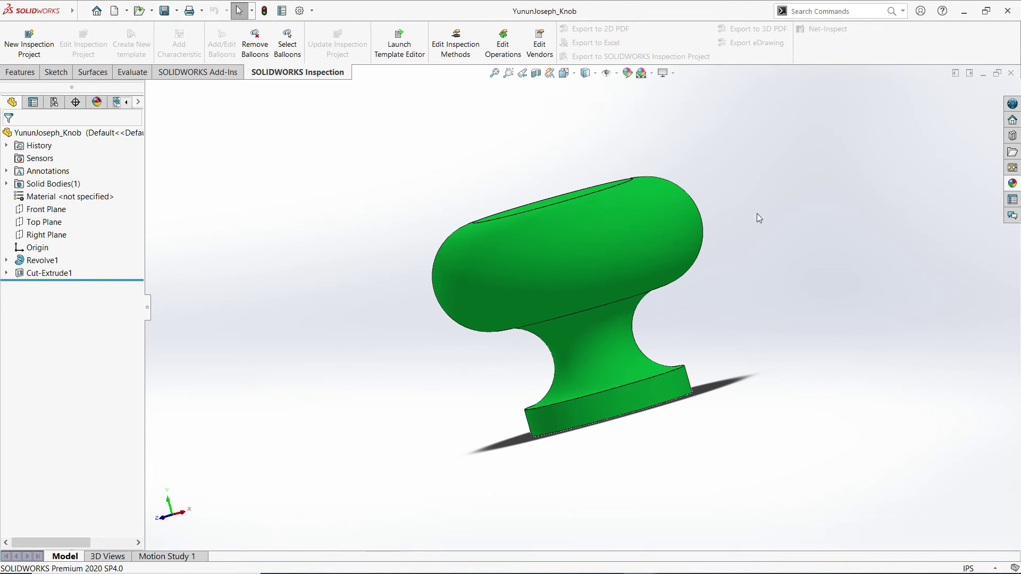
middle_drag(747, 247, 1017, 96)
click(1010, 74)
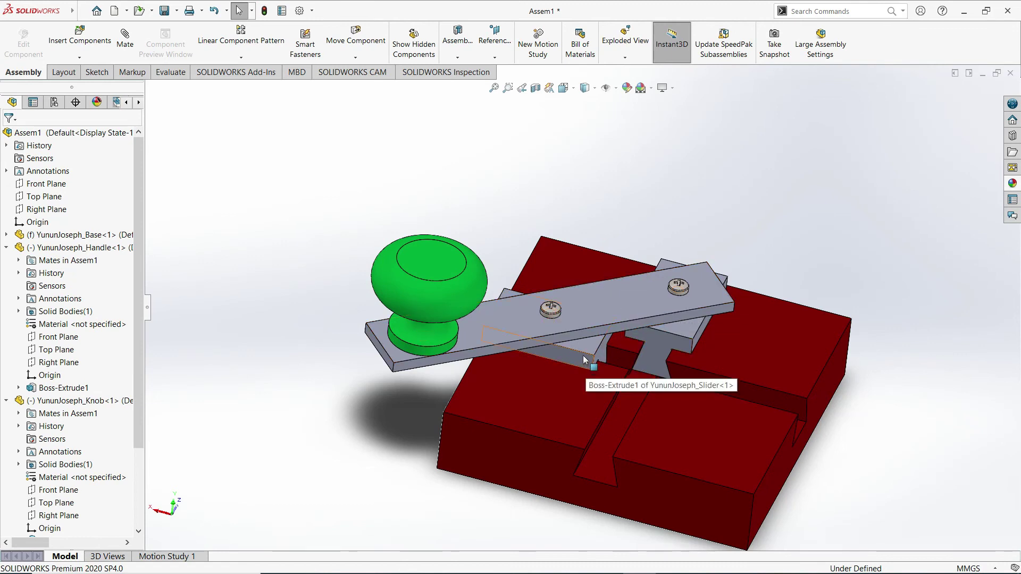
- Give the slider part the red spray paint appearance, recoloured to light cyan, at part level
click(583, 346)
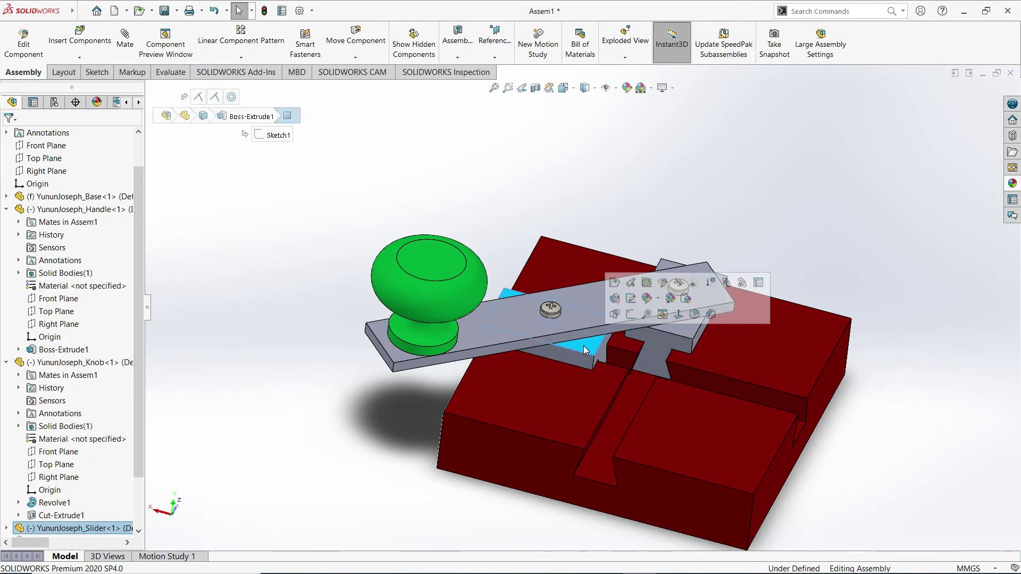
click(647, 298)
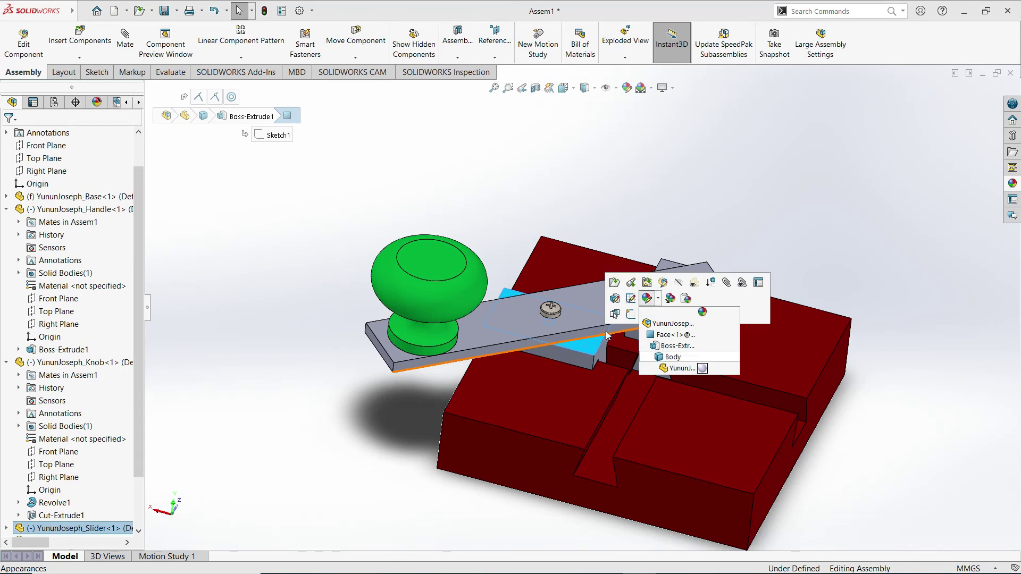
click(674, 371)
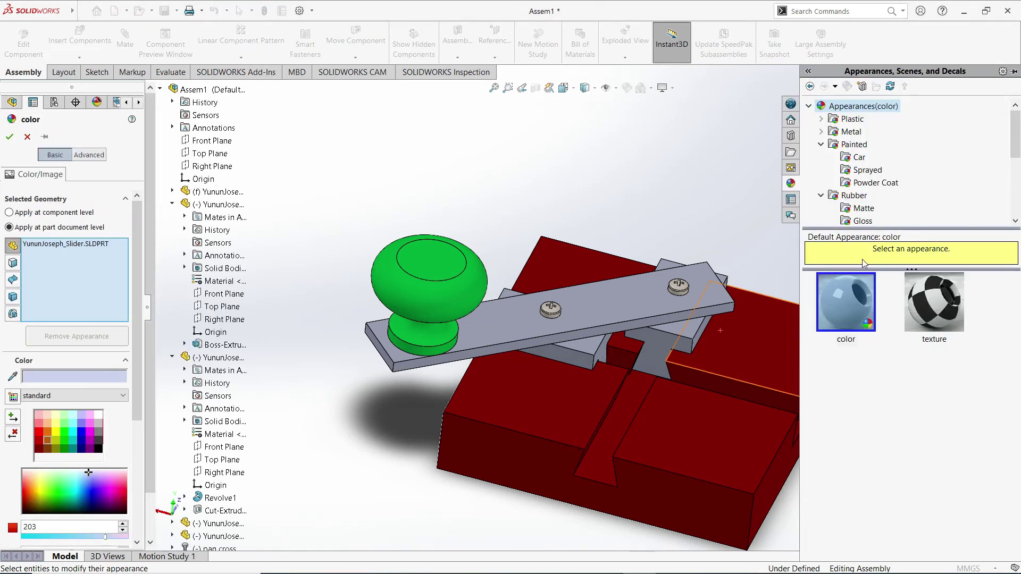
click(858, 175)
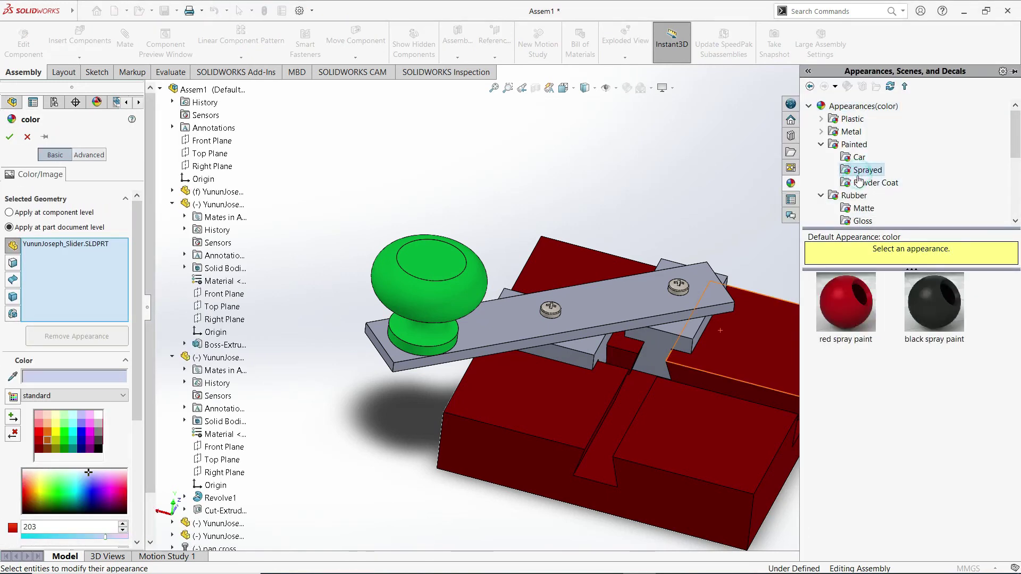
click(844, 306)
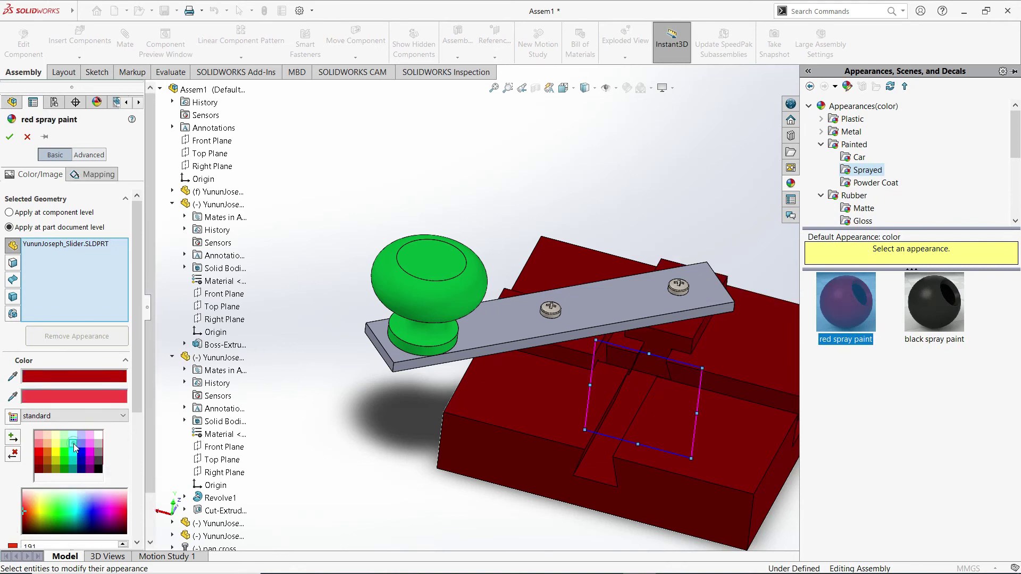
click(74, 443)
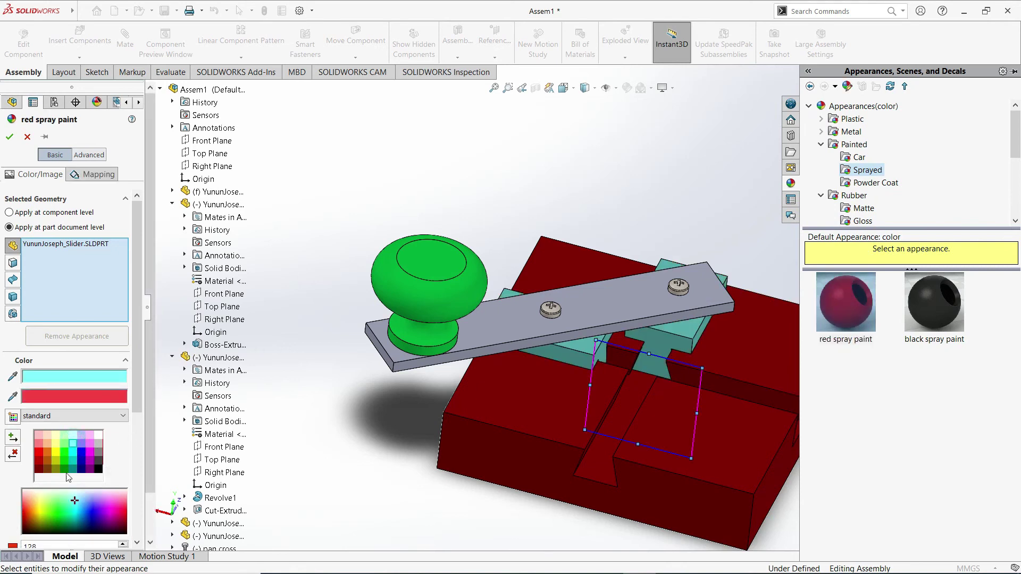
click(10, 138)
click(624, 301)
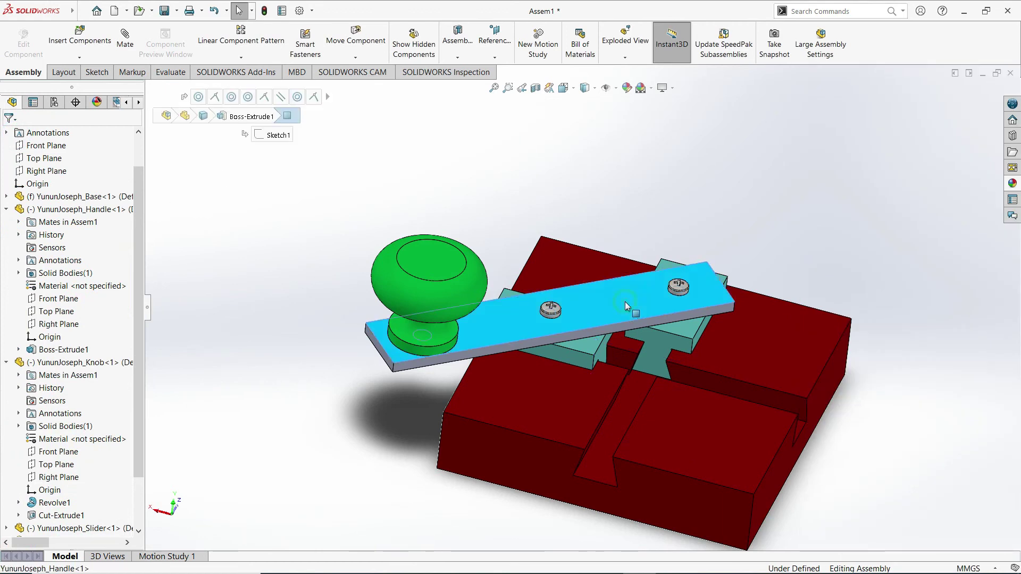
right_click(624, 302)
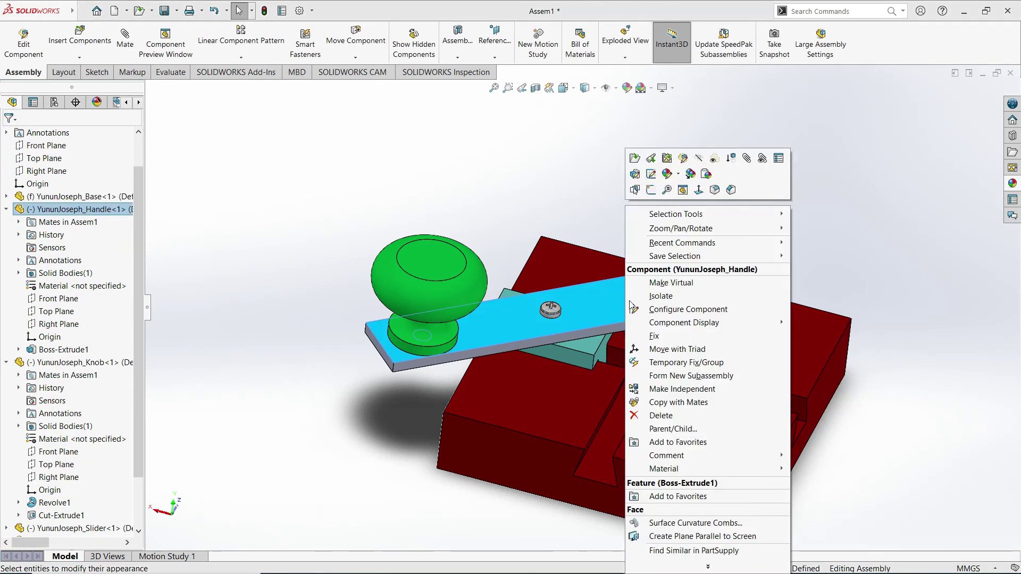
click(678, 177)
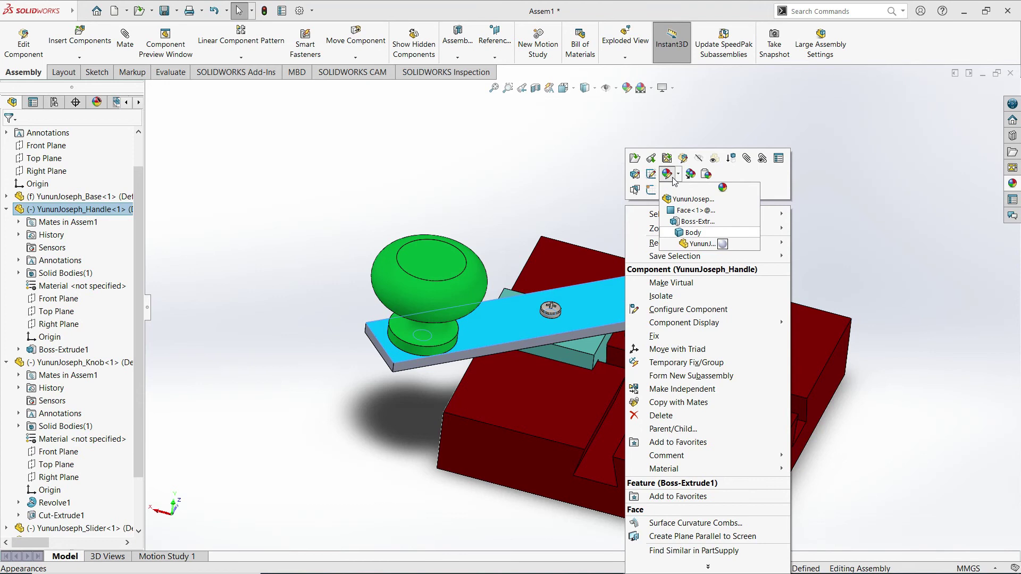
click(678, 232)
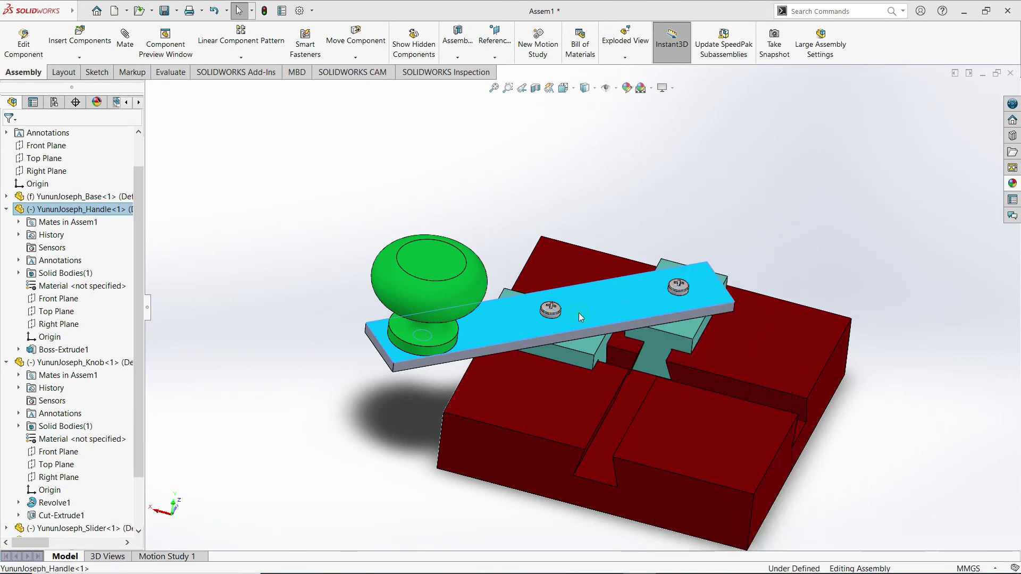
- Give the handle part the red spray paint appearance at part document level, recolour it to yellow and accept it
right_click(602, 311)
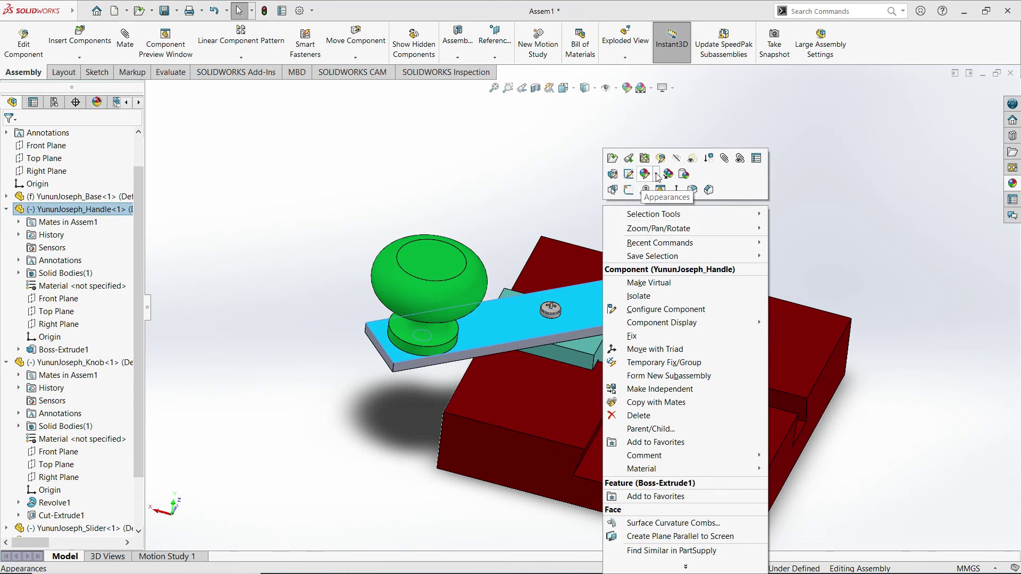
click(657, 177)
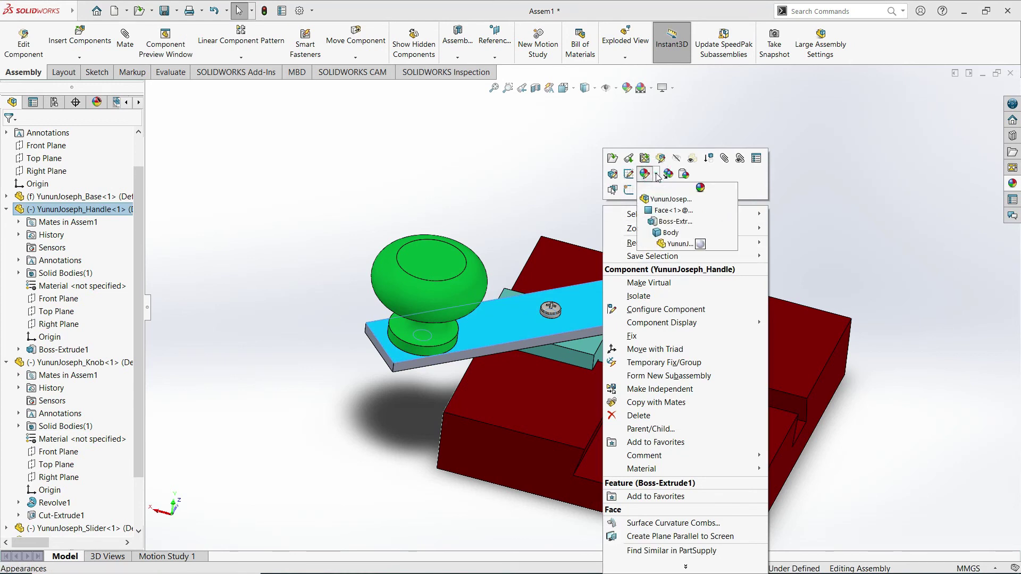
click(675, 244)
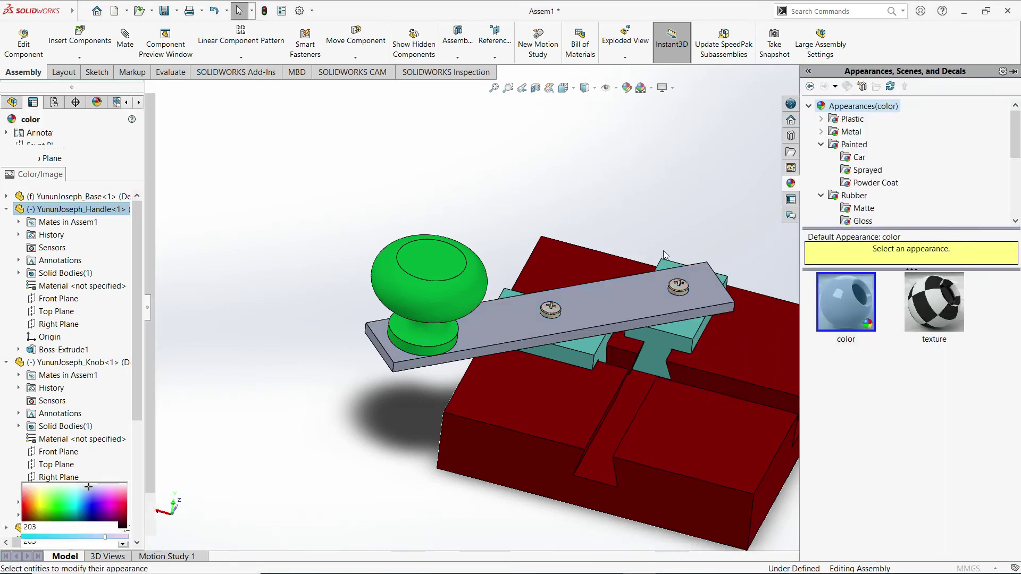
click(866, 171)
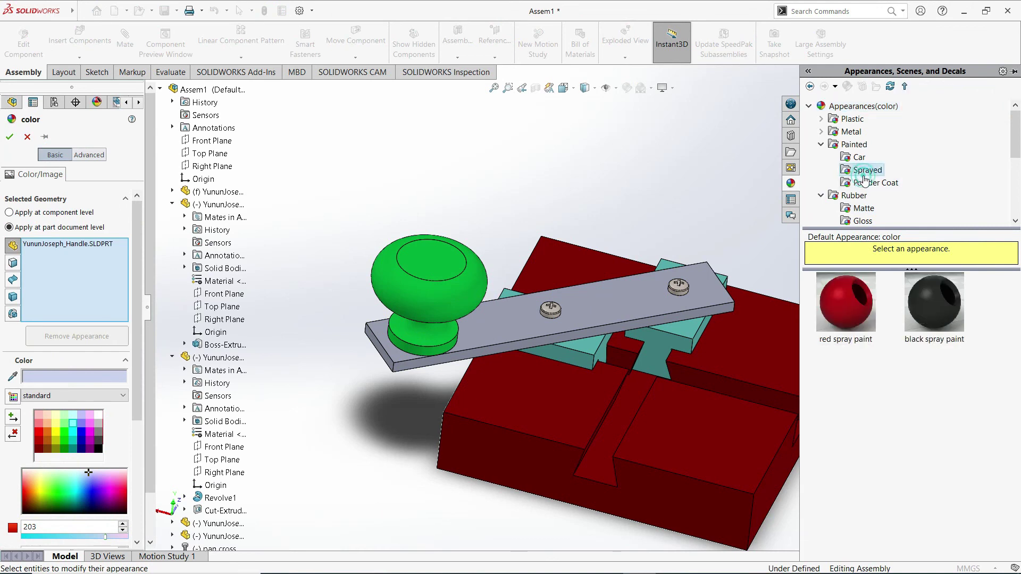
click(848, 301)
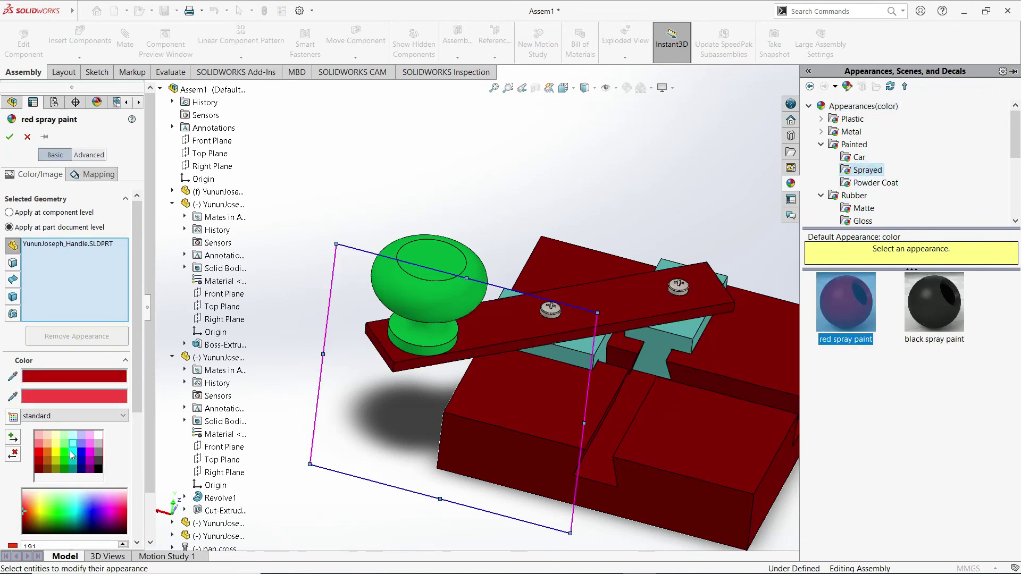
mouse_move(23, 511)
mouse_down()
mouse_move(84, 500)
mouse_move(73, 515)
mouse_move(37, 509)
mouse_up()
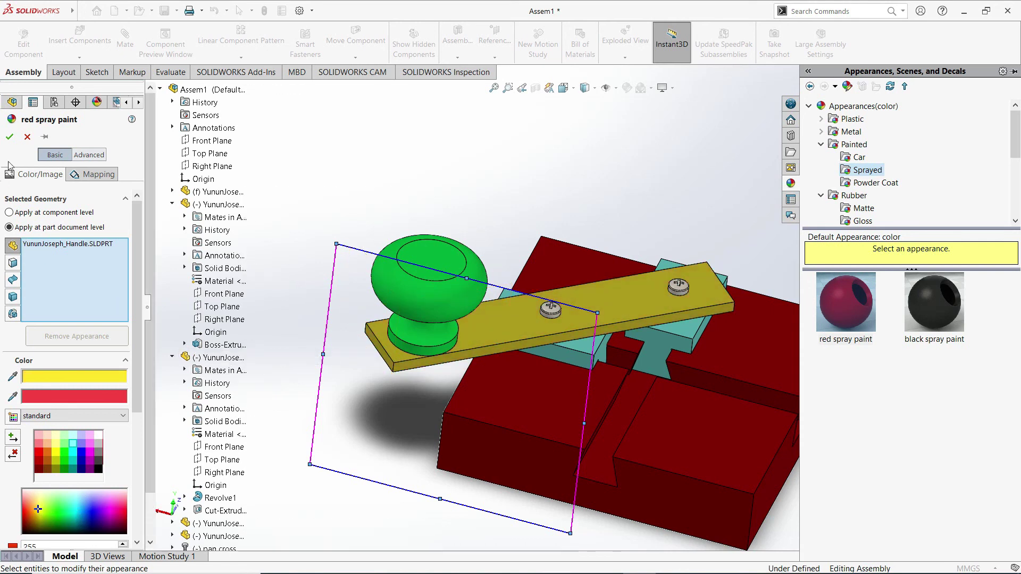
click(9, 137)
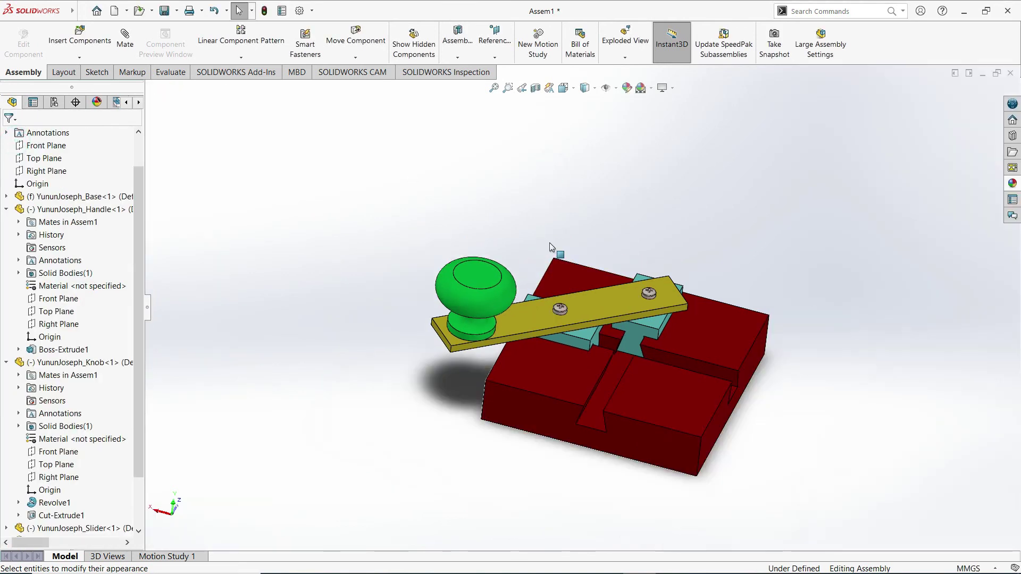
scroll(572, 315, up, 5)
middle_drag(472, 251, 870, 254)
drag(870, 254, 735, 215)
click(735, 215)
middle_drag(735, 215, 580, 224)
- Rebuild and save the assembly in the Grinder folder, named with the author's name plus "_GrinderAssembly", saving all modified components with it
click(83, 11)
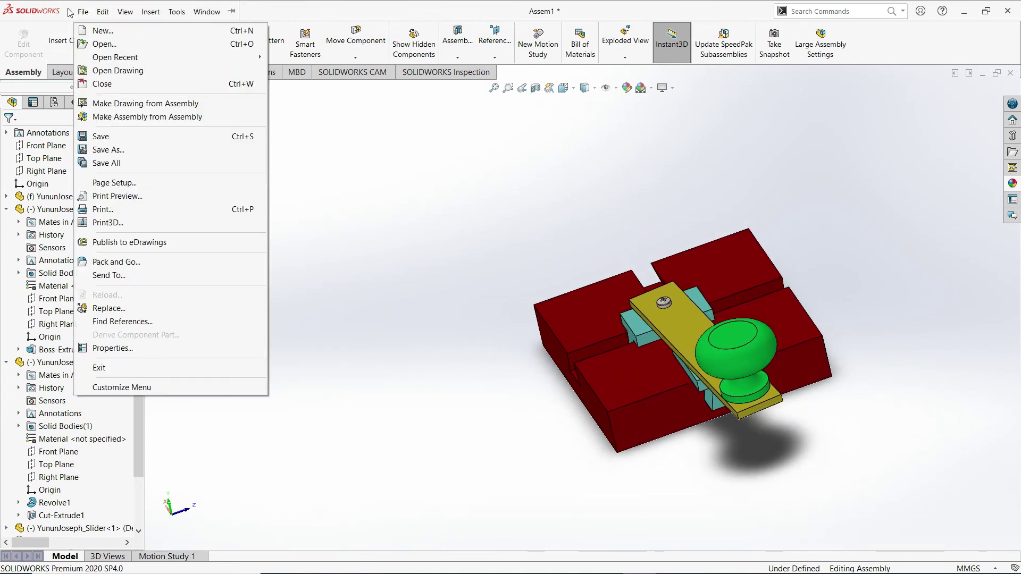
click(112, 137)
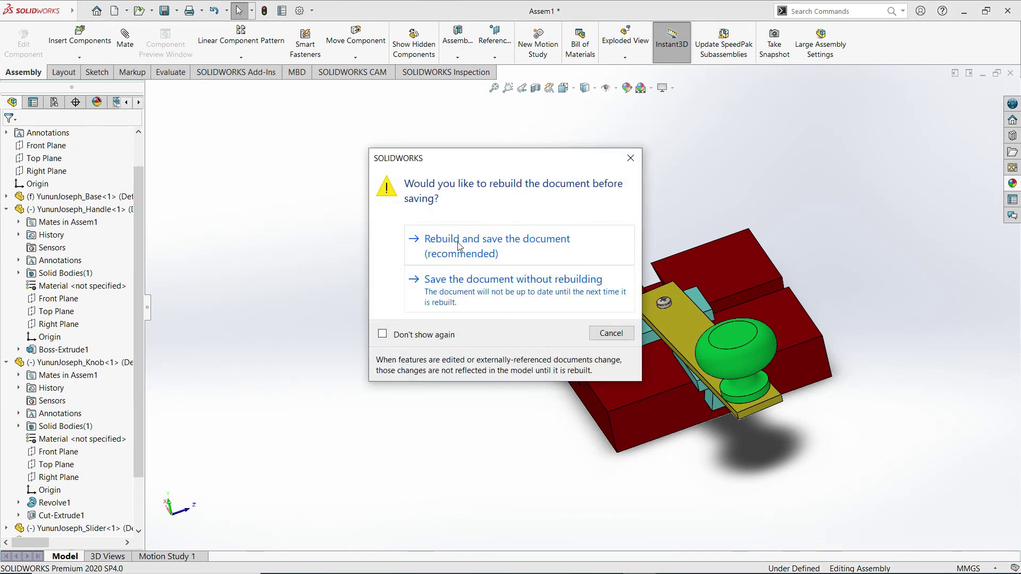
click(492, 250)
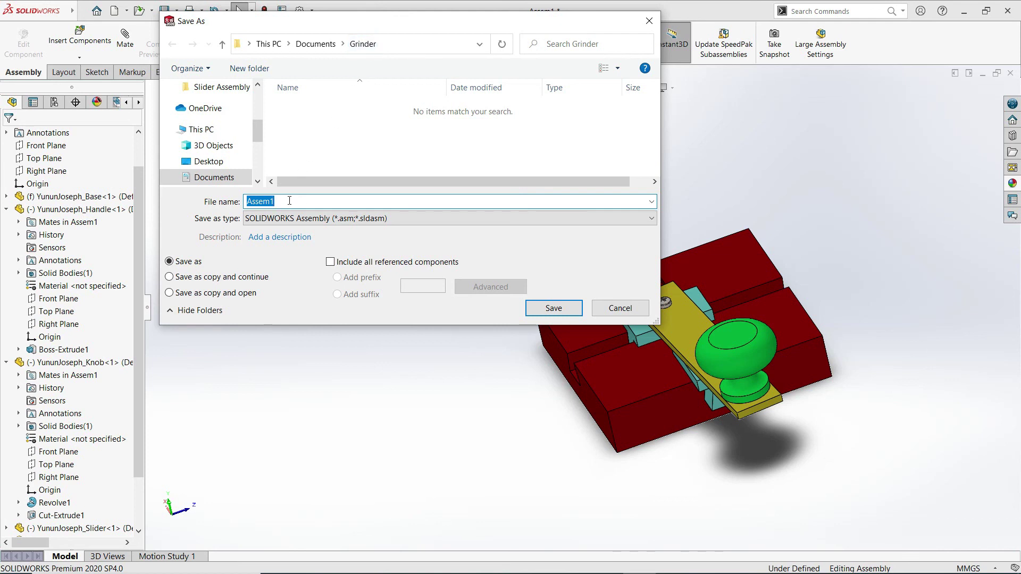
text(Yunun)
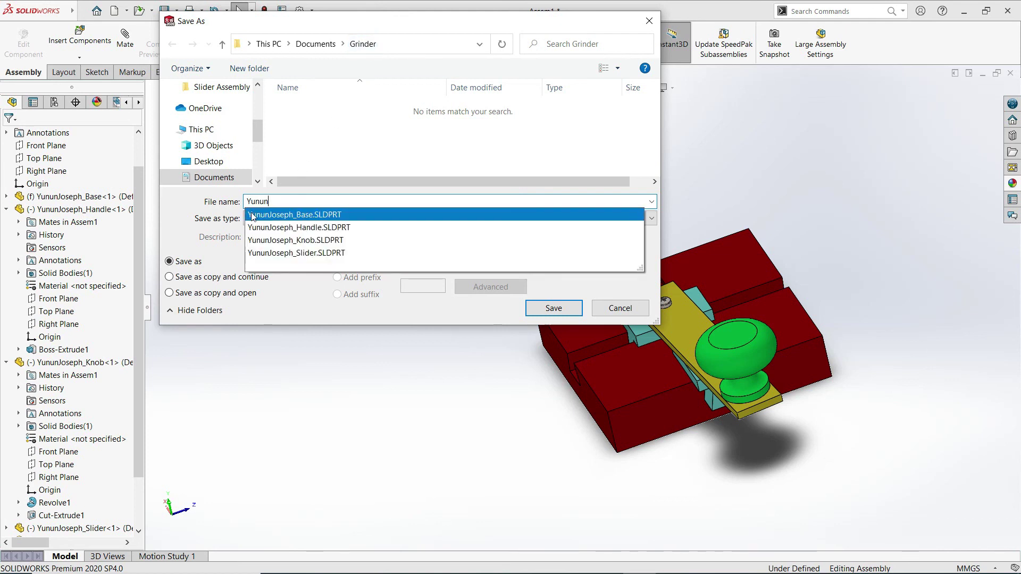
click(298, 215)
click(303, 204)
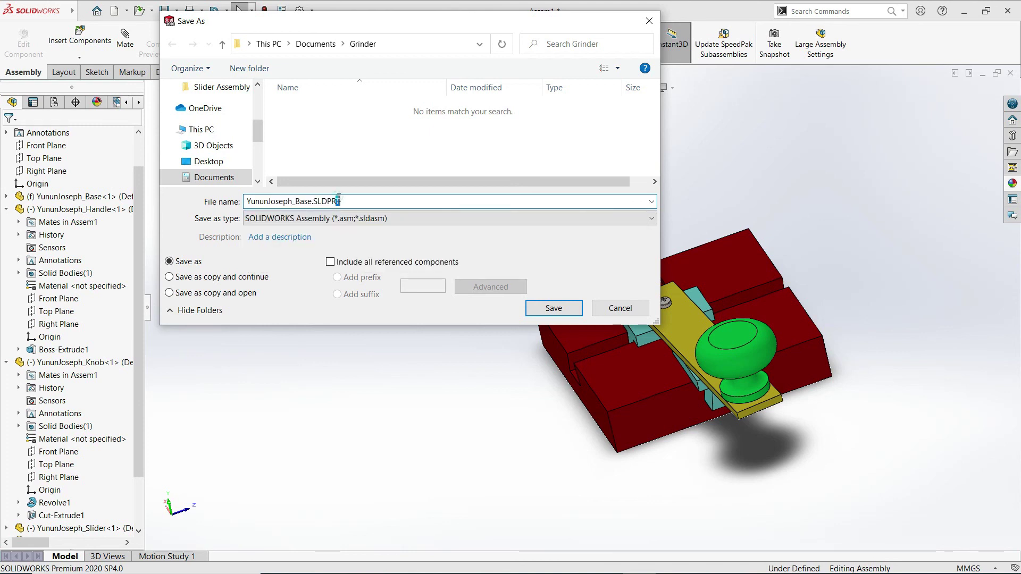
drag(341, 202, 304, 203)
text(Gr)
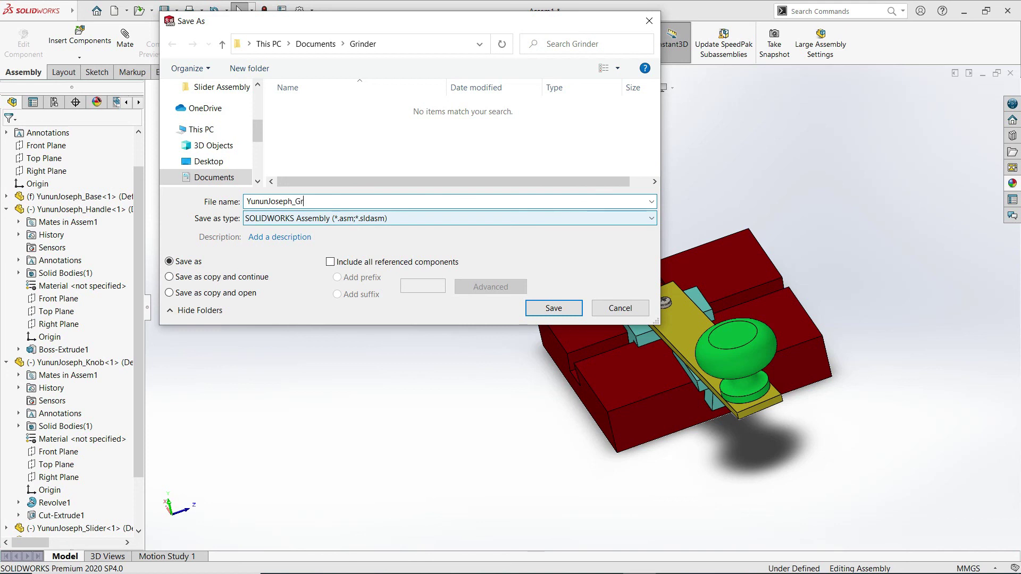
text(inderAssembly)
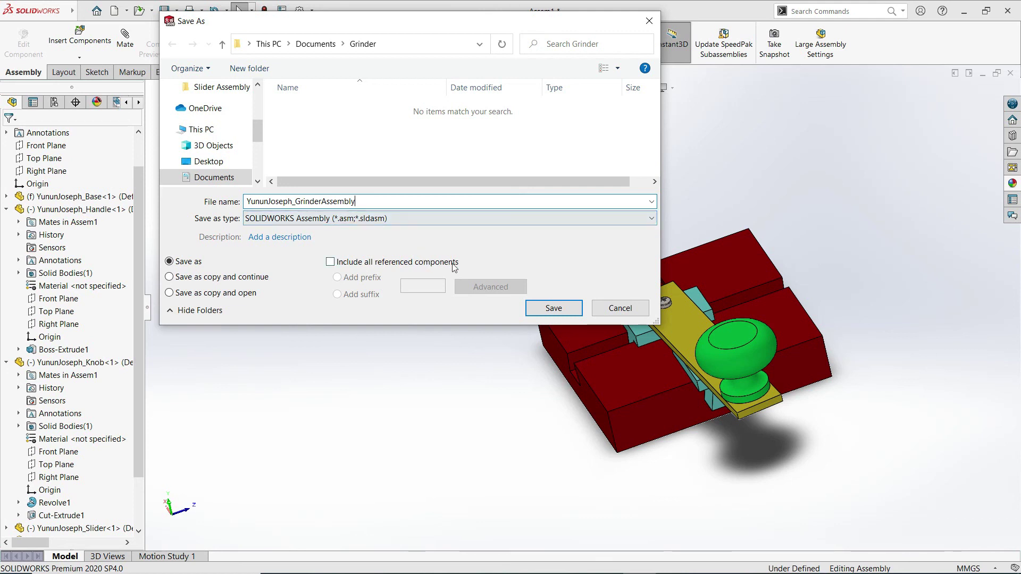
click(554, 309)
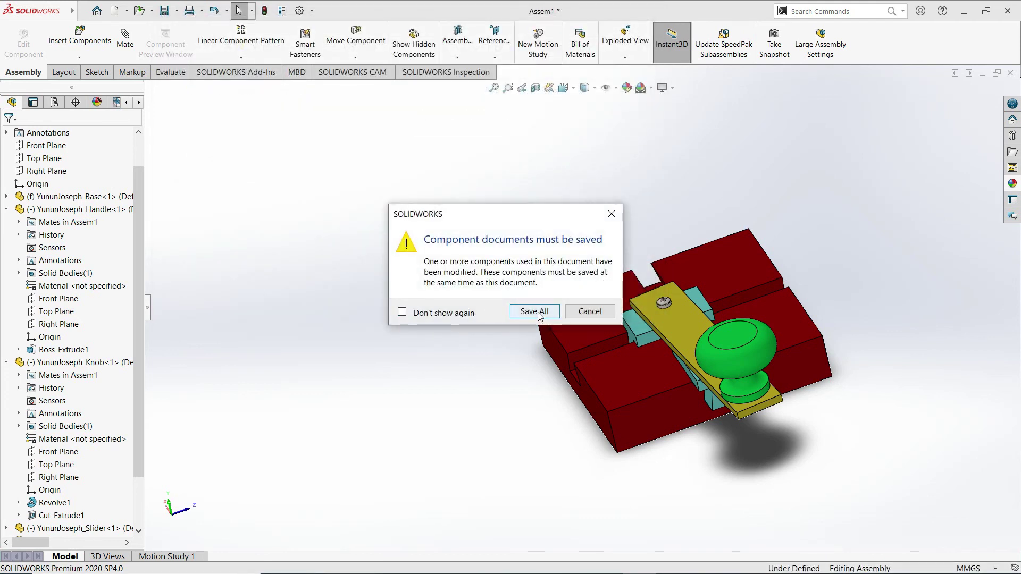
click(686, 257)
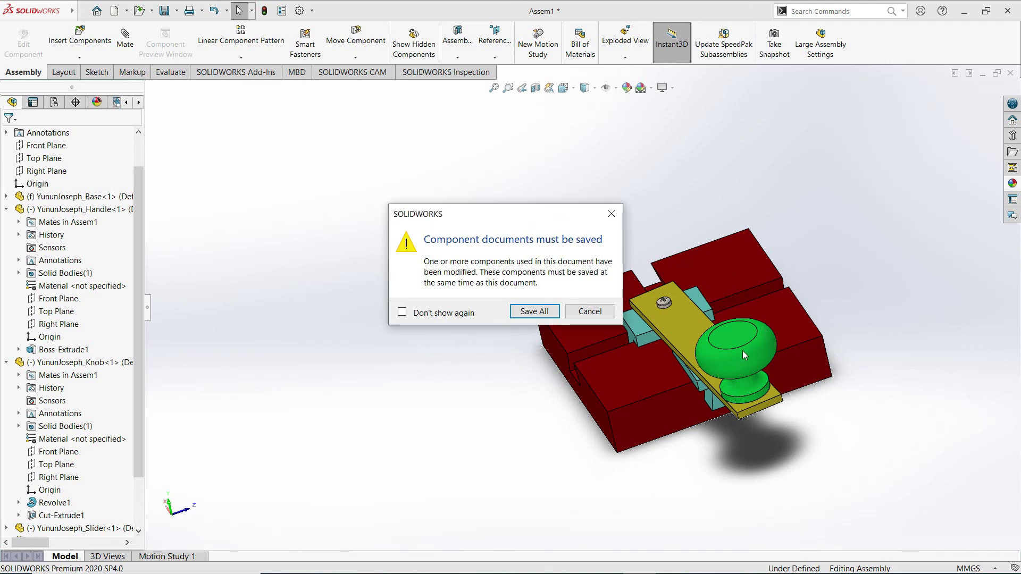
click(535, 311)
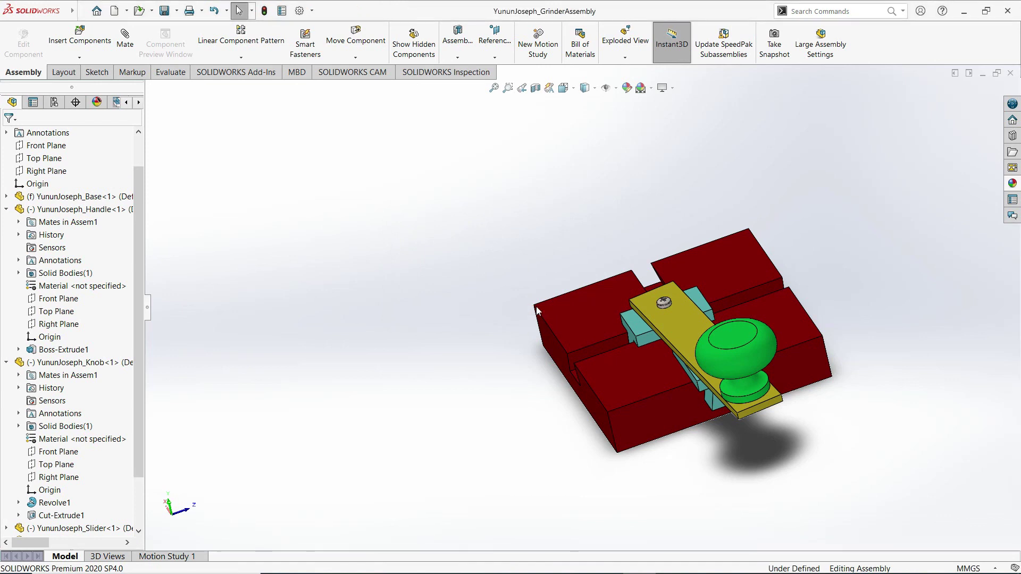
- Set the view to isometric and move the knob to swing the handle along the sliders' travel
middle_drag(538, 353, 534, 372)
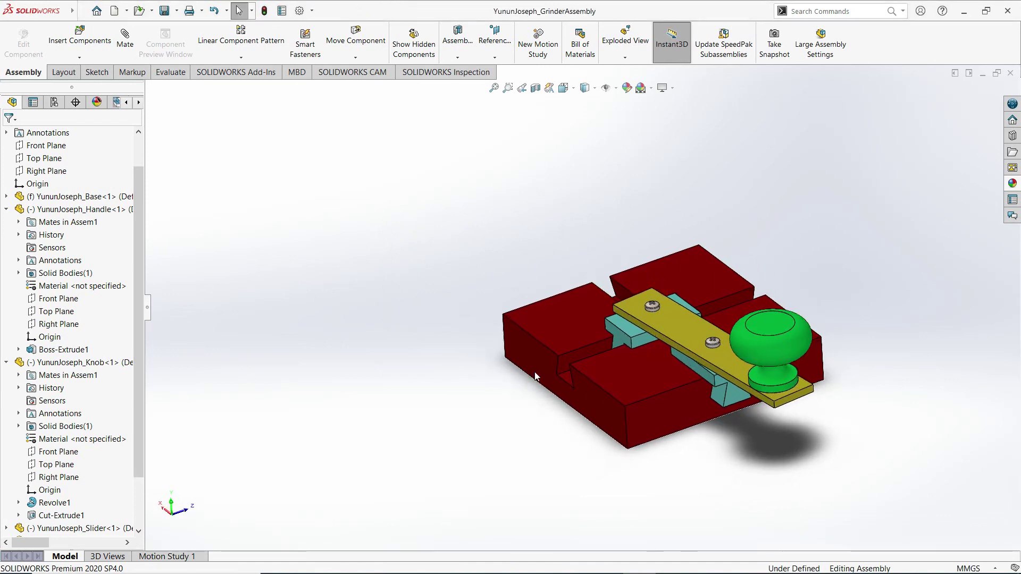
click(564, 88)
click(633, 118)
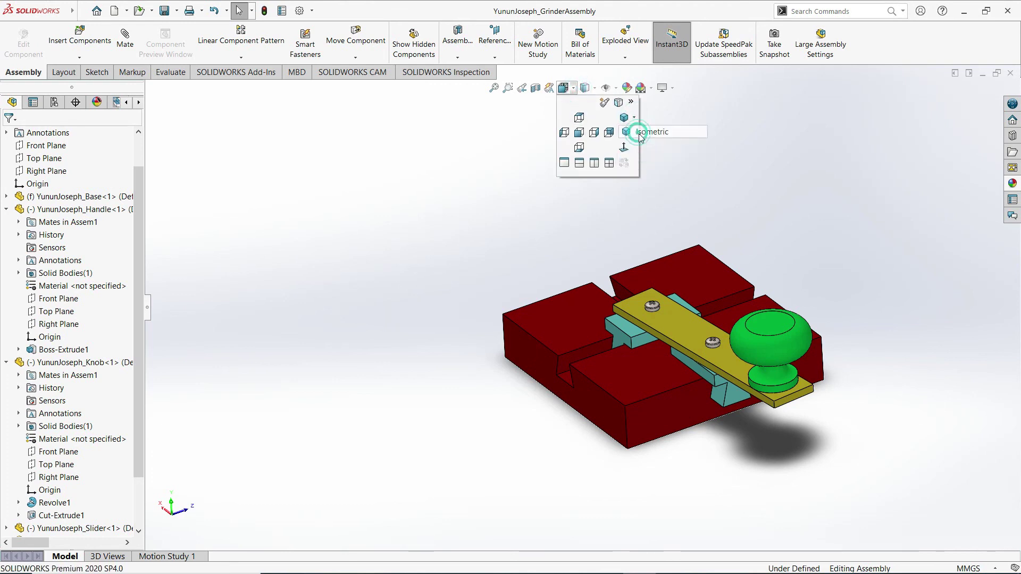
click(644, 130)
drag(470, 187, 410, 287)
key(Escape)
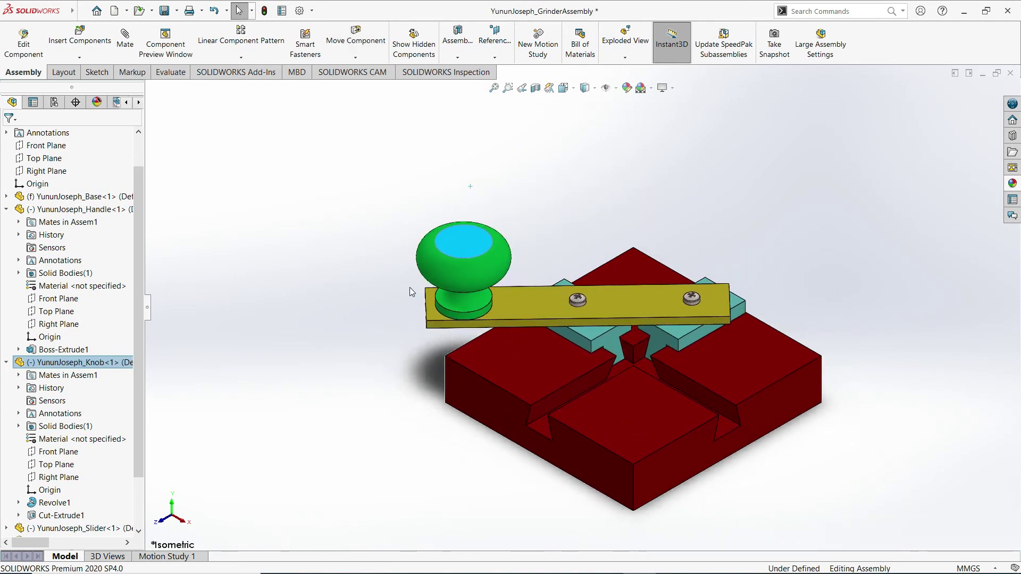